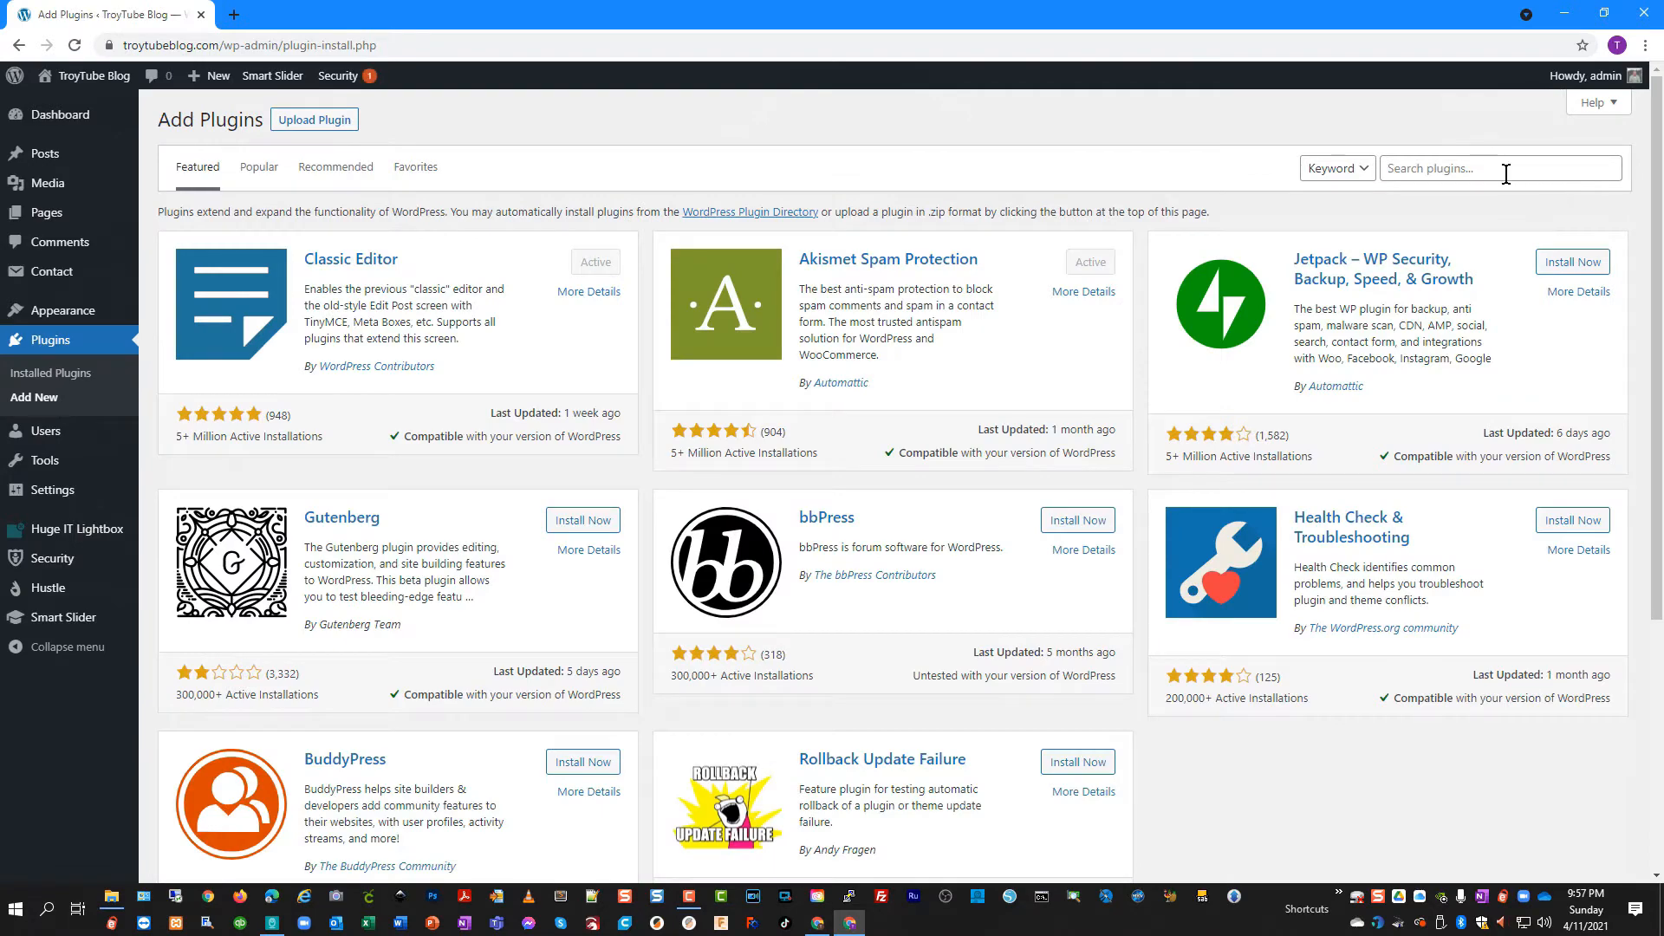
Search the directory for 'wp smtp', install and activate WP Mail SMTP, and skip its setup wizard
click(1506, 174)
text(wp smtp)
click(1482, 200)
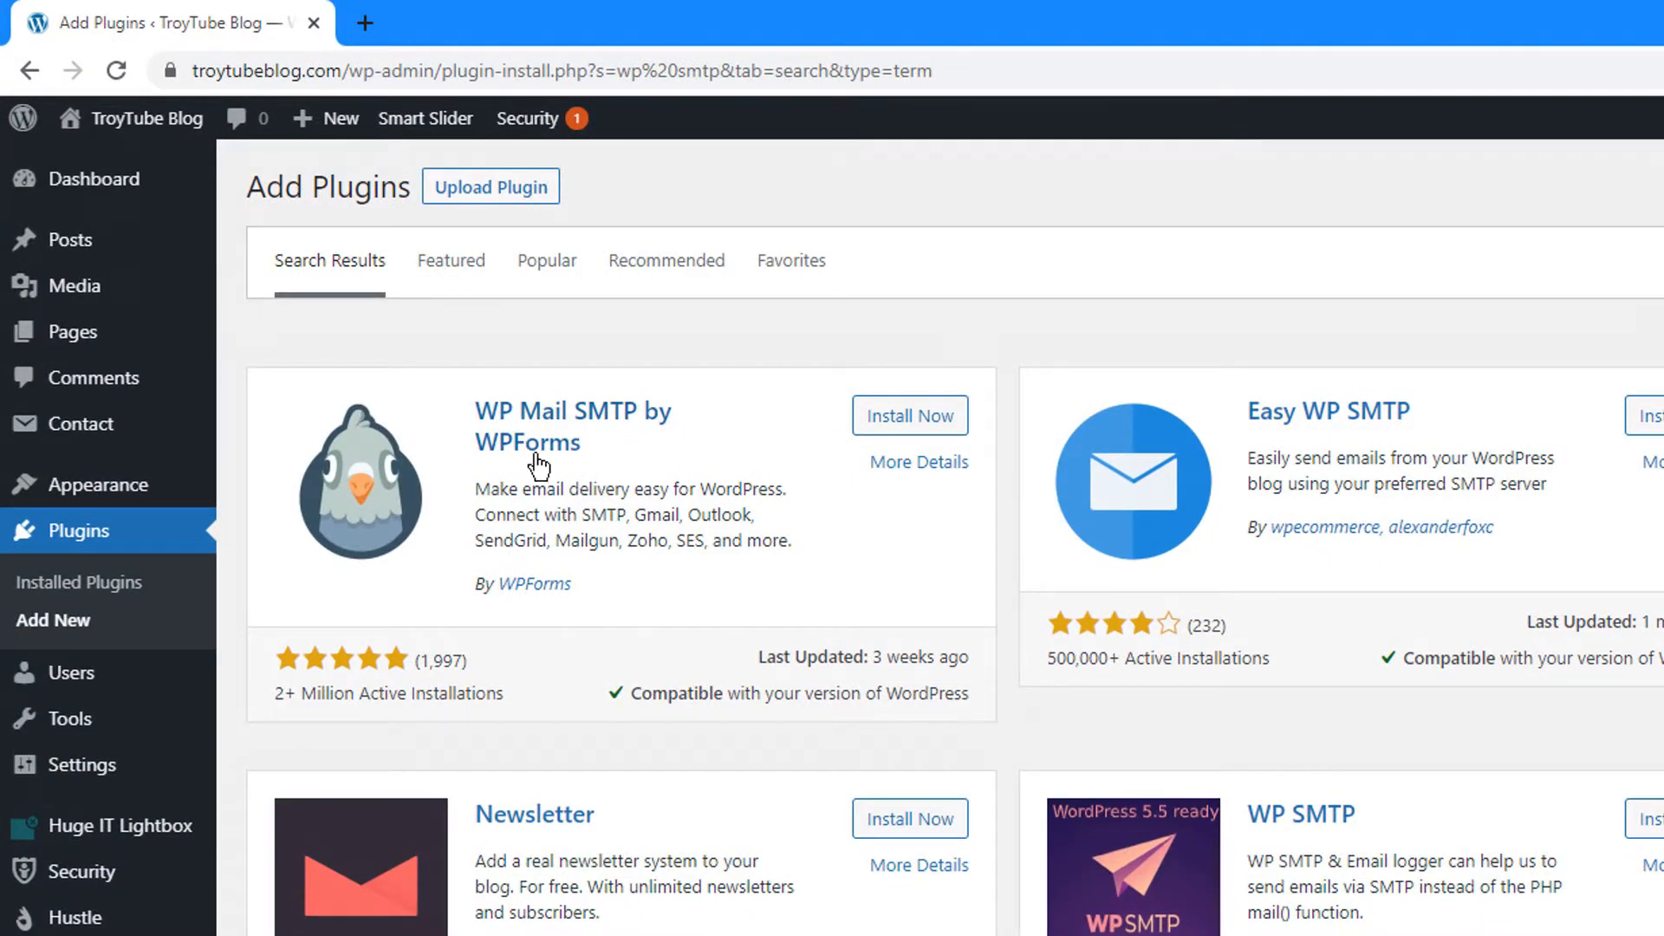
click(902, 414)
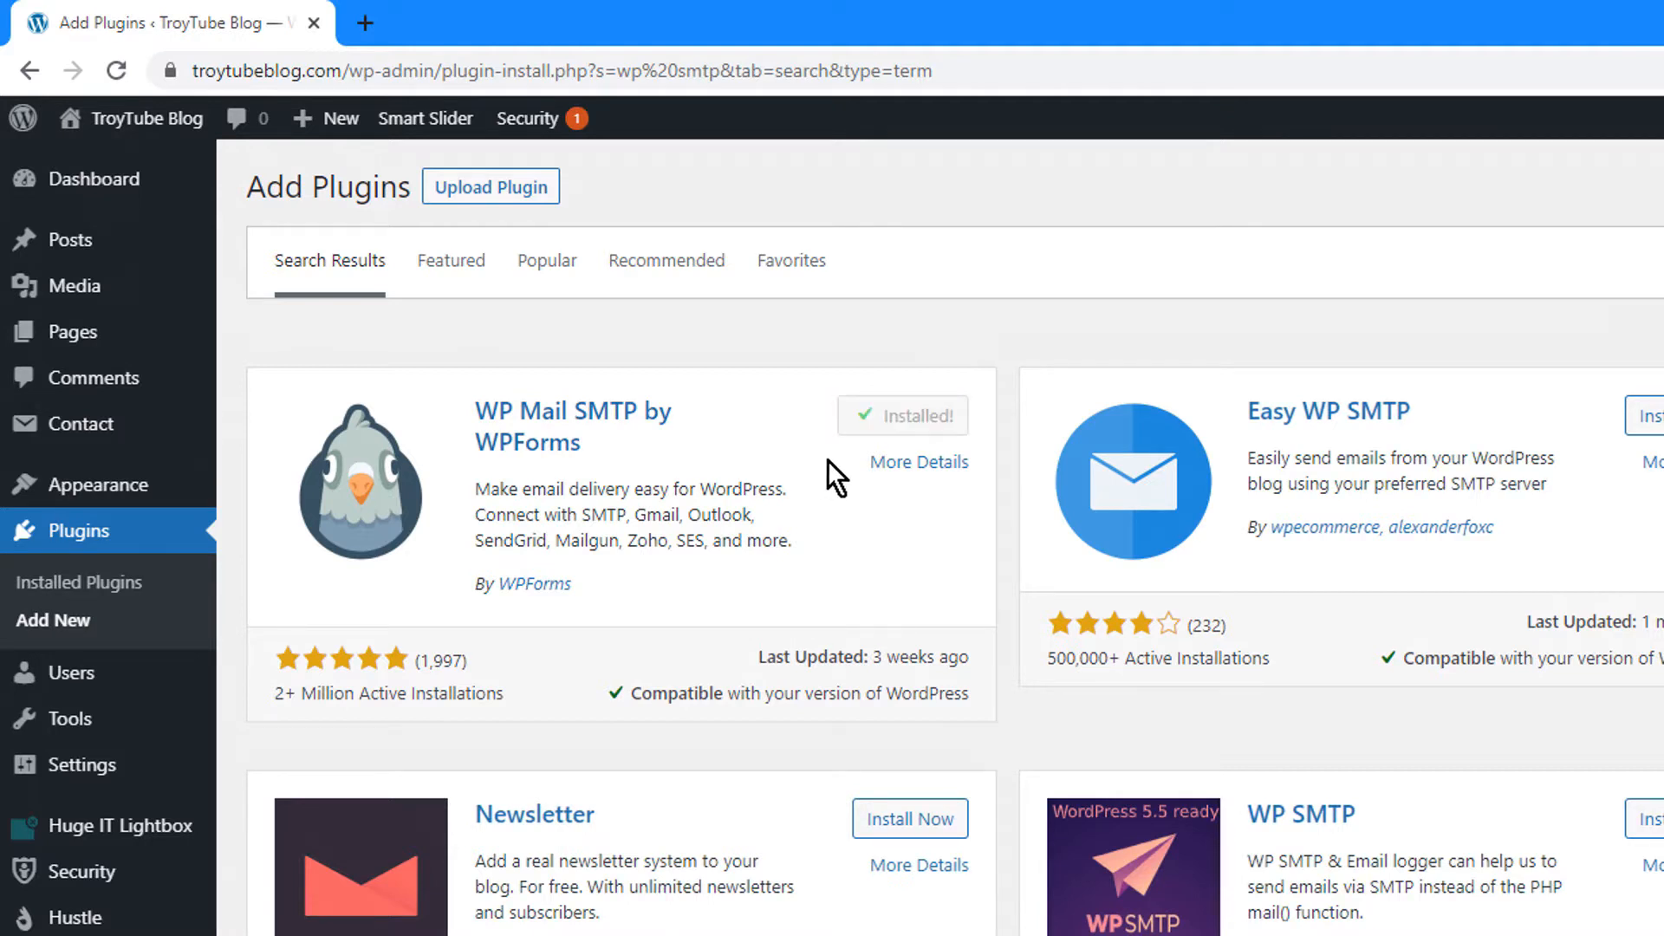
click(924, 417)
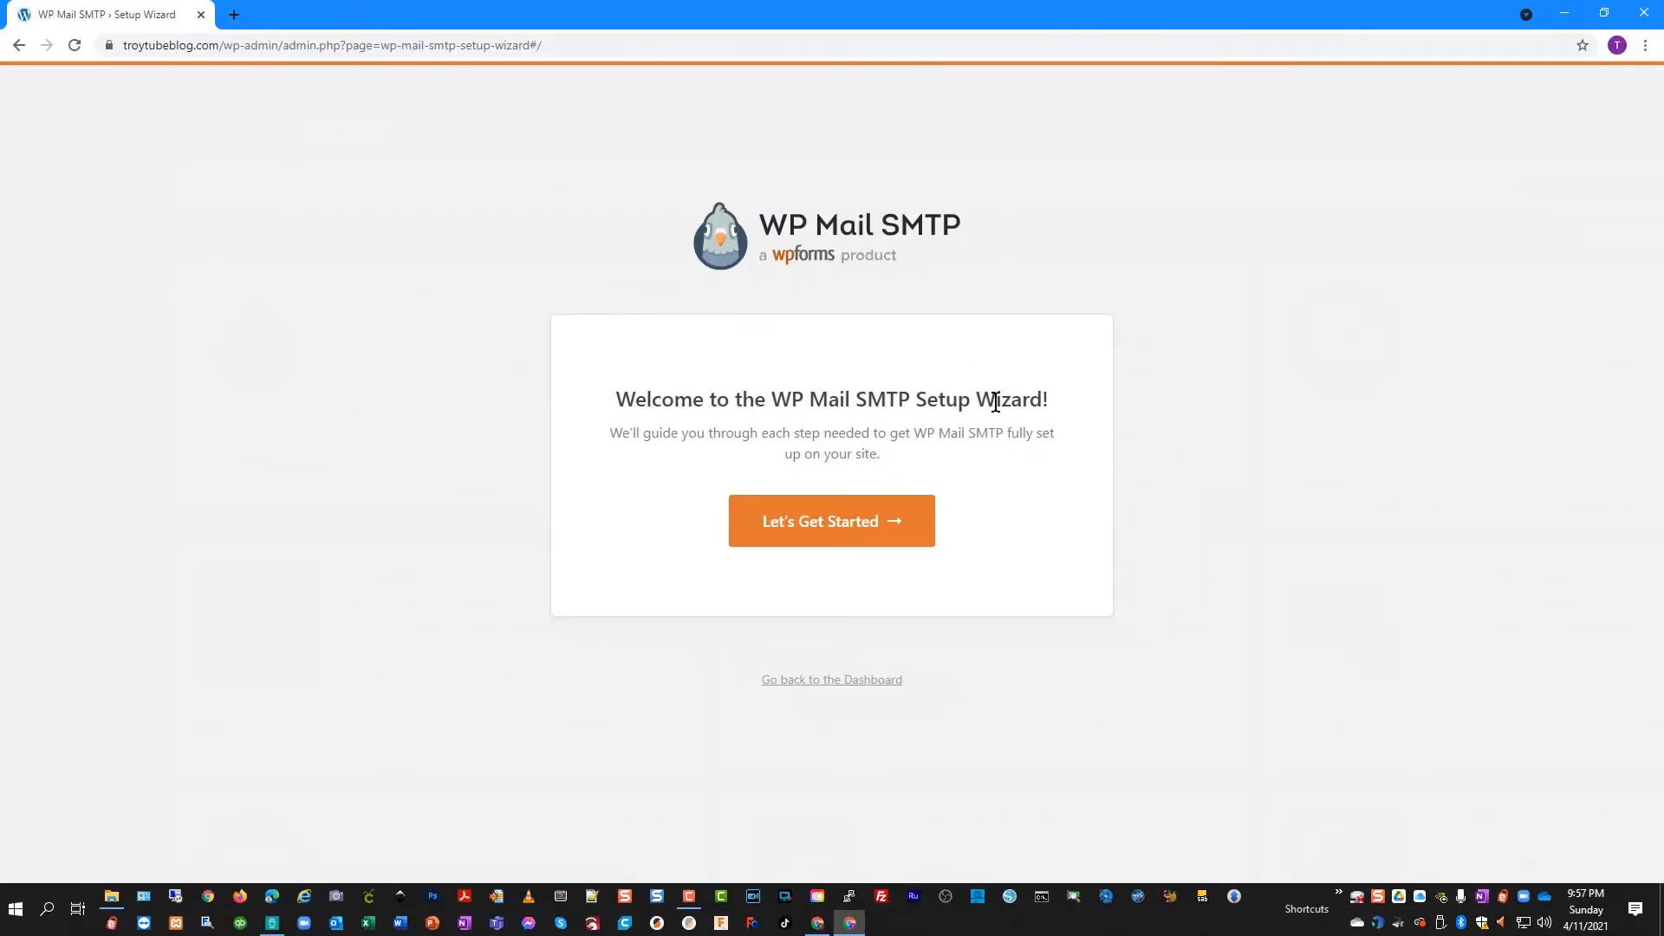
click(848, 687)
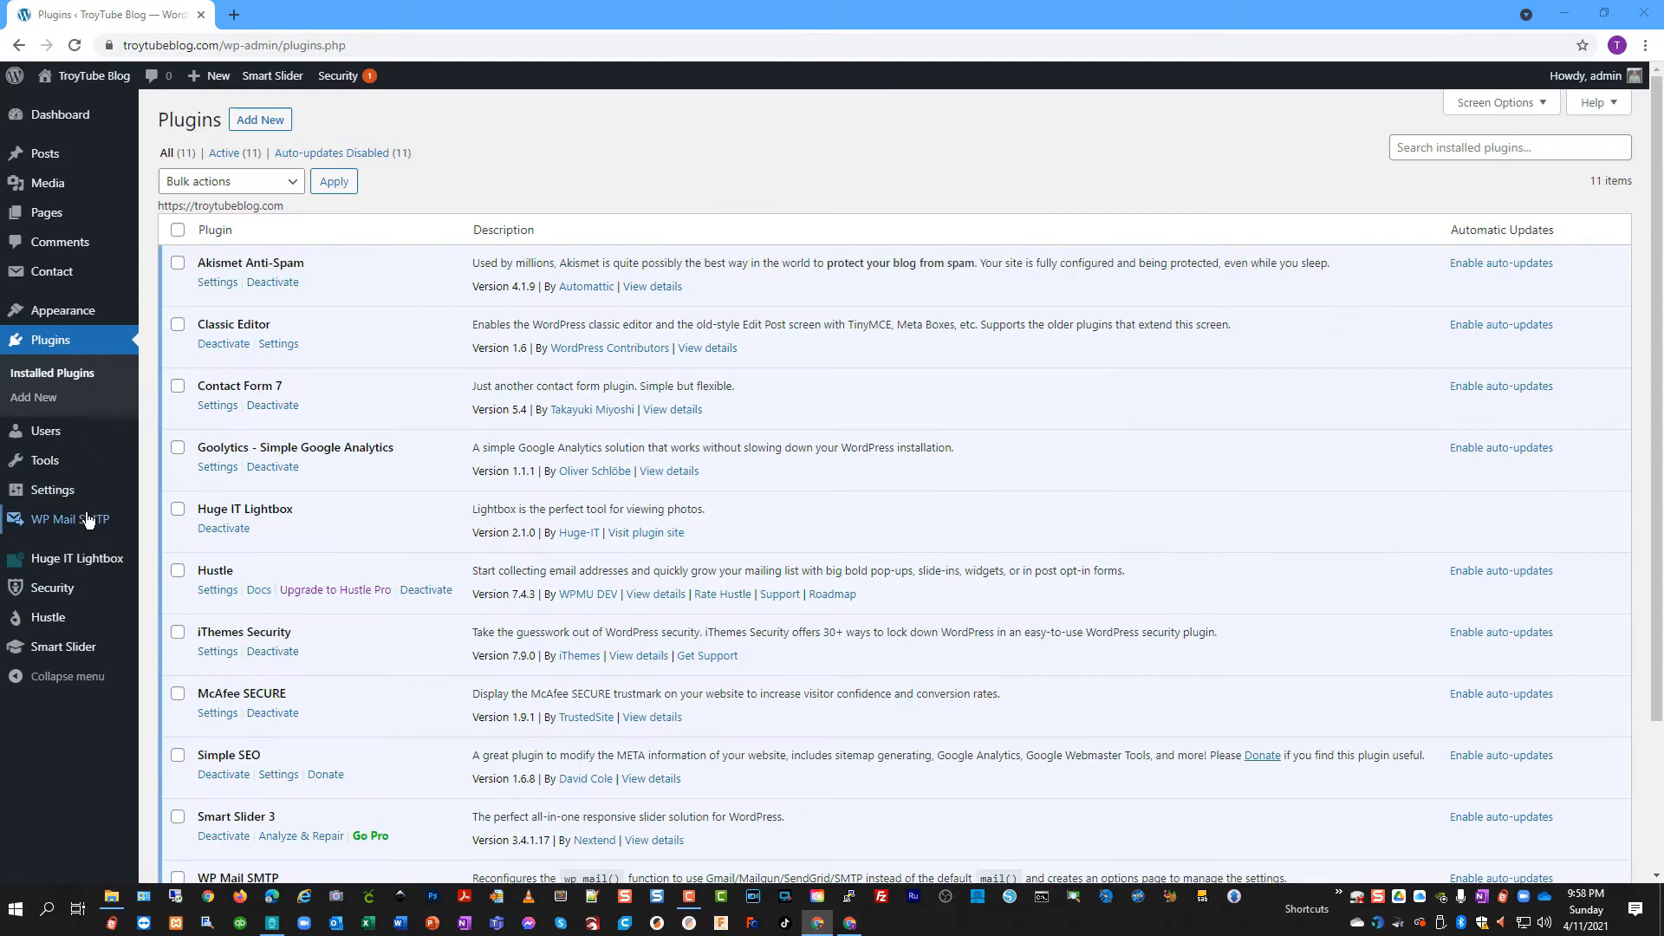
mouse_move(81, 523)
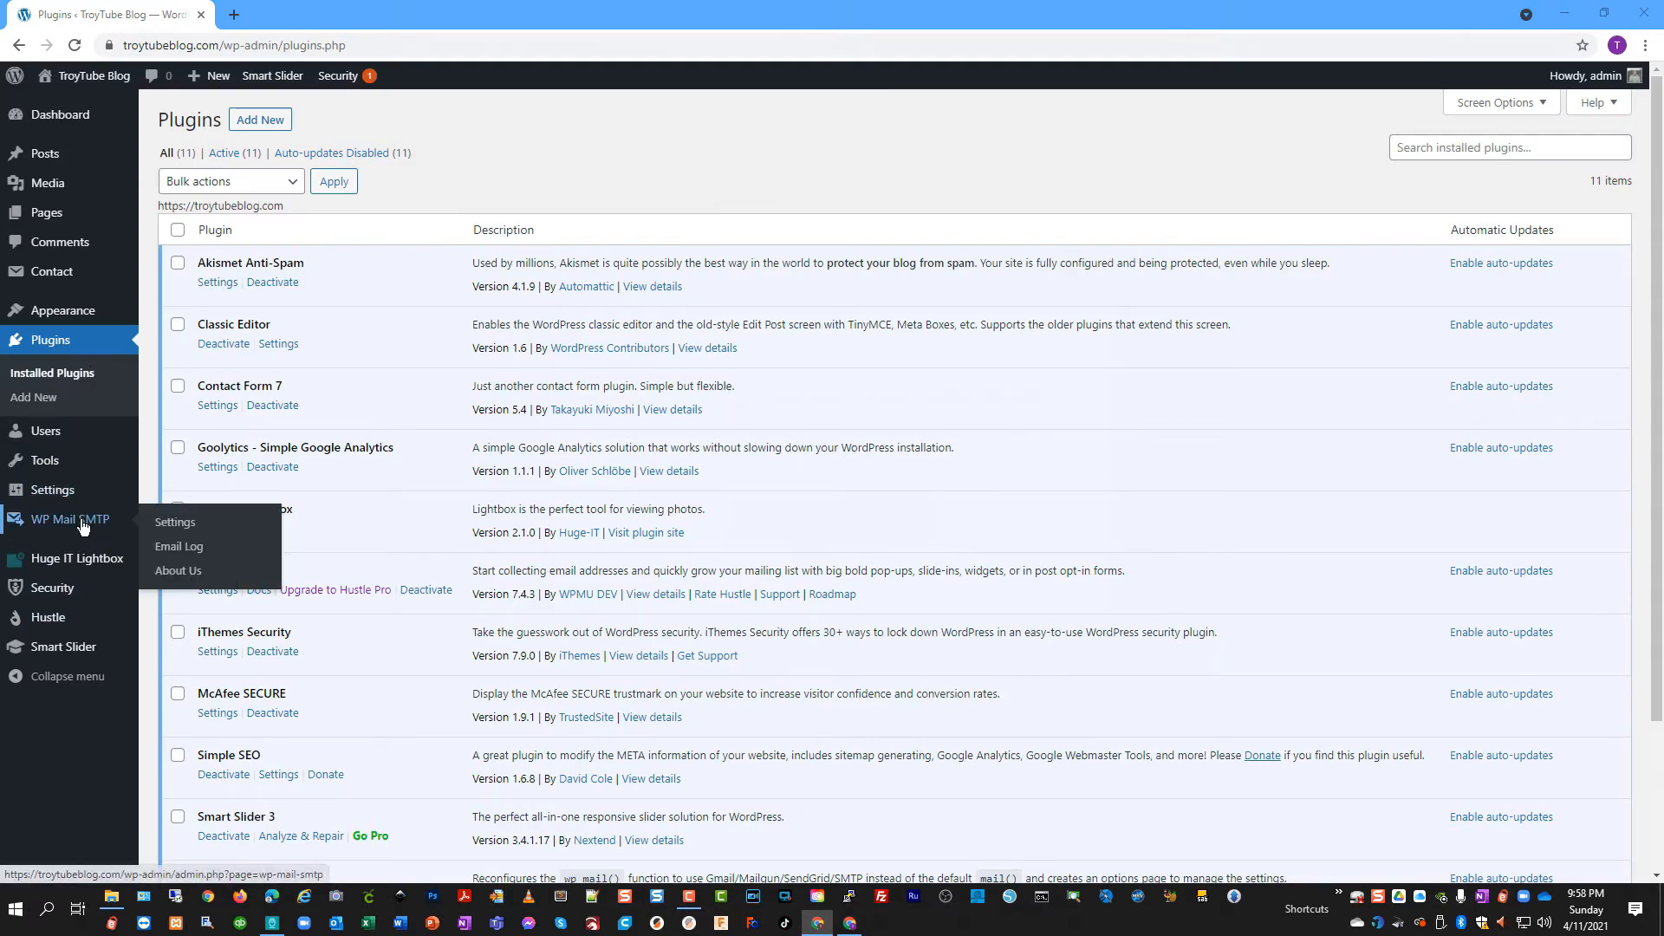
click(174, 525)
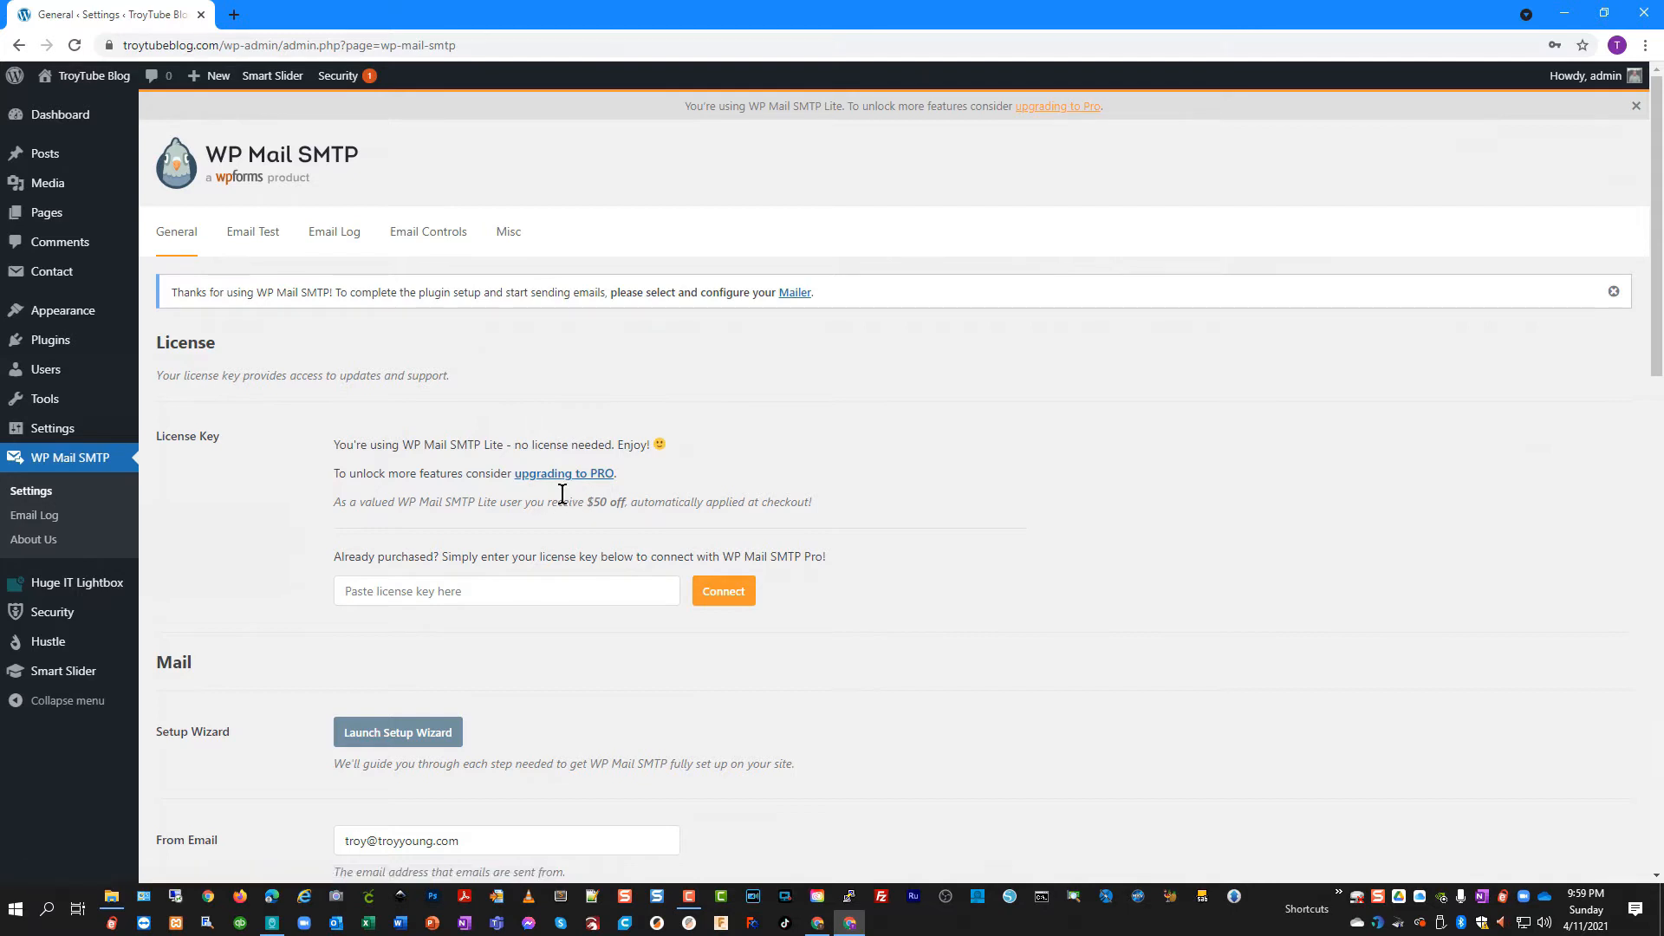
scroll(653, 633, down, 3)
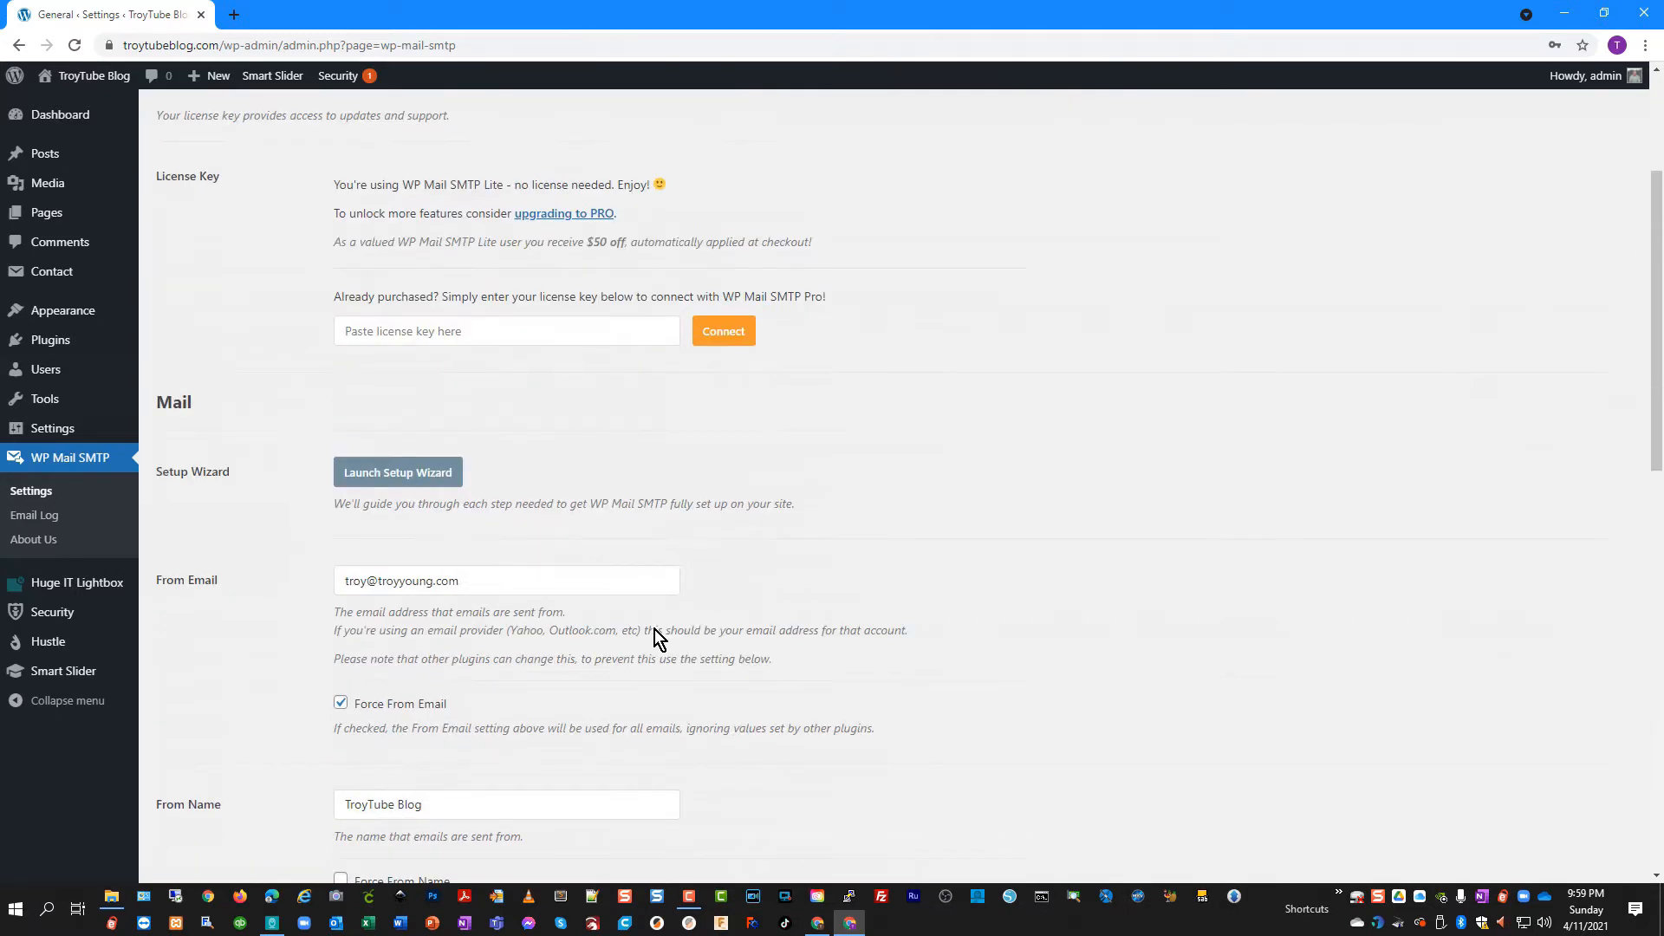
scroll(763, 594, down, 2)
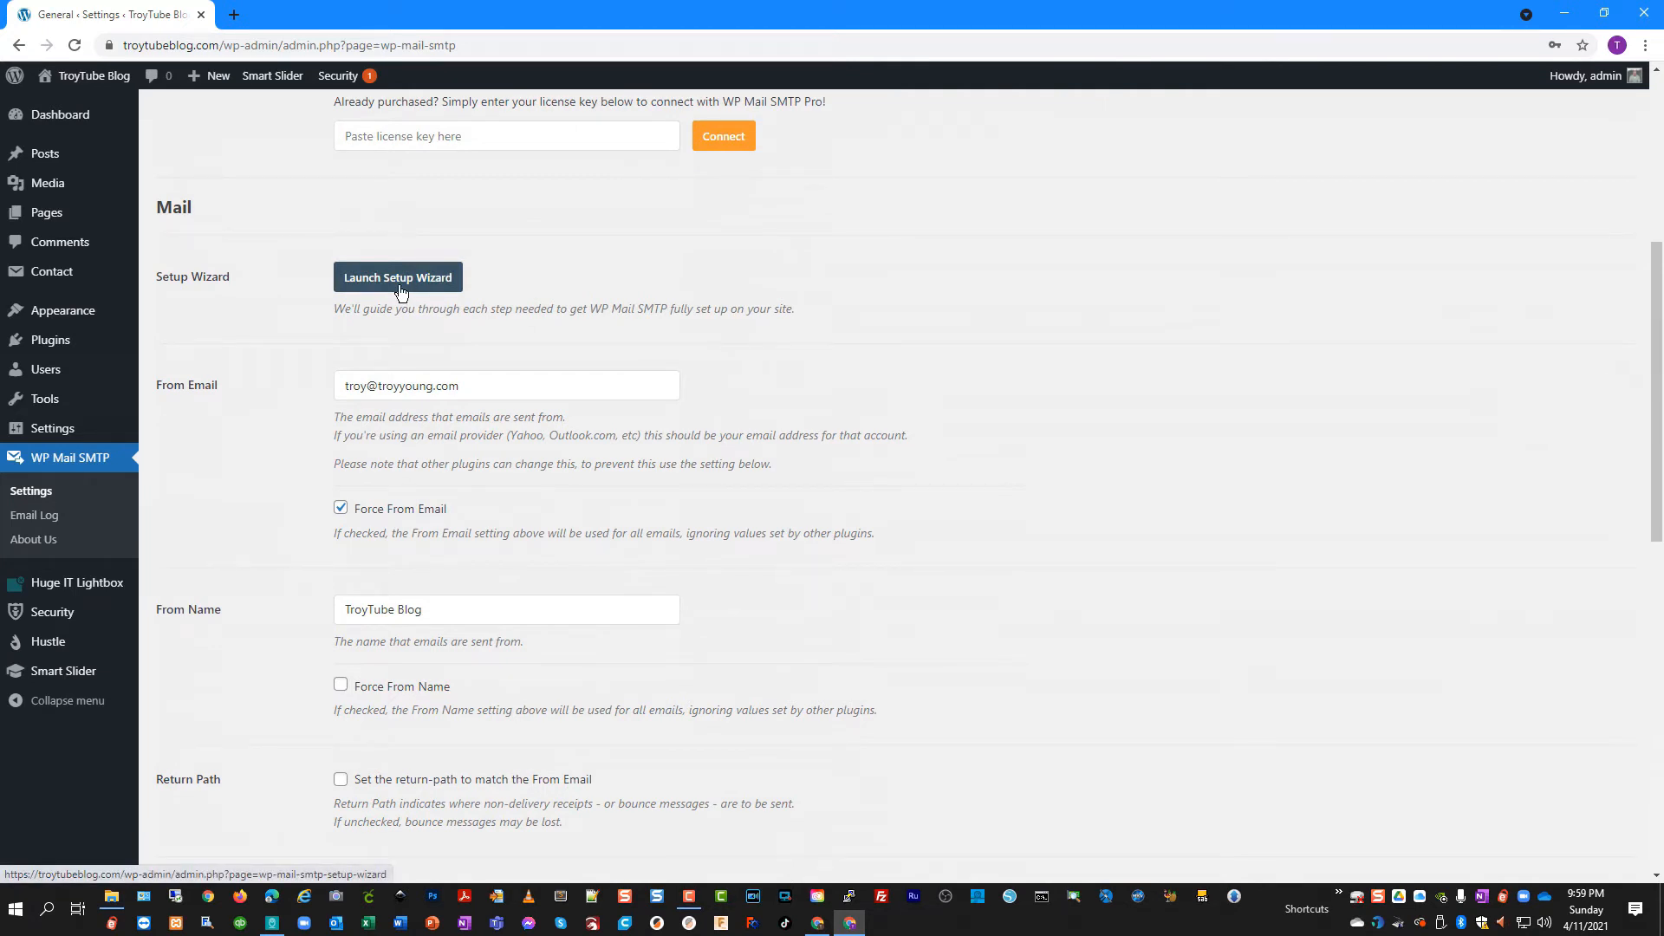
scroll(420, 424, down, 2)
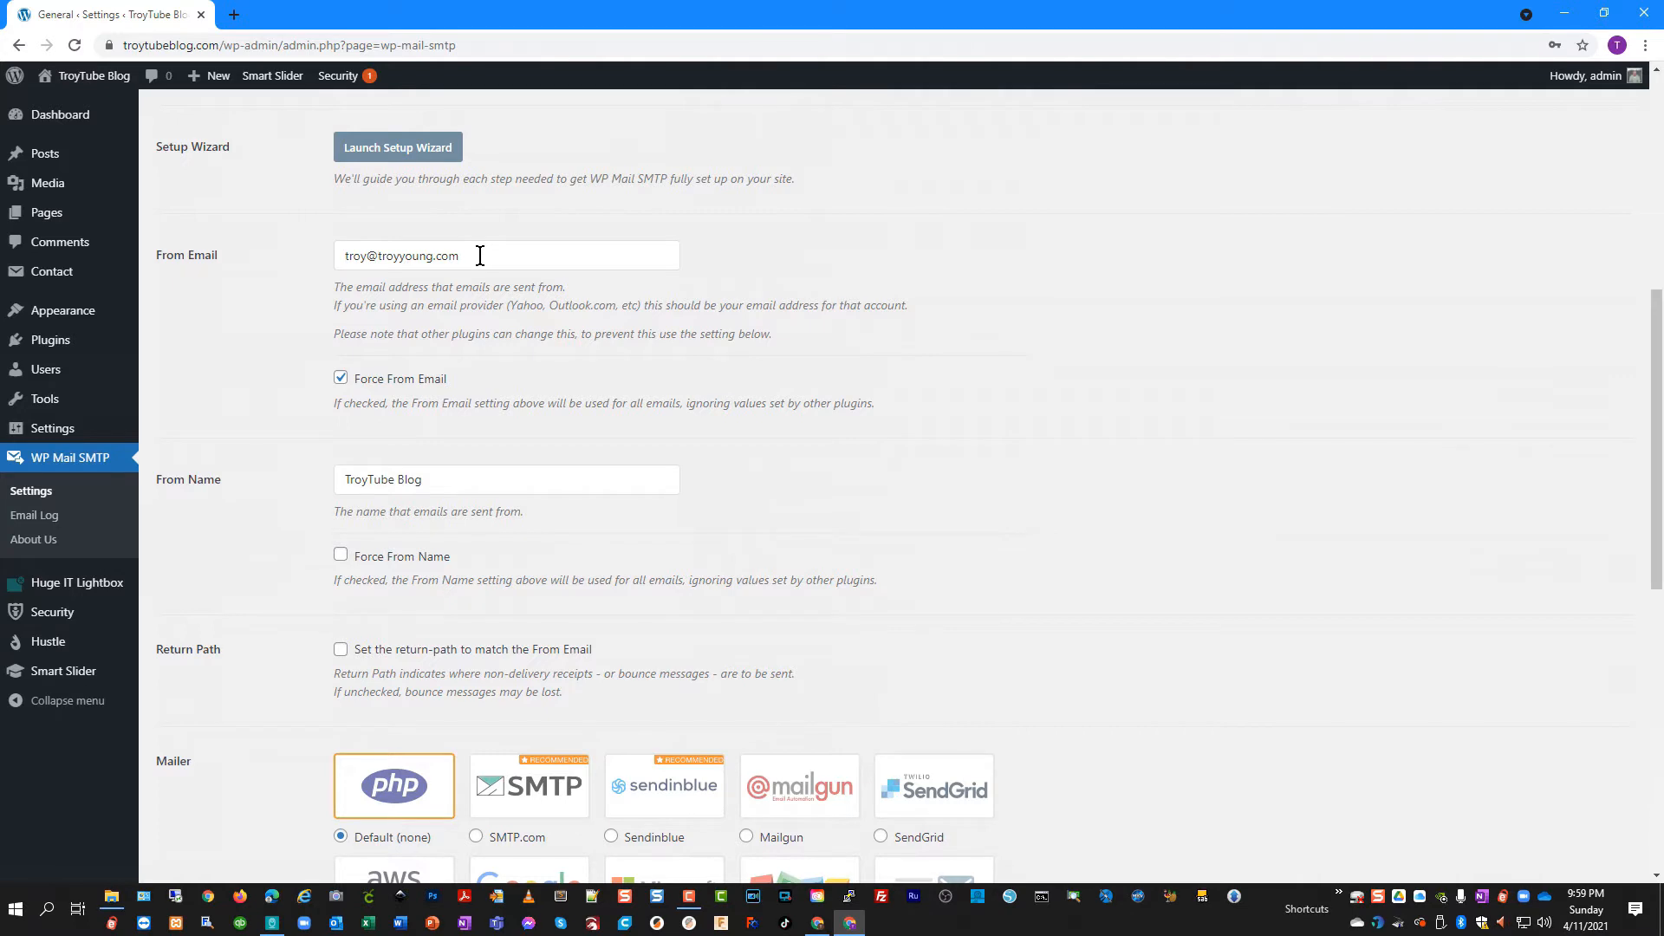
drag(480, 255, 319, 258)
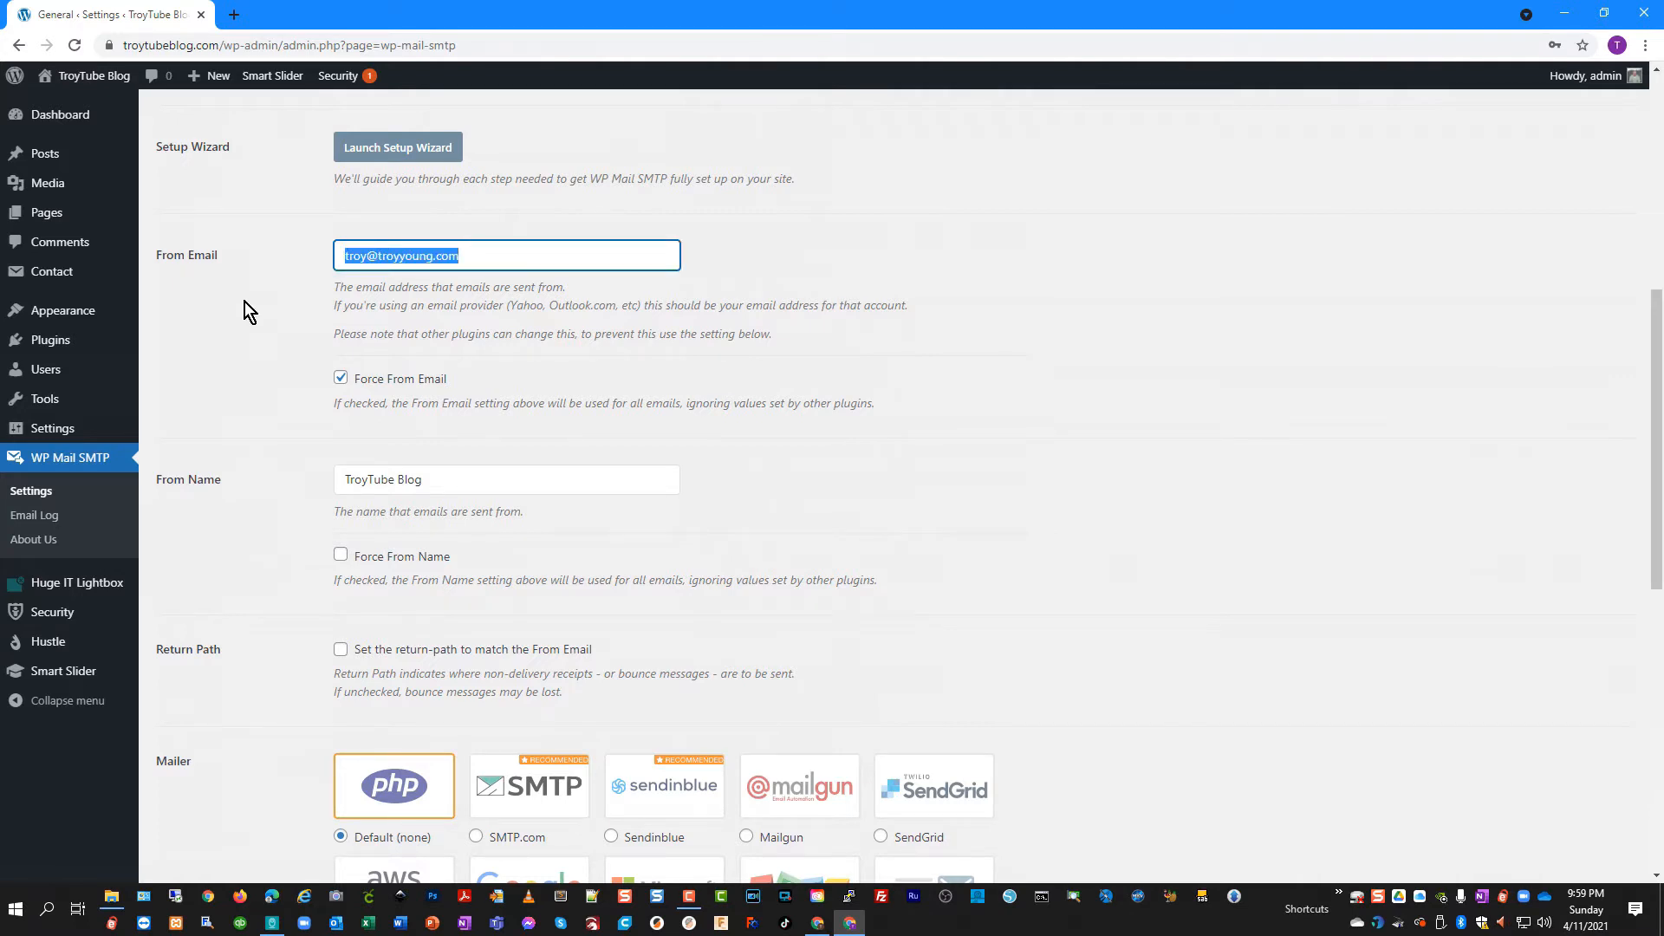
key(Tab)
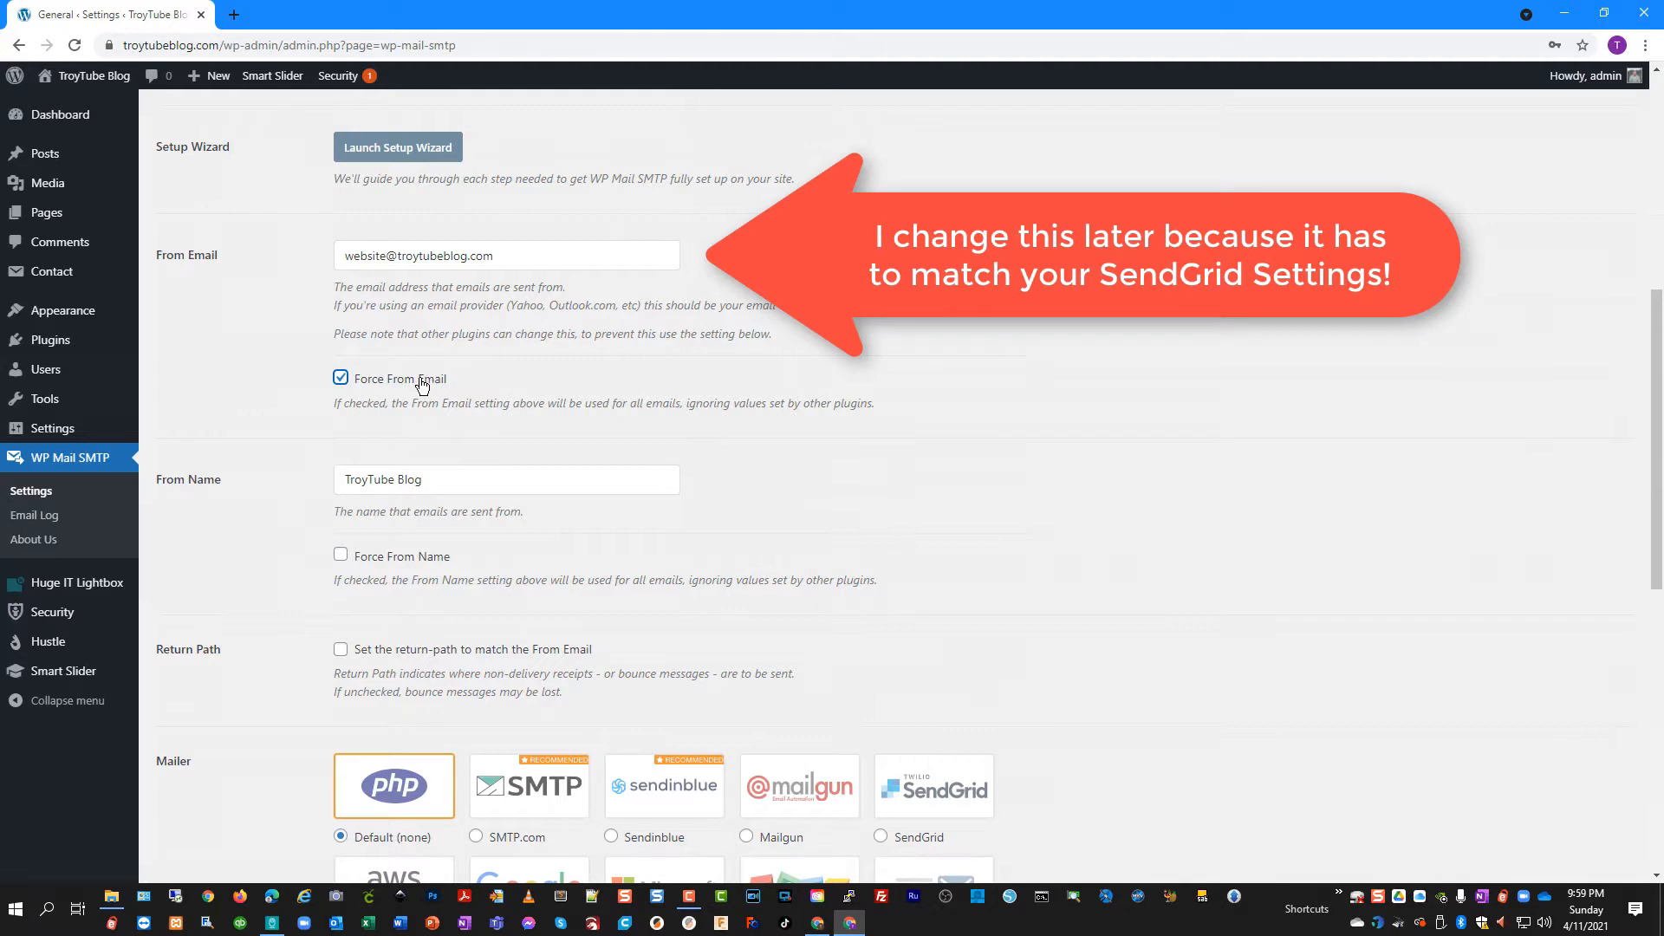
Enable Force From Name so the From Name applies to all emails
drag(512, 256, 242, 297)
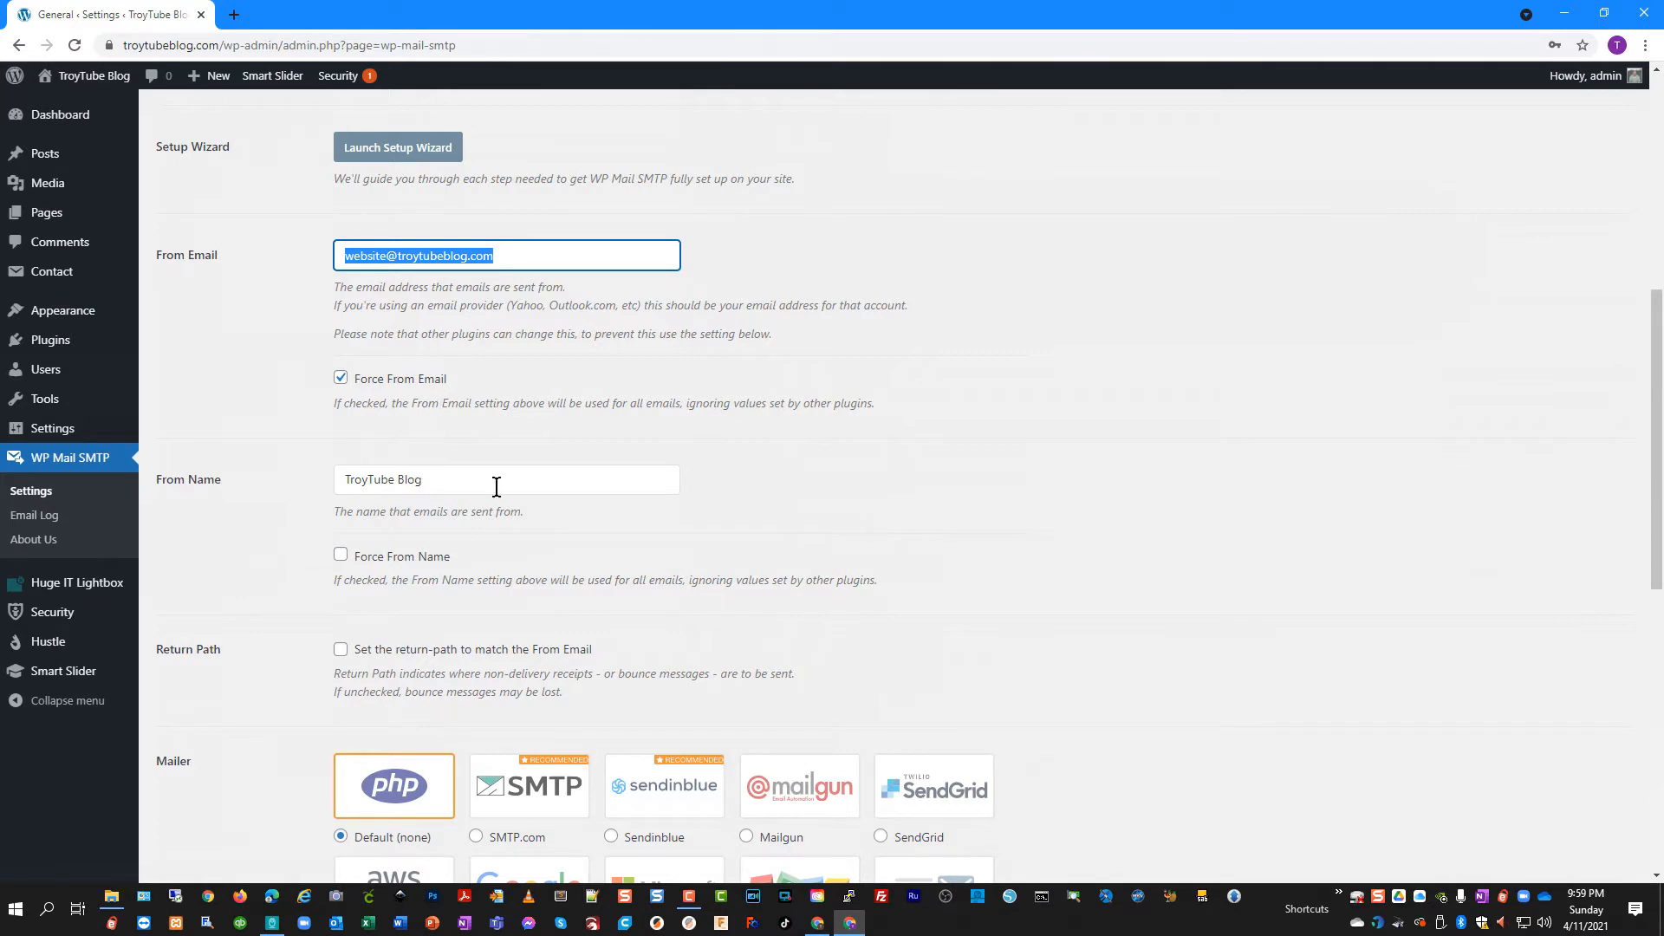
drag(493, 477, 182, 508)
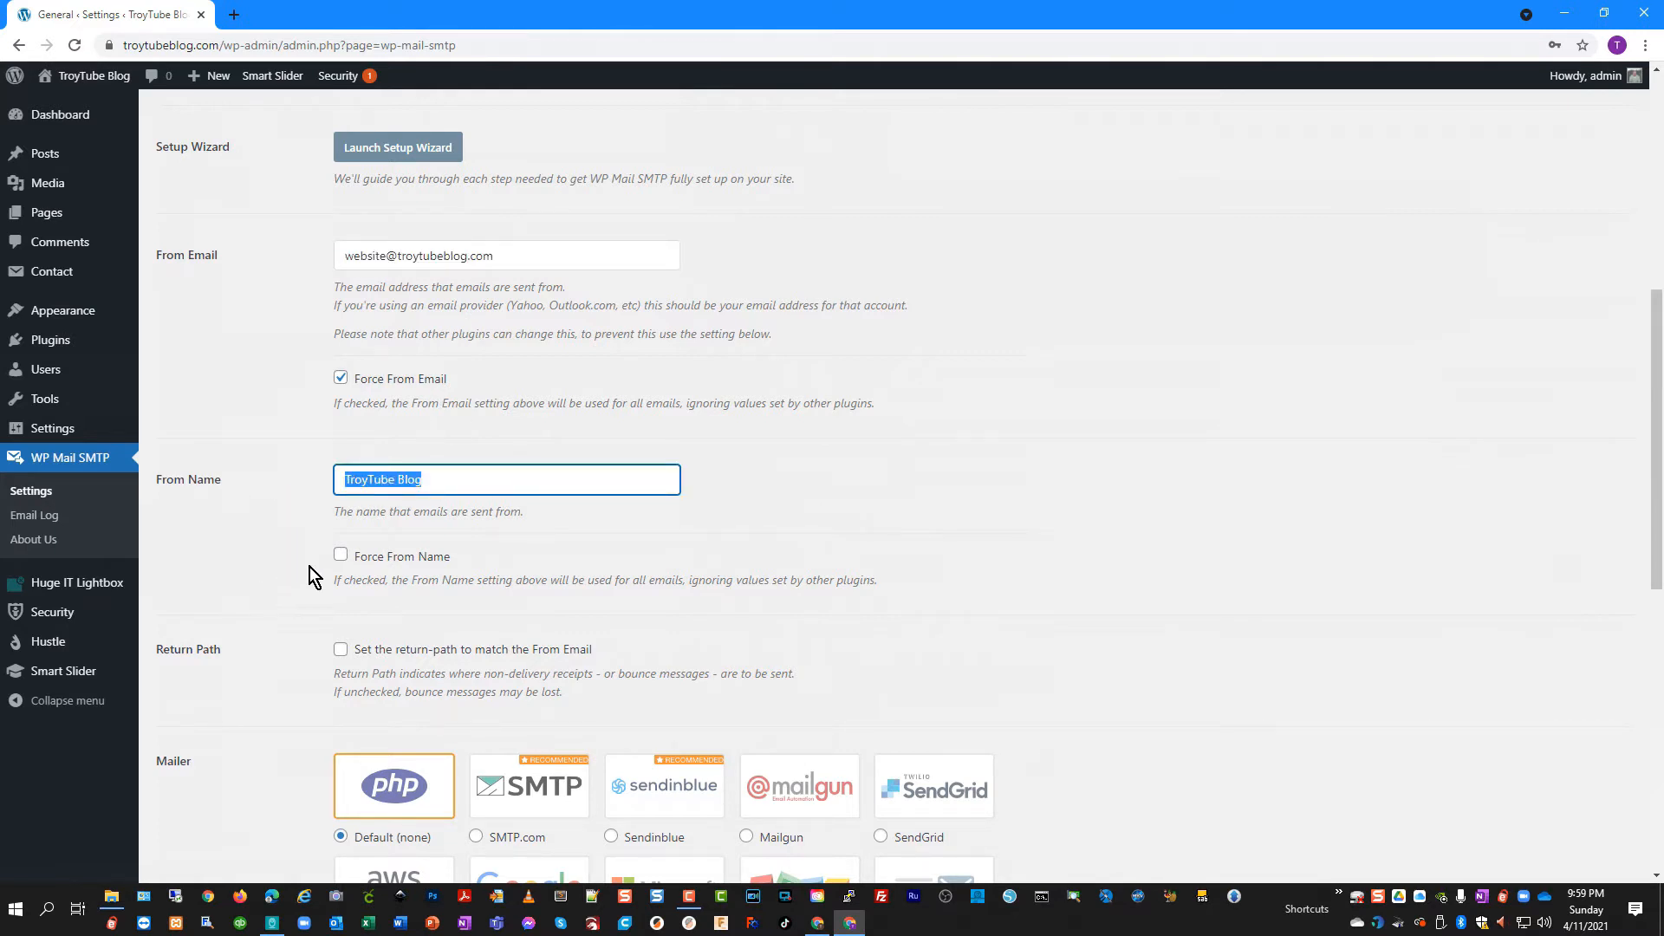
click(340, 555)
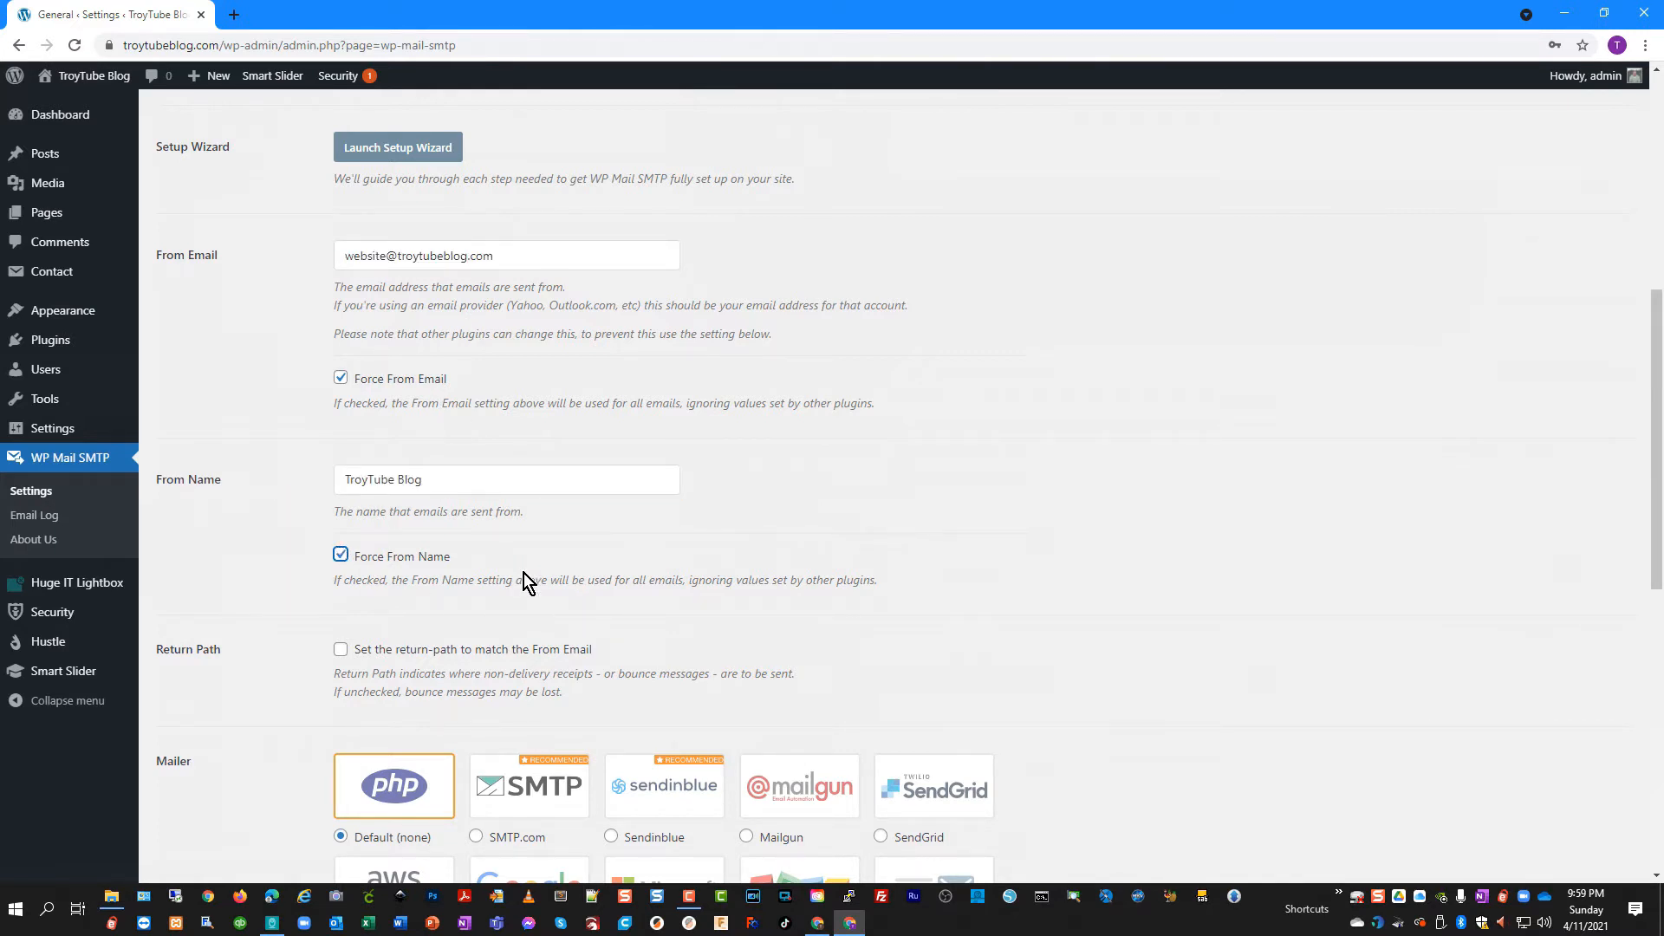
scroll(523, 574, down, 2)
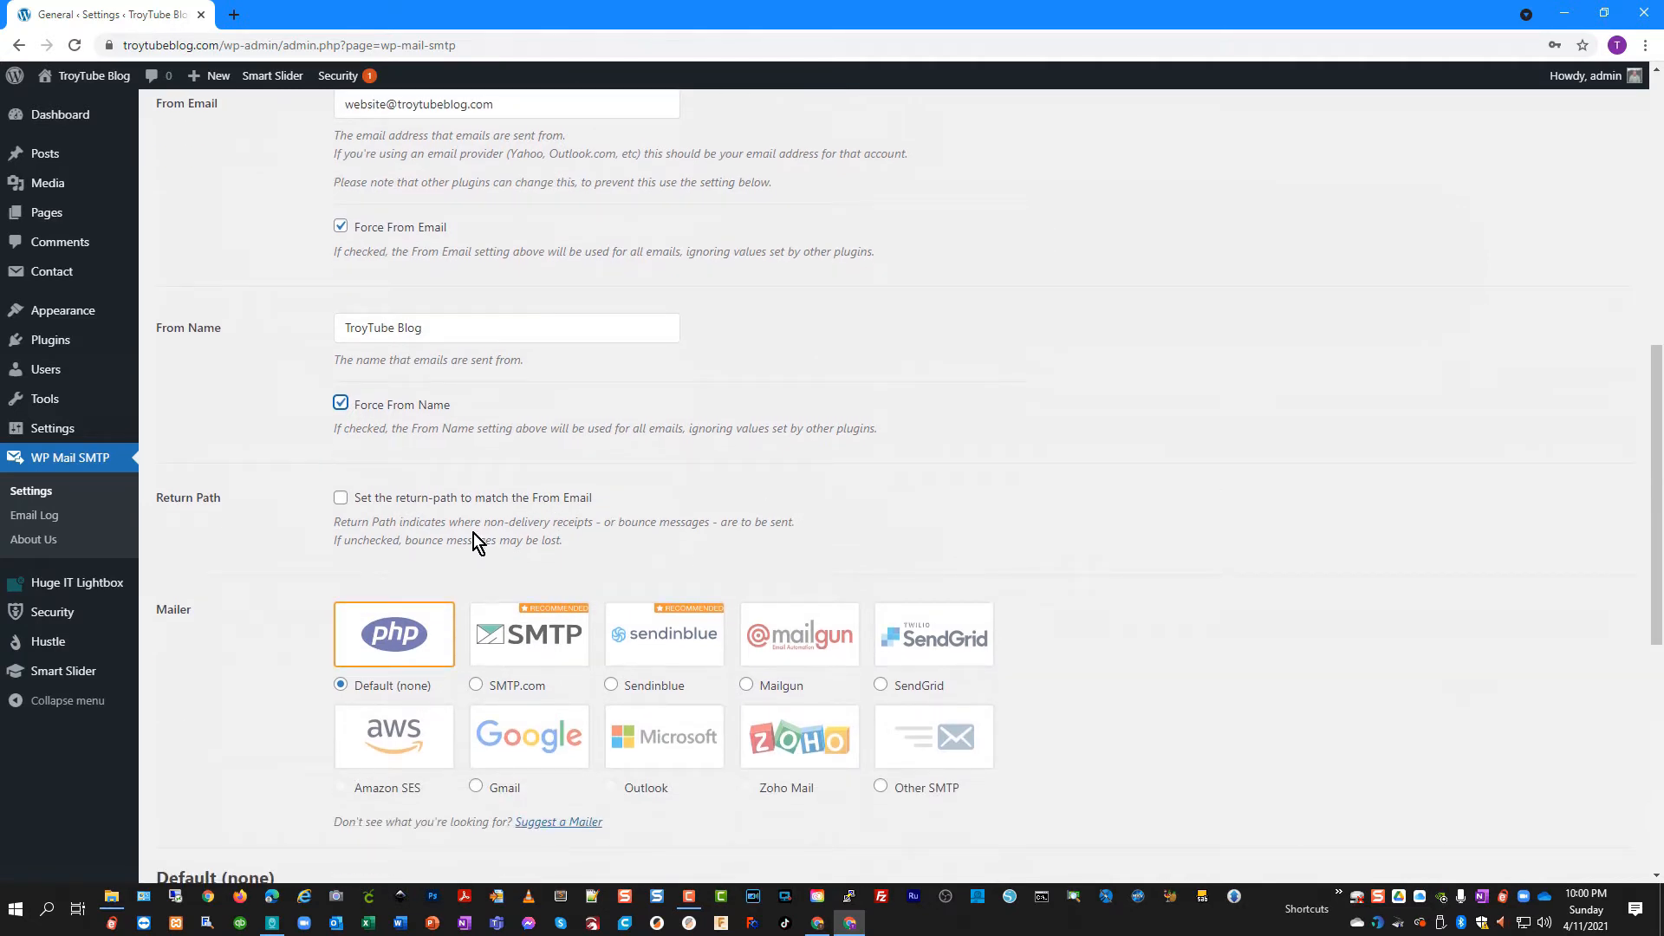
Tick 'Set the return-path to match the From Email' under Return Path
click(339, 499)
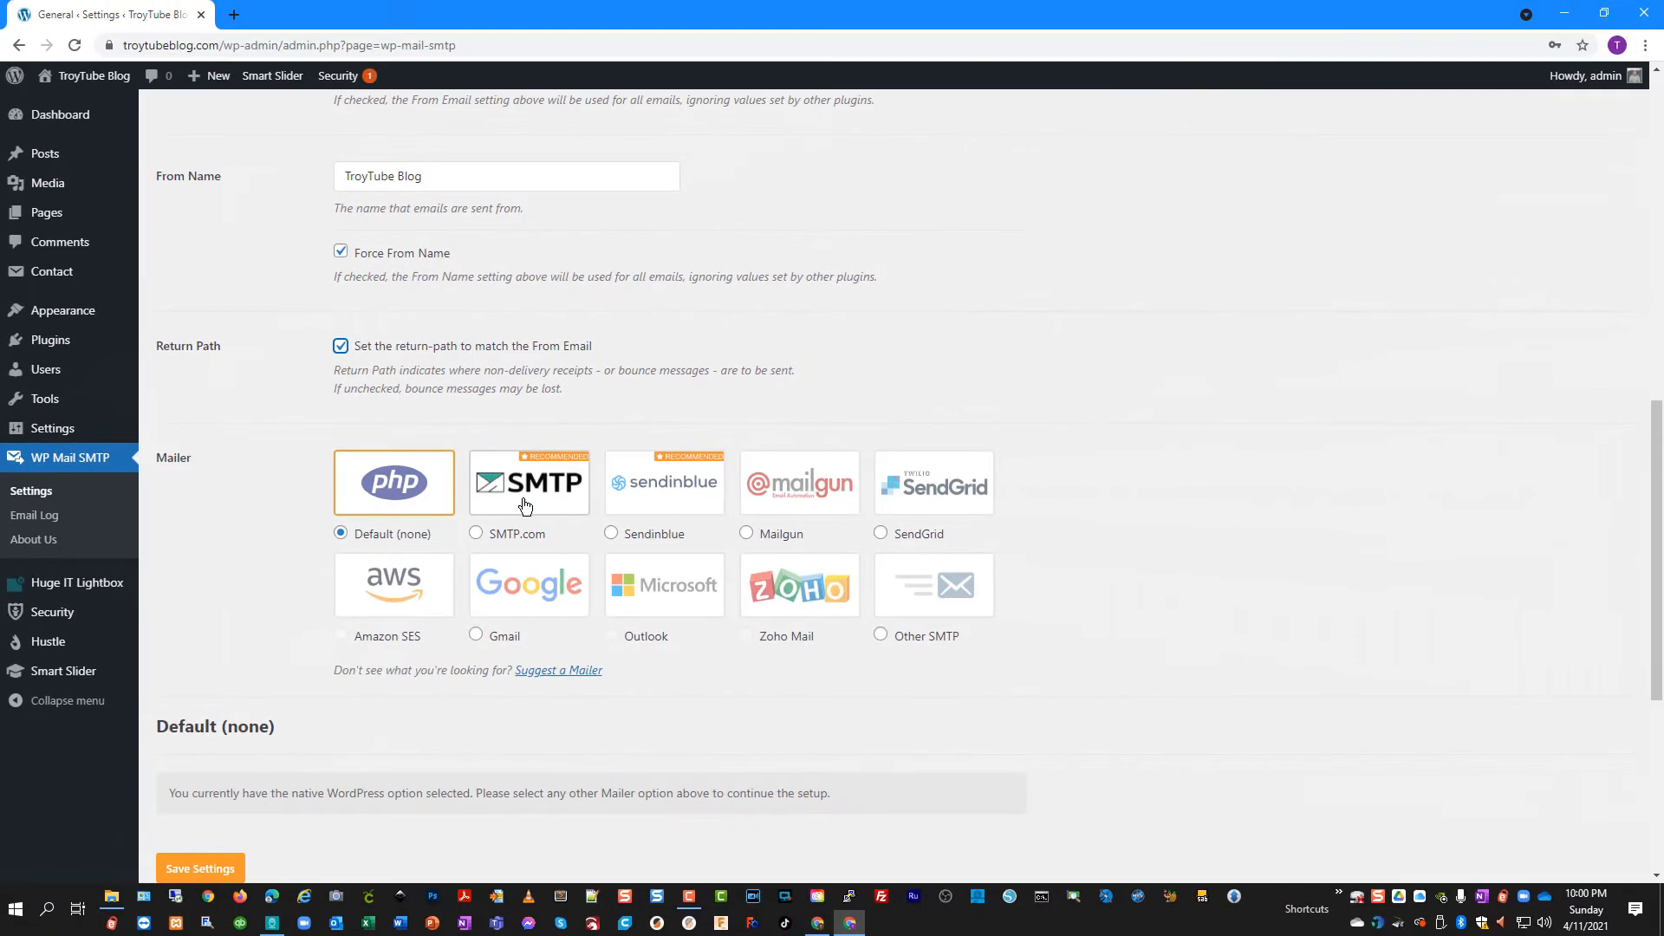
scroll(807, 666, down, 1)
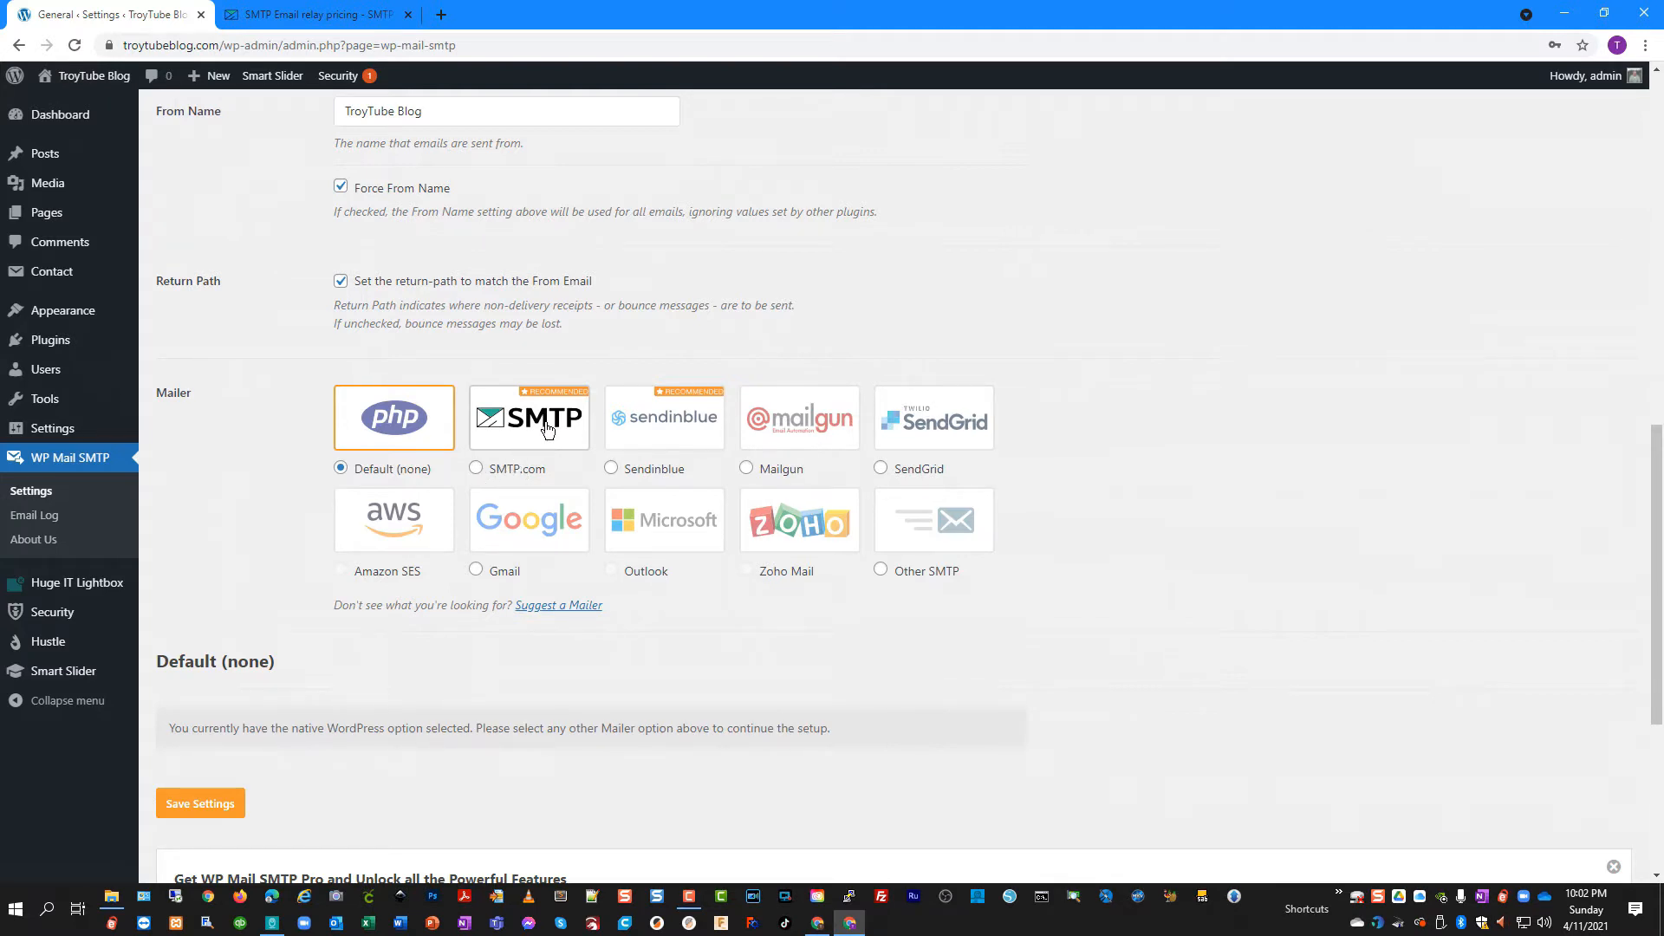
Try the Other SMTP and SMTP.com mailers, then settle on SendGrid as the WP Mail SMTP mailer
click(880, 572)
scroll(653, 672, down, 3)
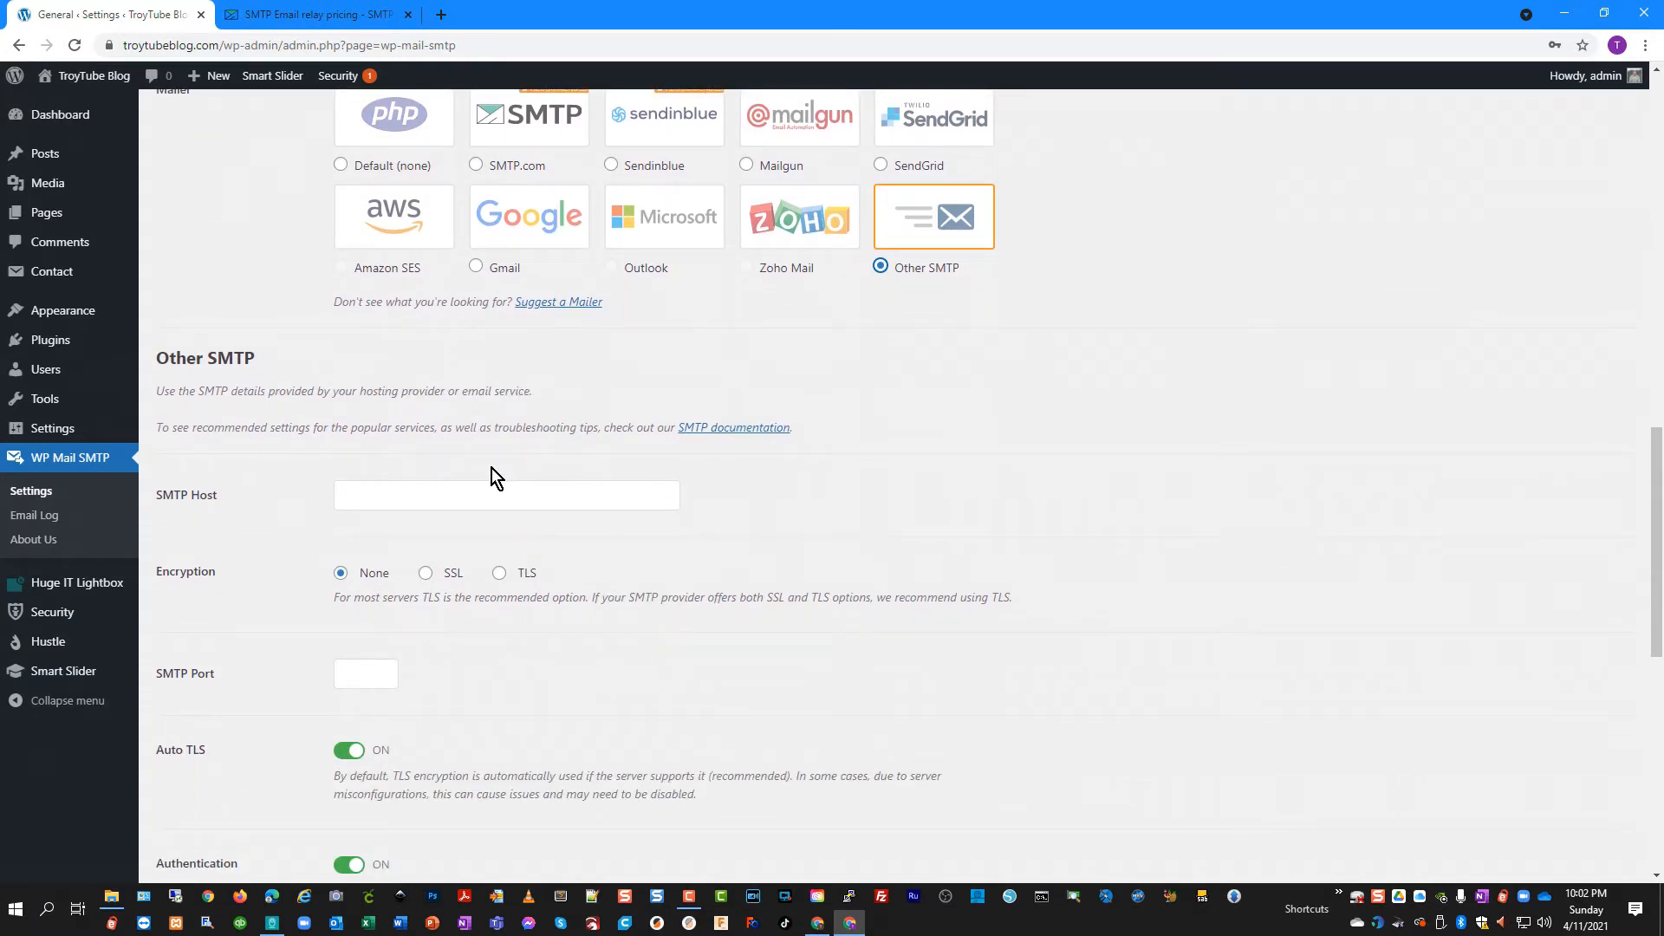
scroll(643, 572, up, 4)
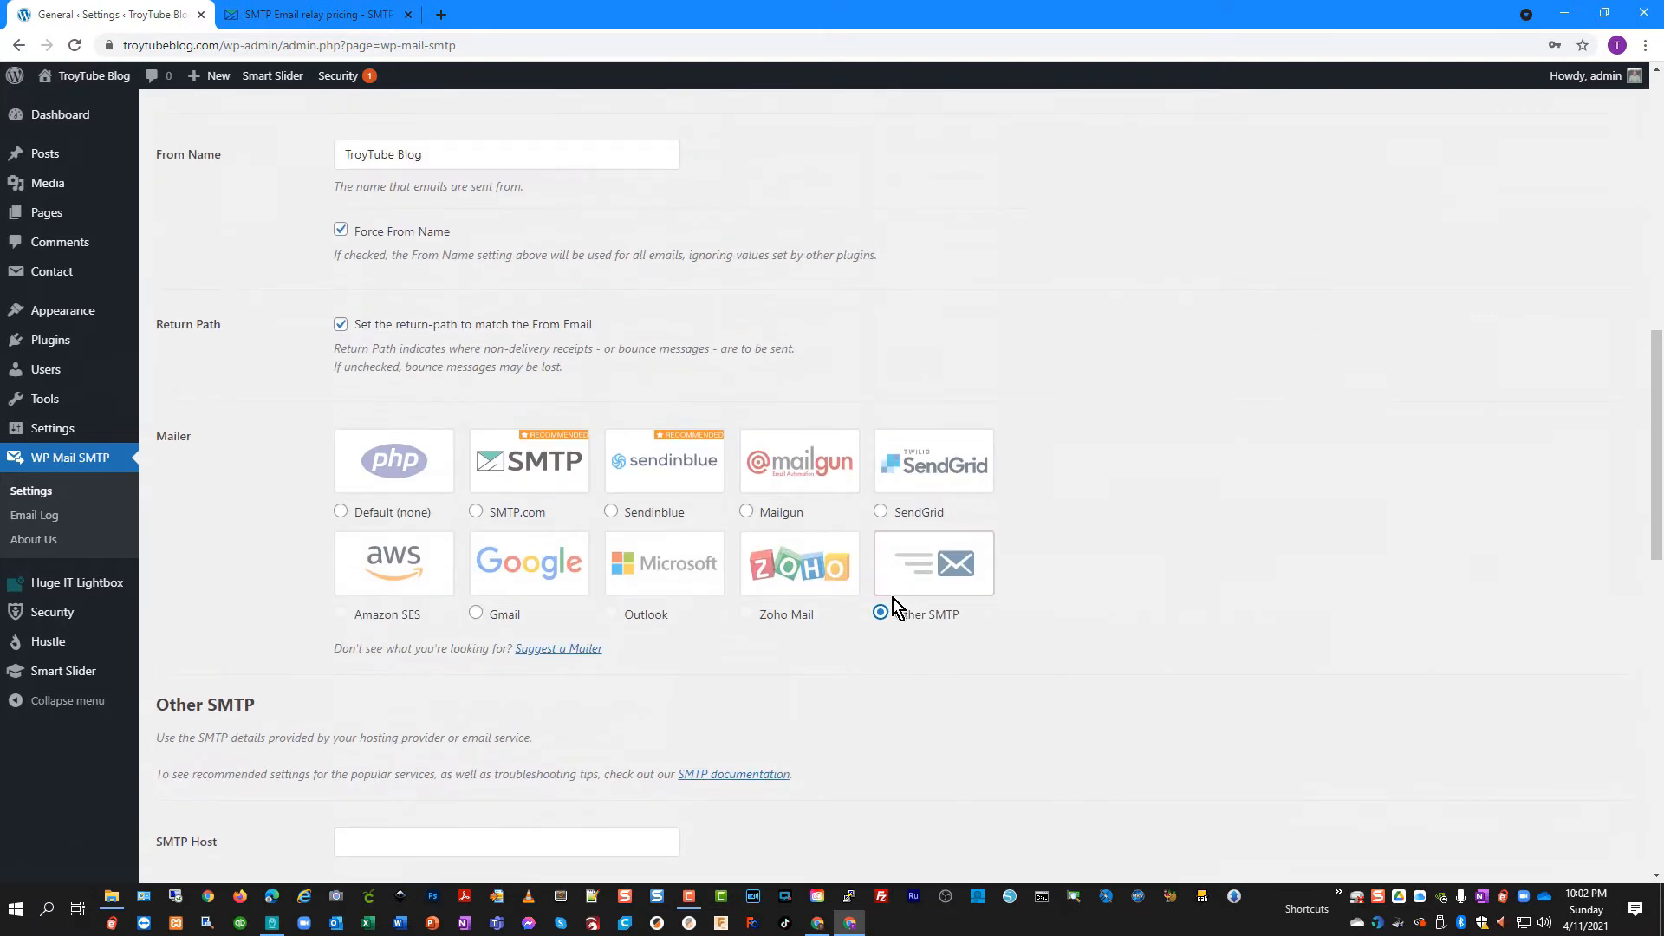
scroll(893, 598, down, 2)
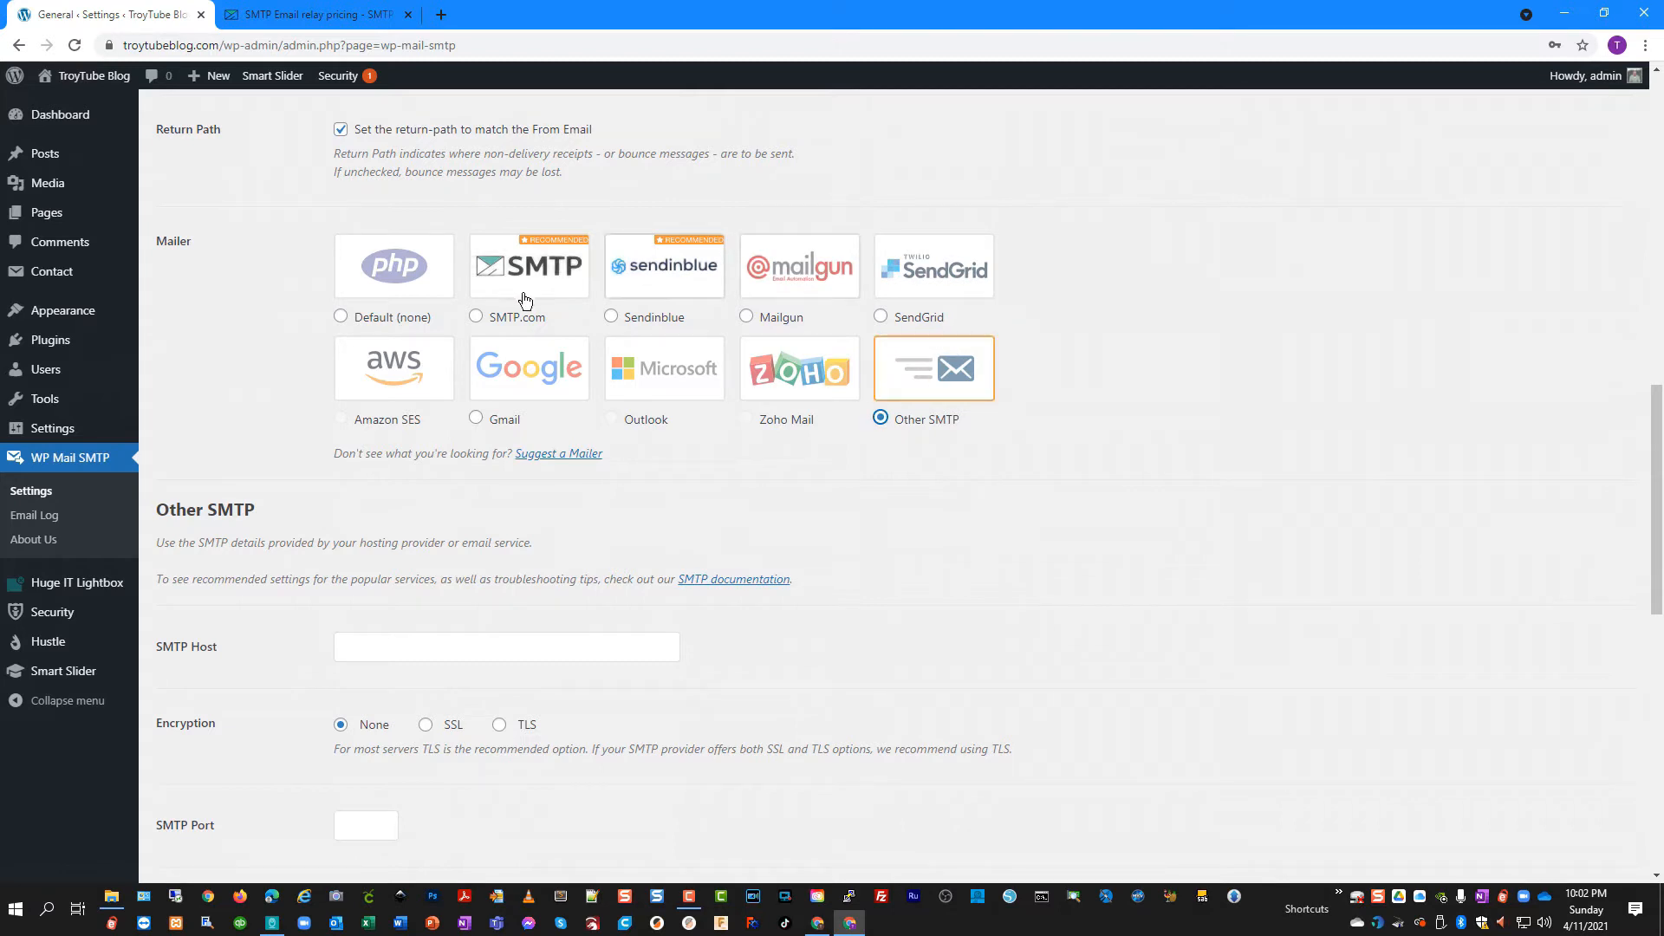
click(476, 316)
scroll(607, 433, up, 2)
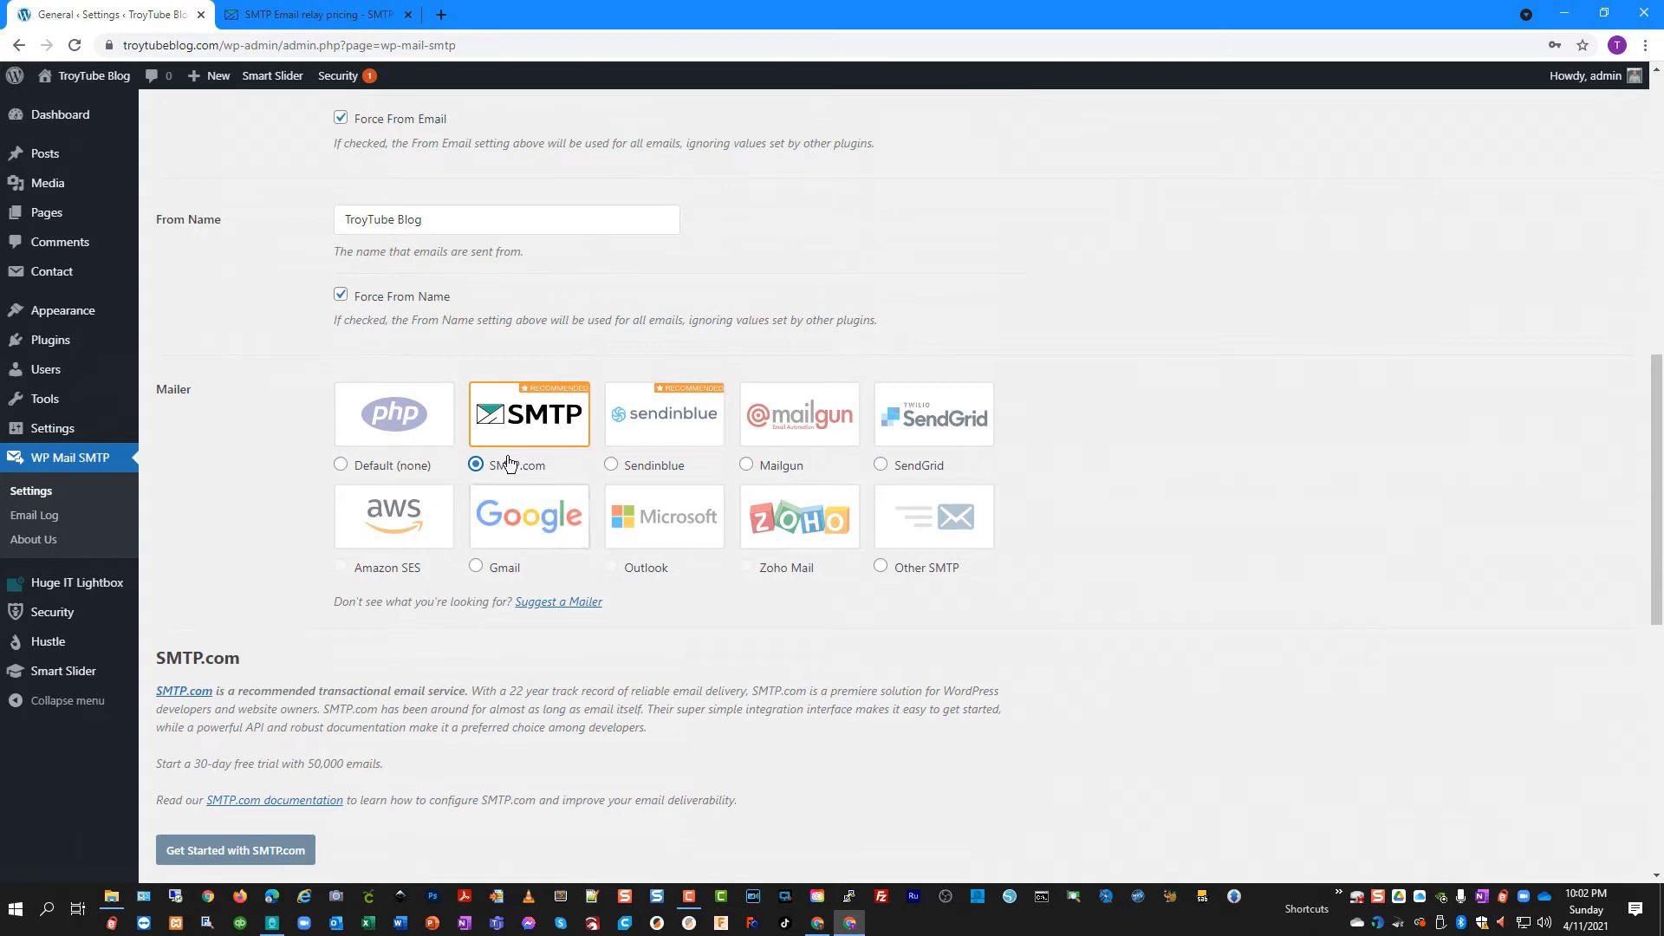
scroll(506, 688, down, 2)
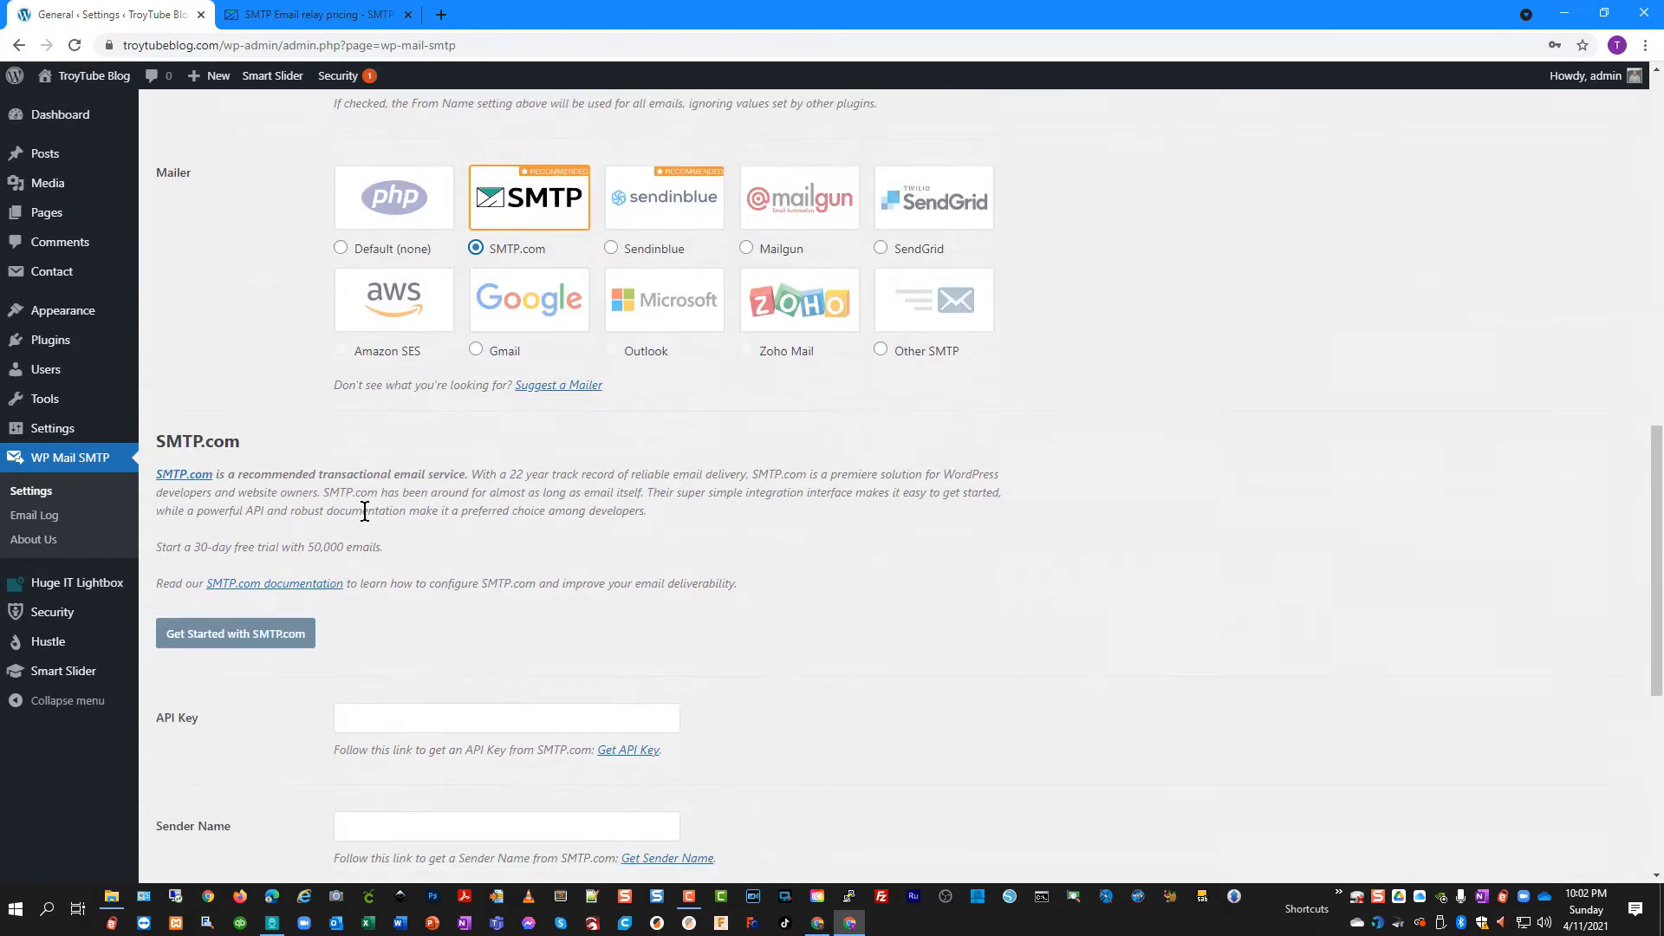
scroll(347, 702, down, 2)
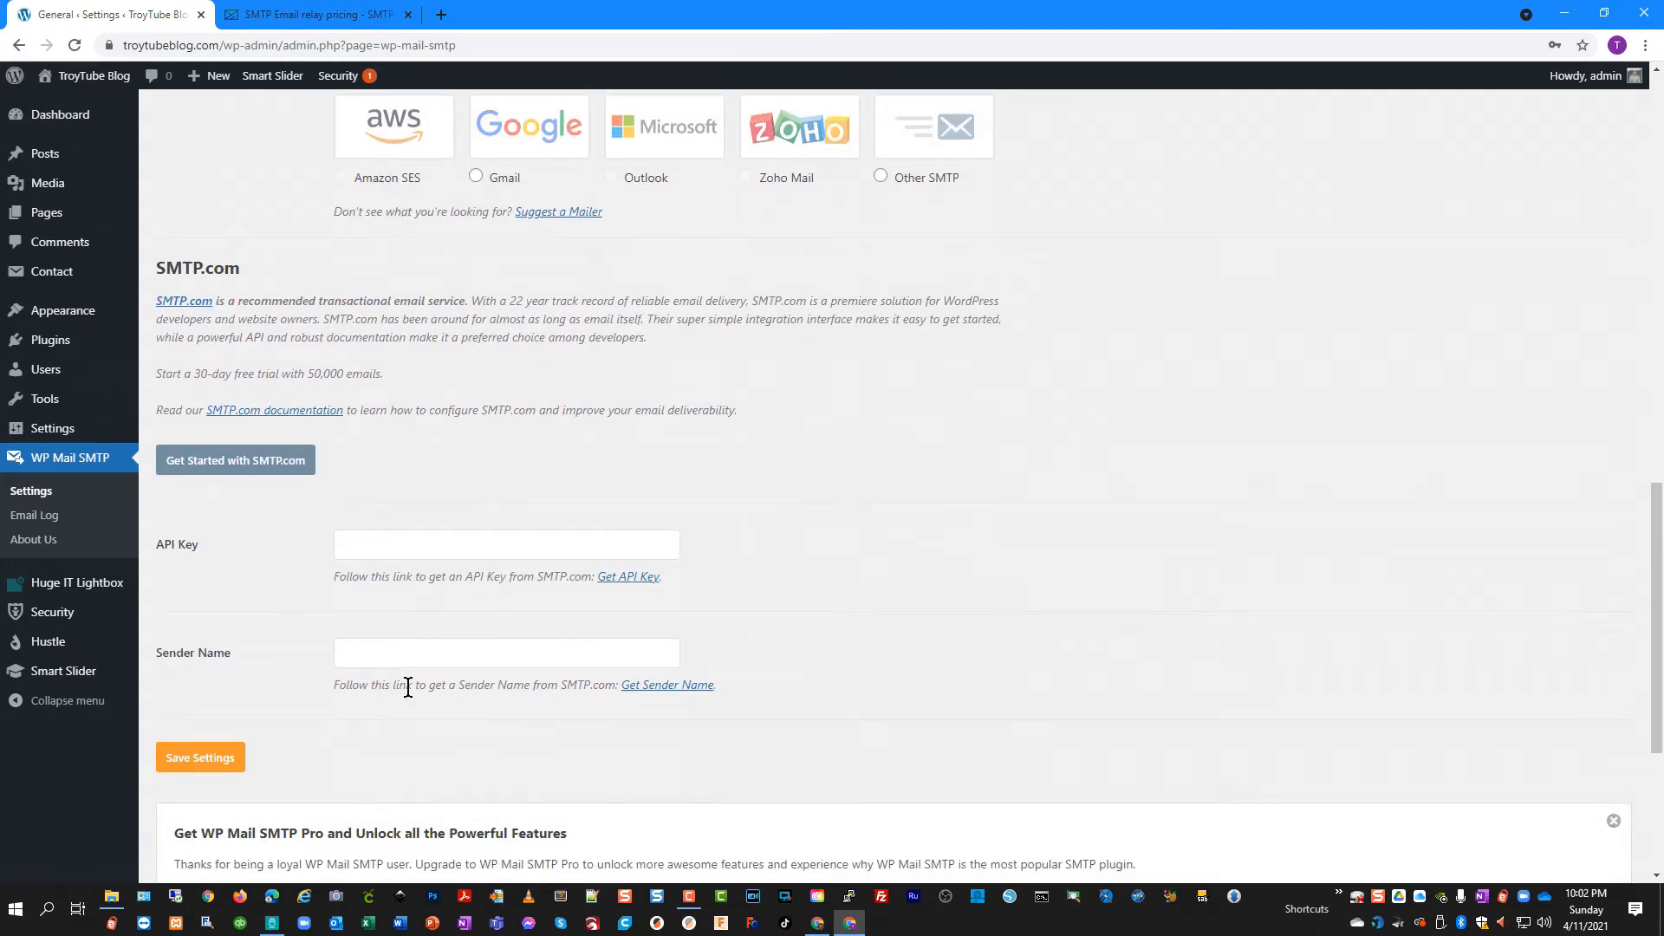
scroll(419, 684, up, 2)
scroll(419, 685, up, 3)
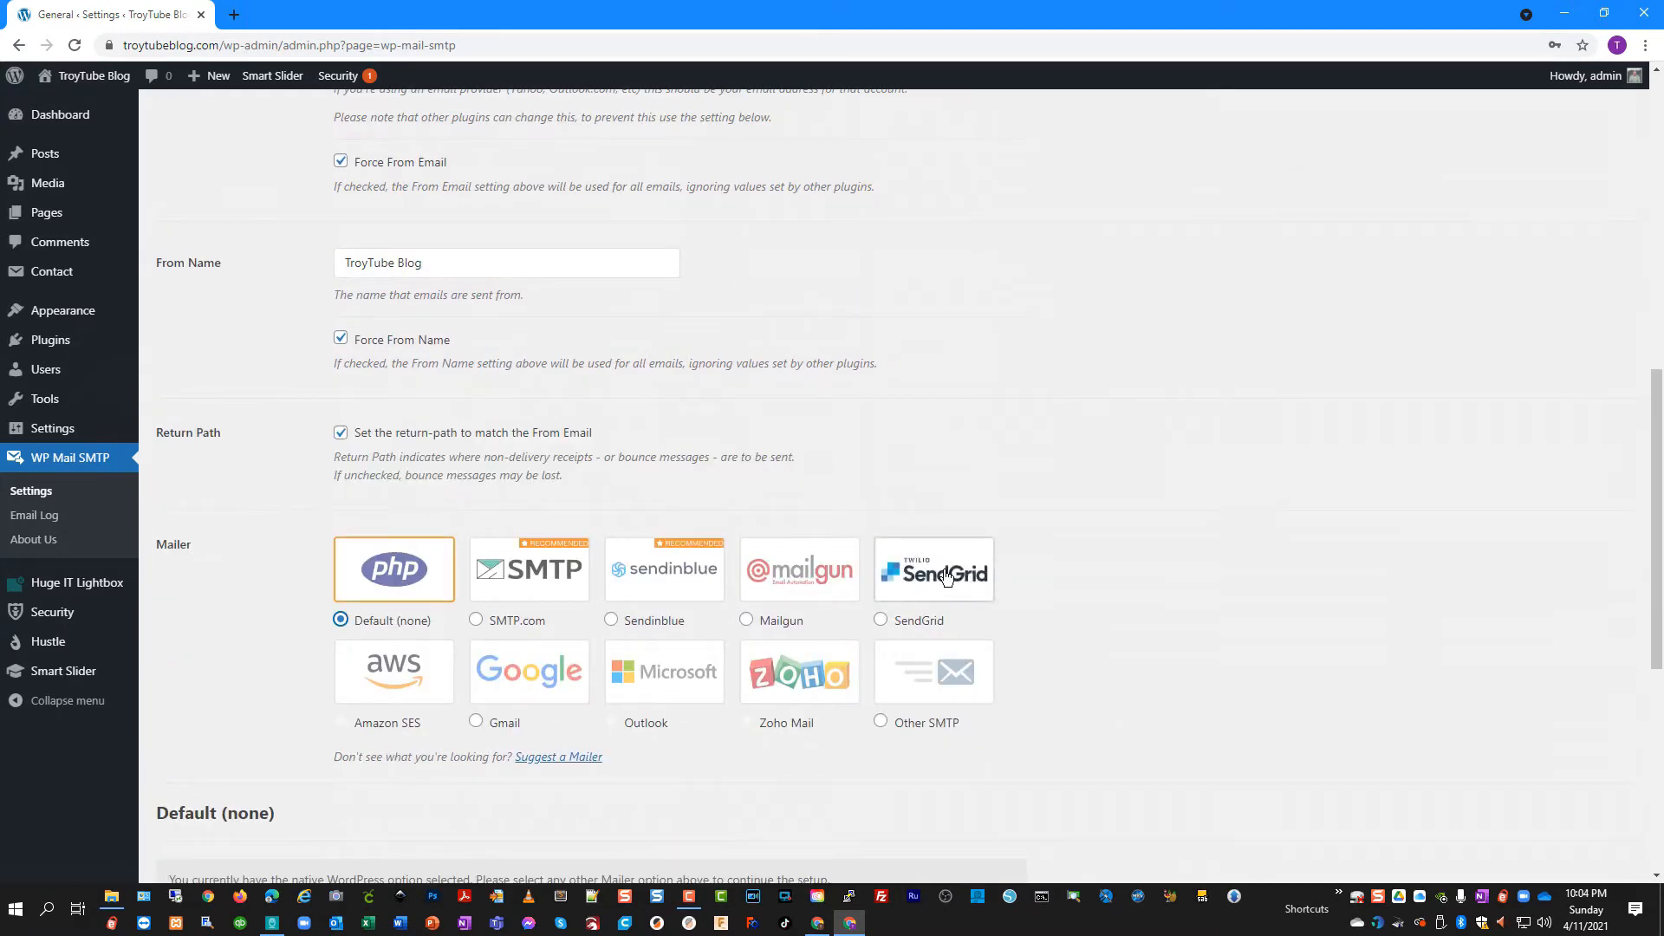
click(880, 621)
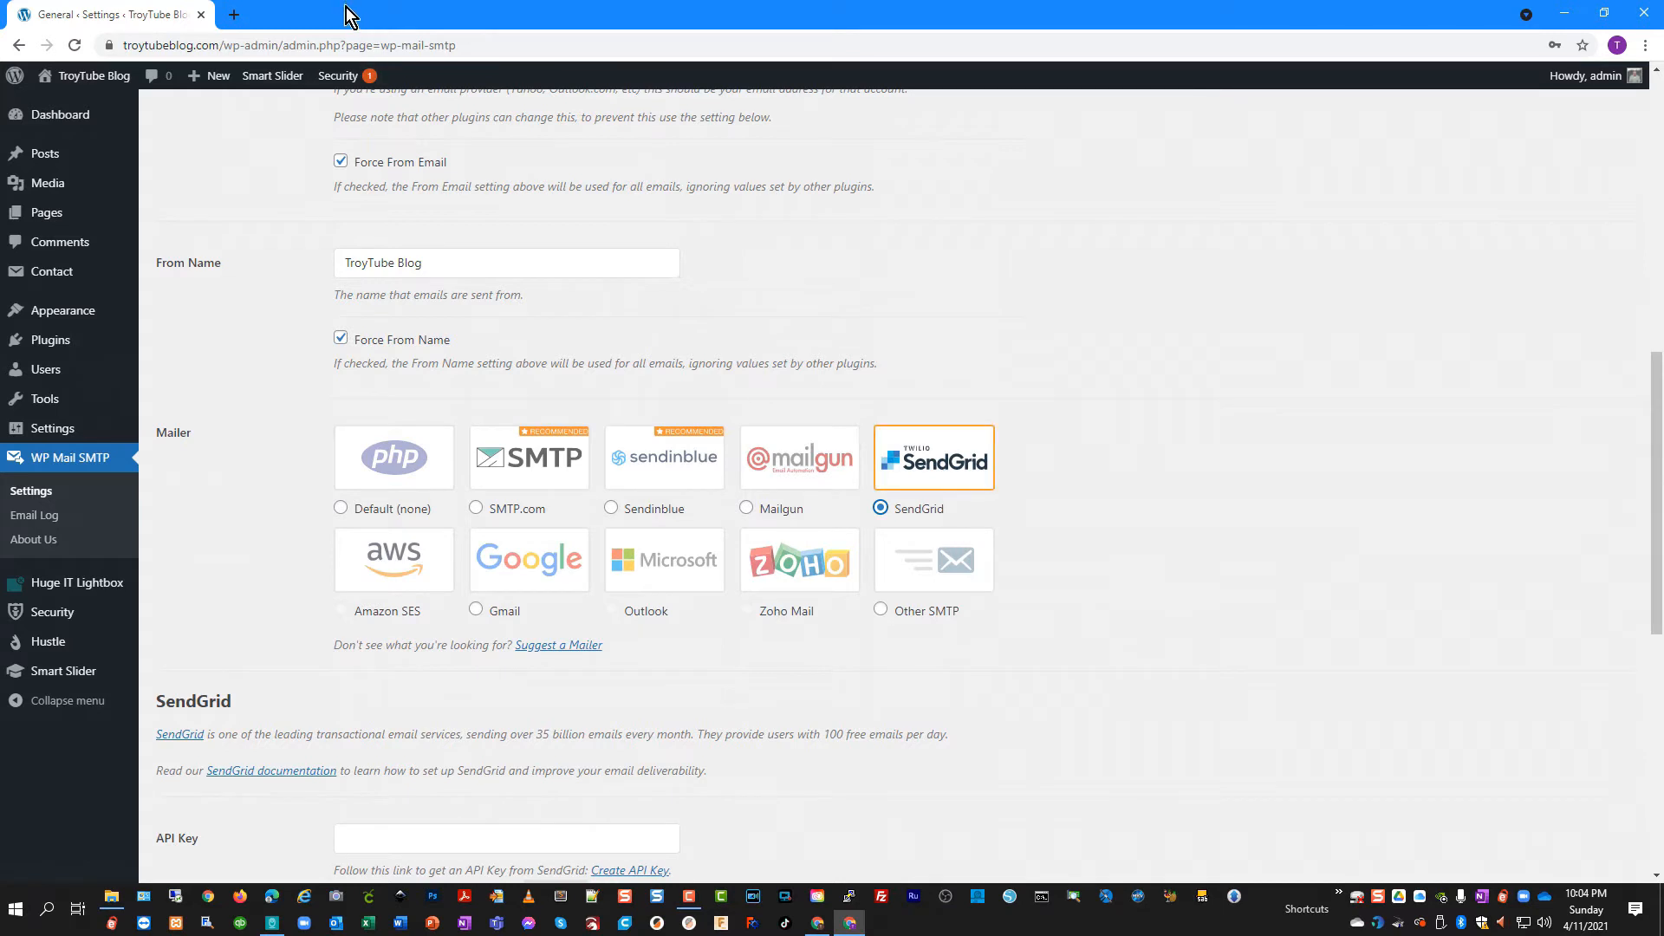
click(234, 15)
Go to the SendGrid website and its plans and pricing page
text(send)
key(Return)
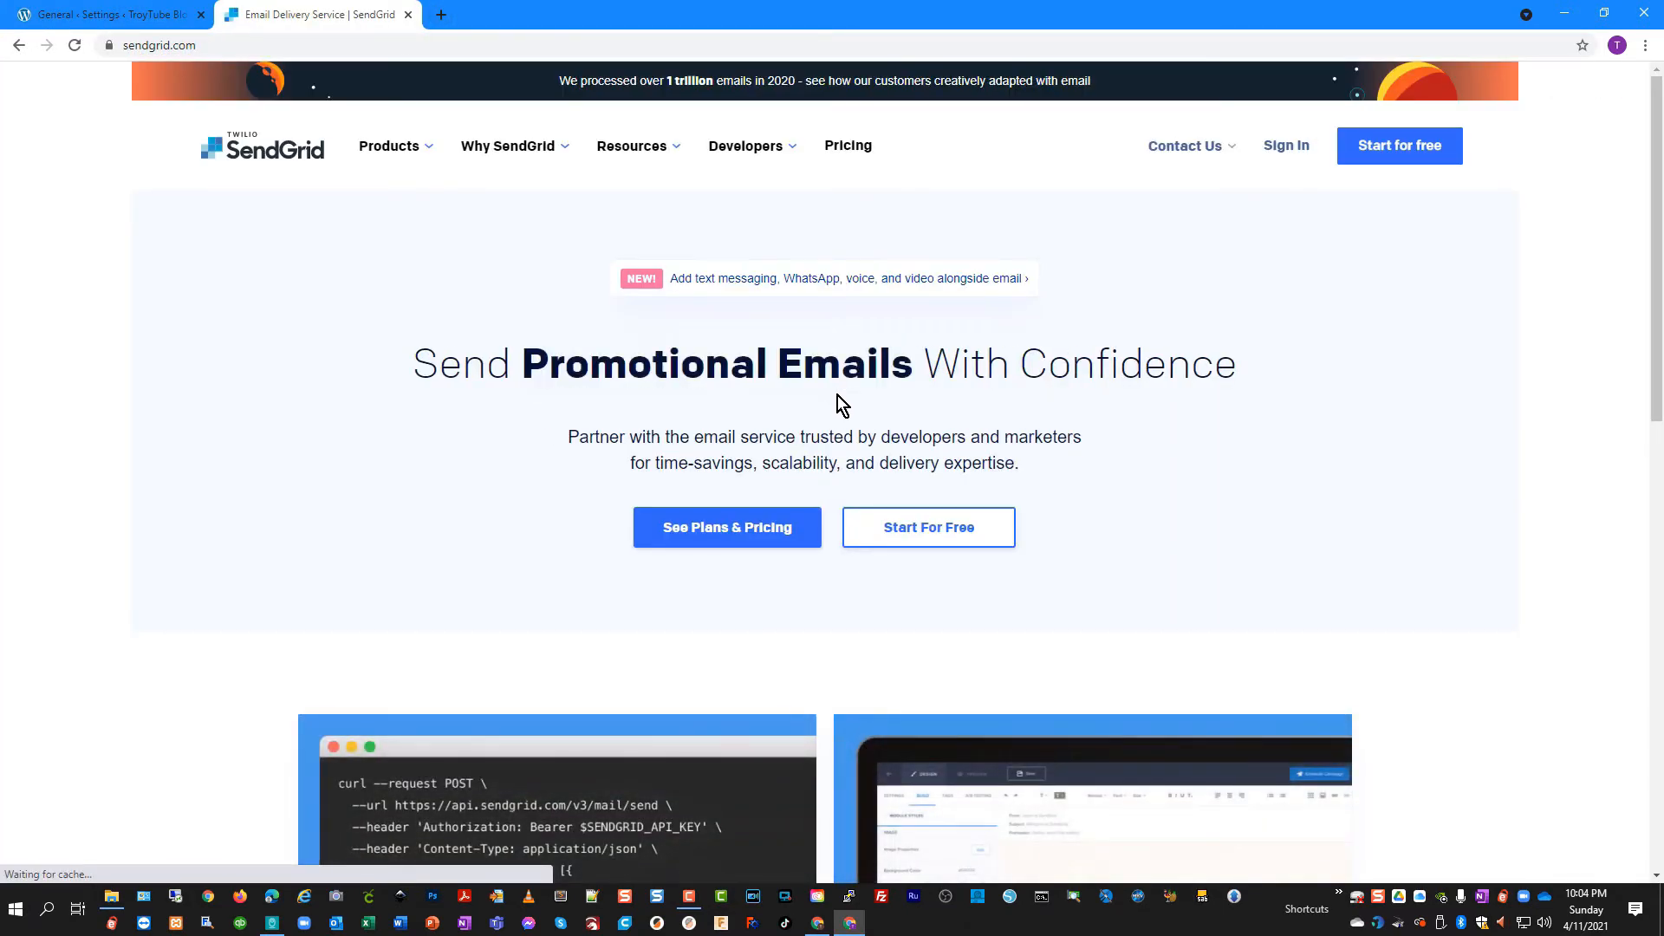
click(755, 543)
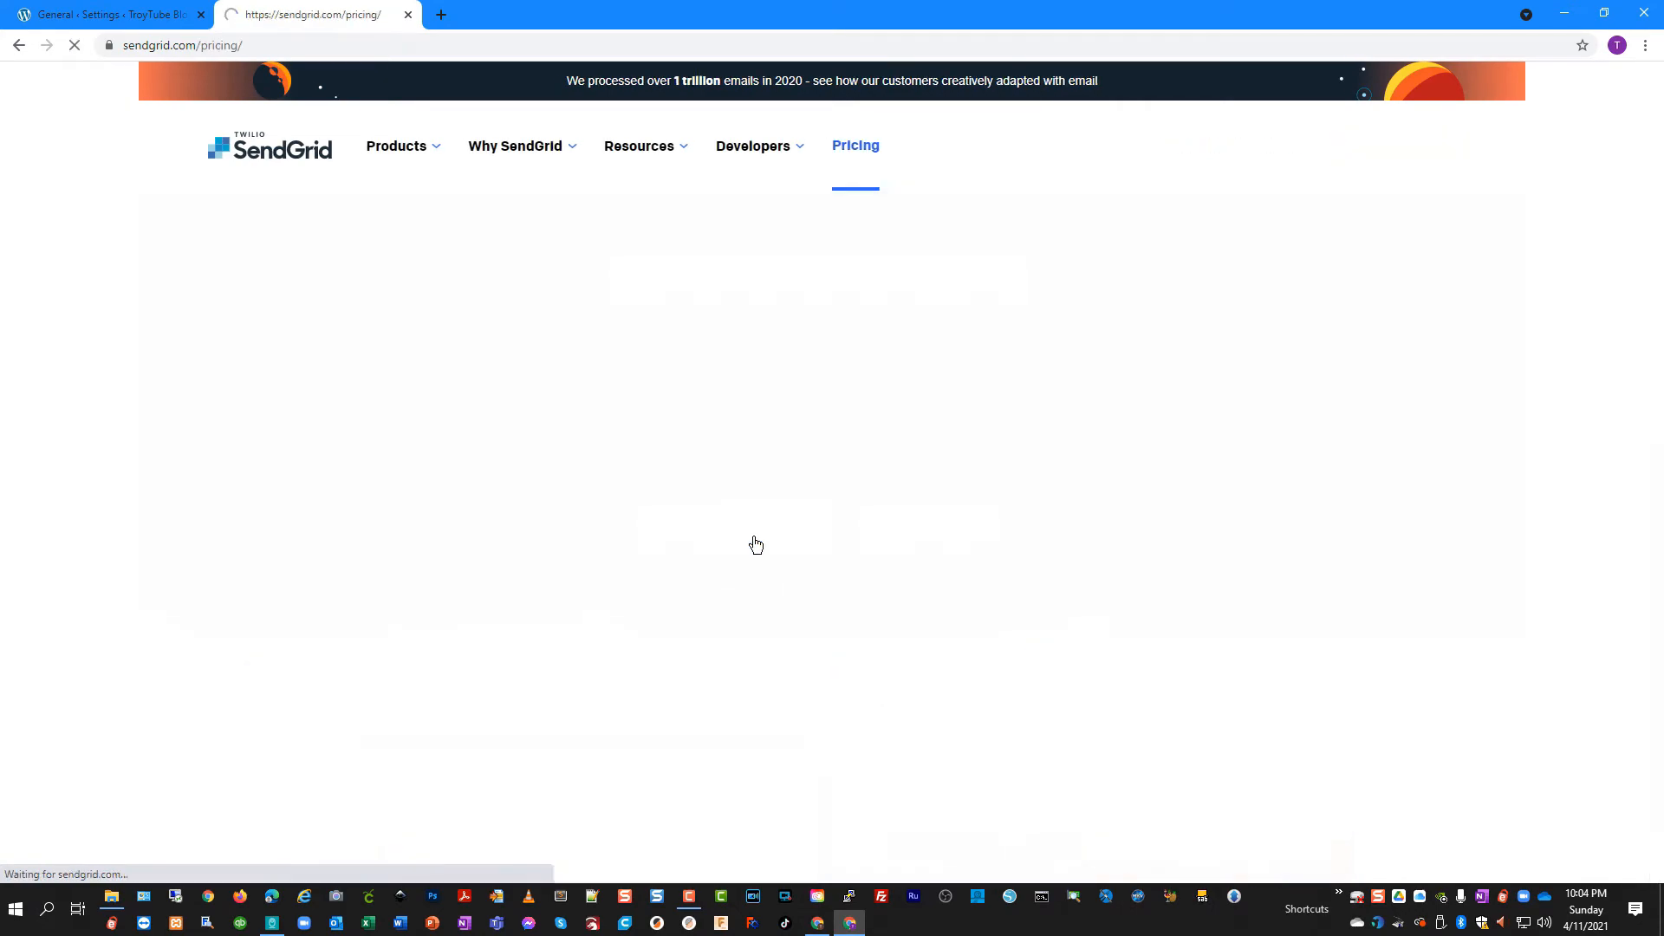
scroll(251, 592, down, 4)
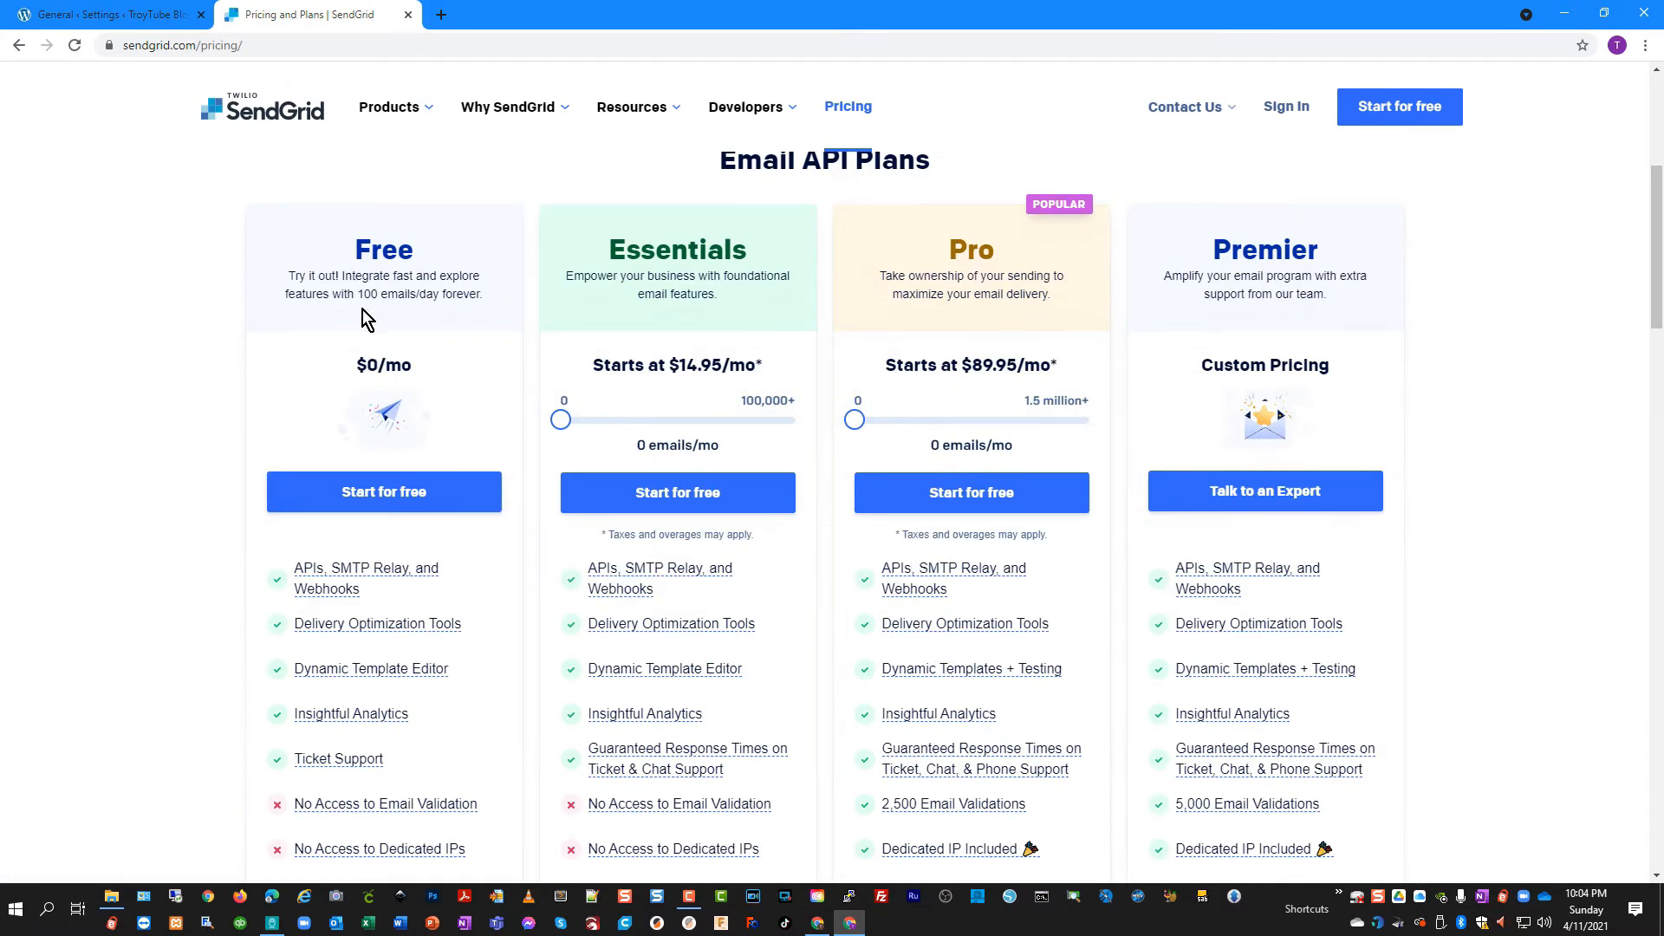
Review the Email API Plans: Free at $0/mo with 100 emails/day, plus Essentials, Pro and Premier
drag(296, 277, 428, 294)
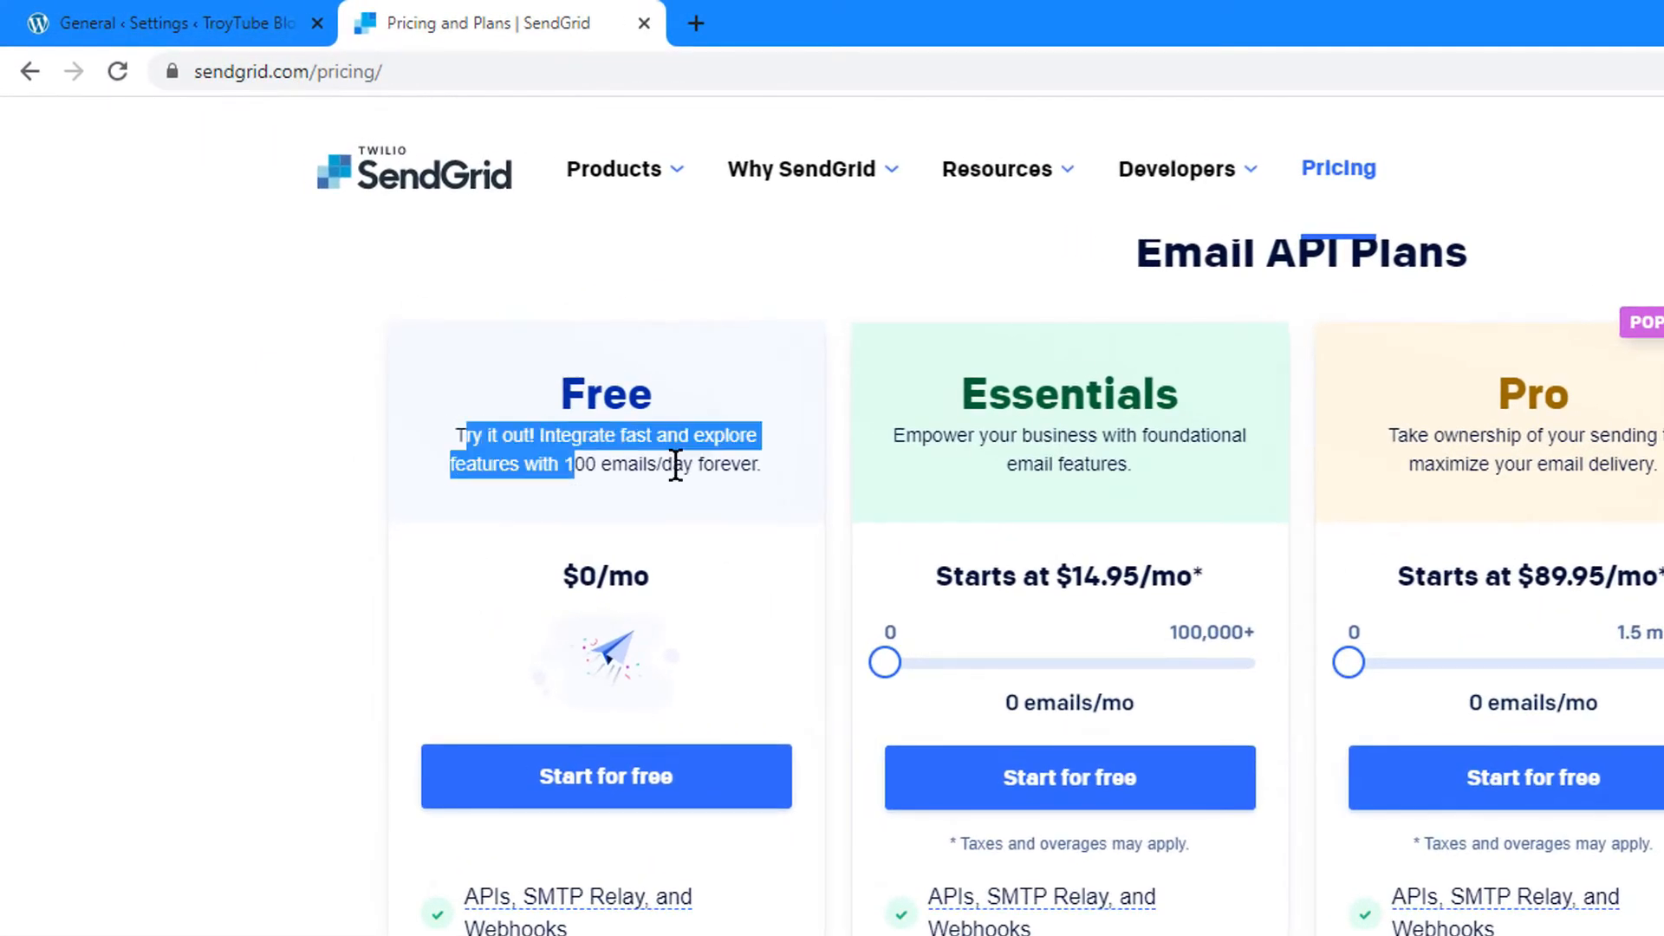
drag(675, 463, 785, 478)
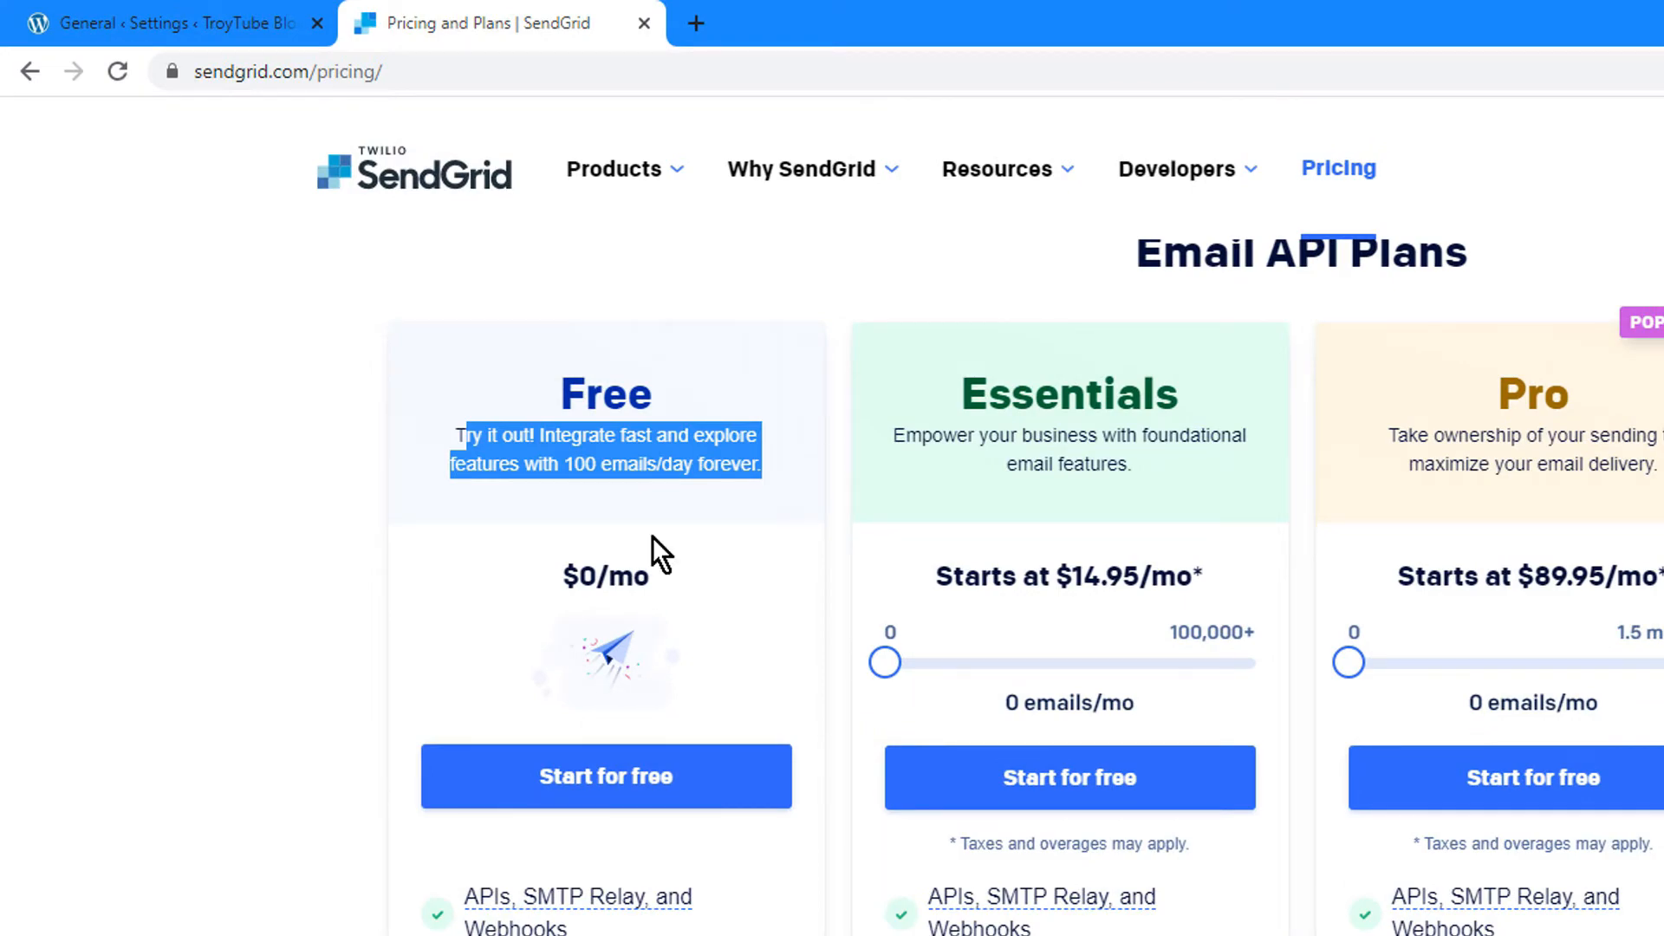
scroll(676, 572, down, 2)
scroll(628, 893, up, 1)
scroll(628, 893, down, 2)
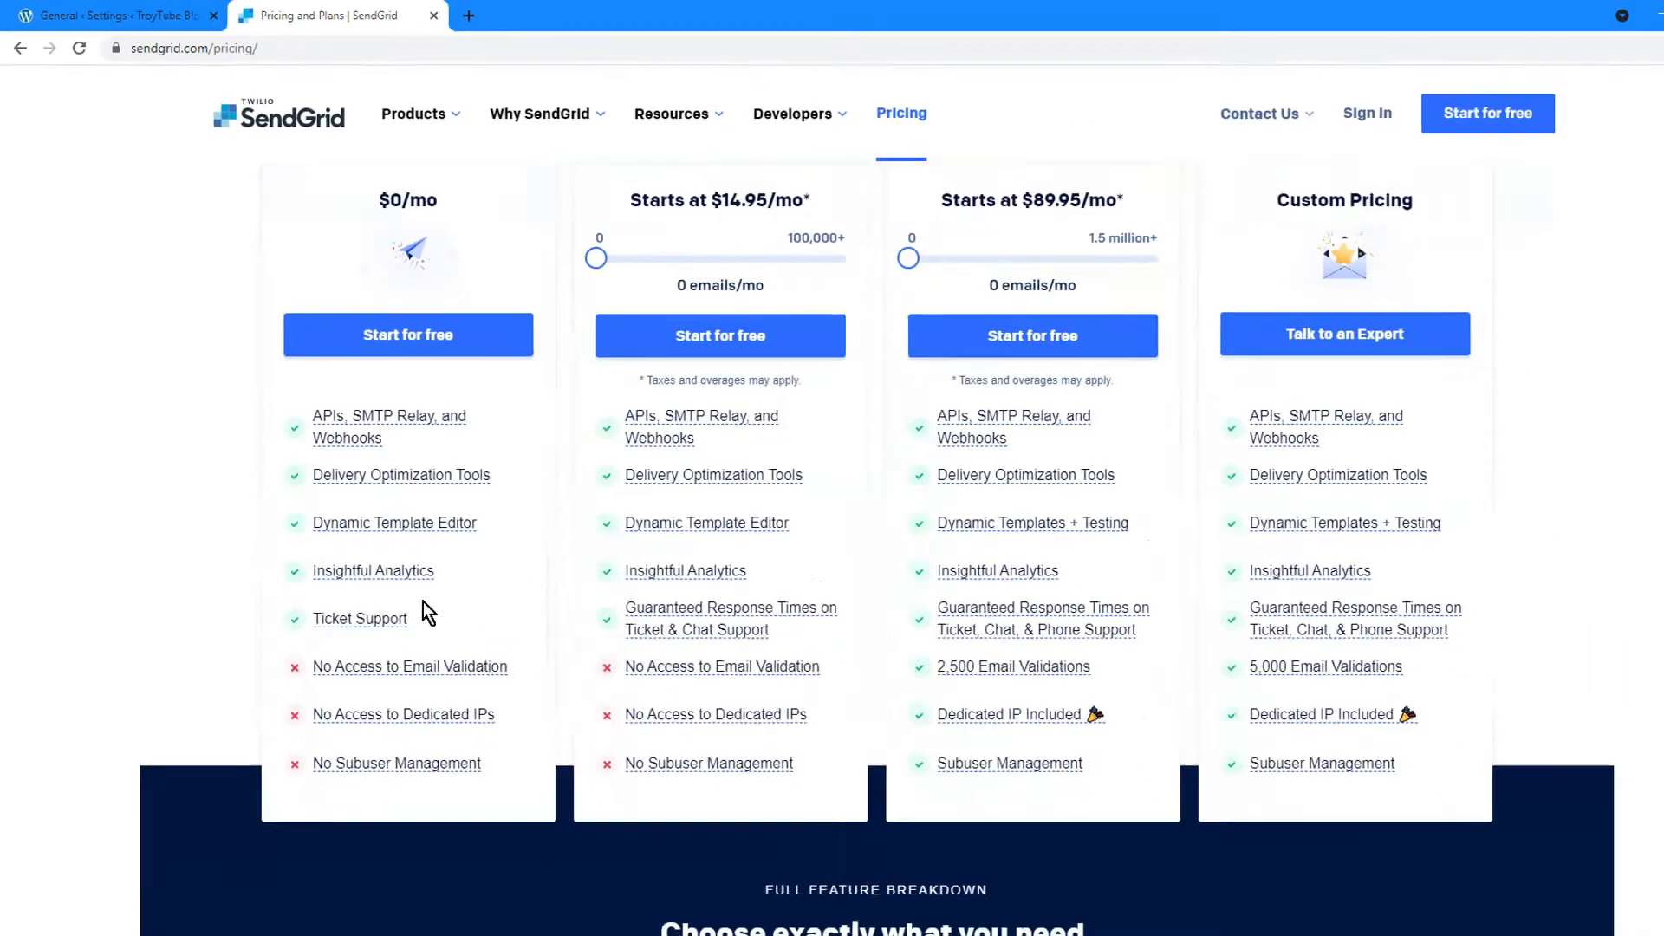
mouse_move(378, 637)
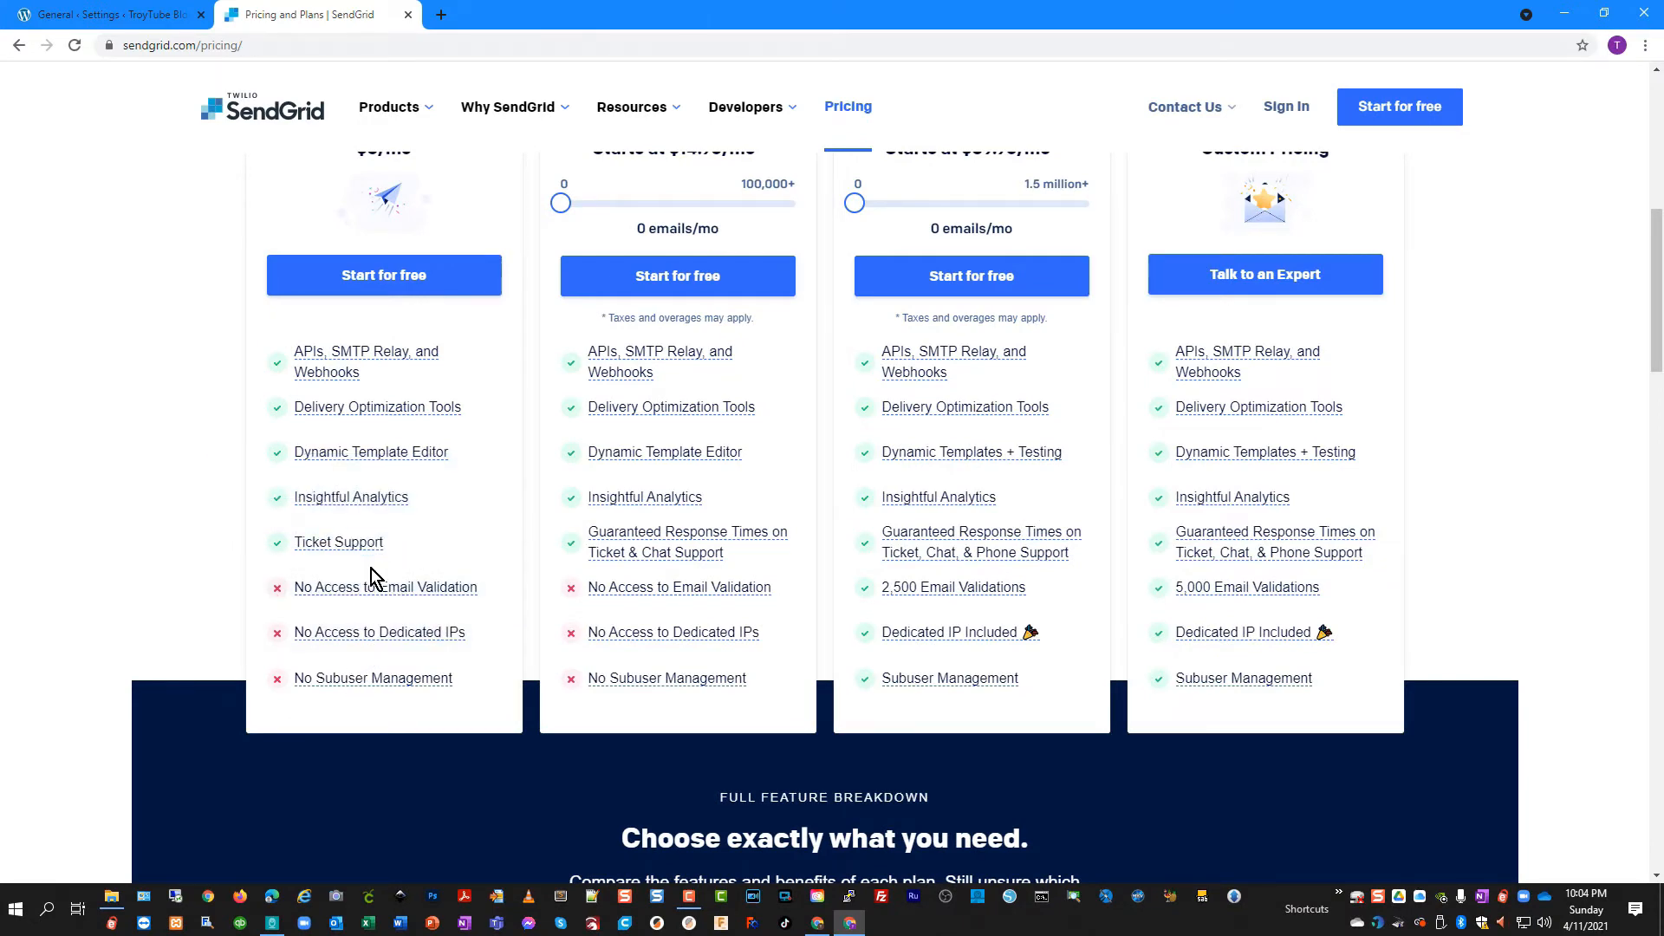
scroll(740, 305, up, 1)
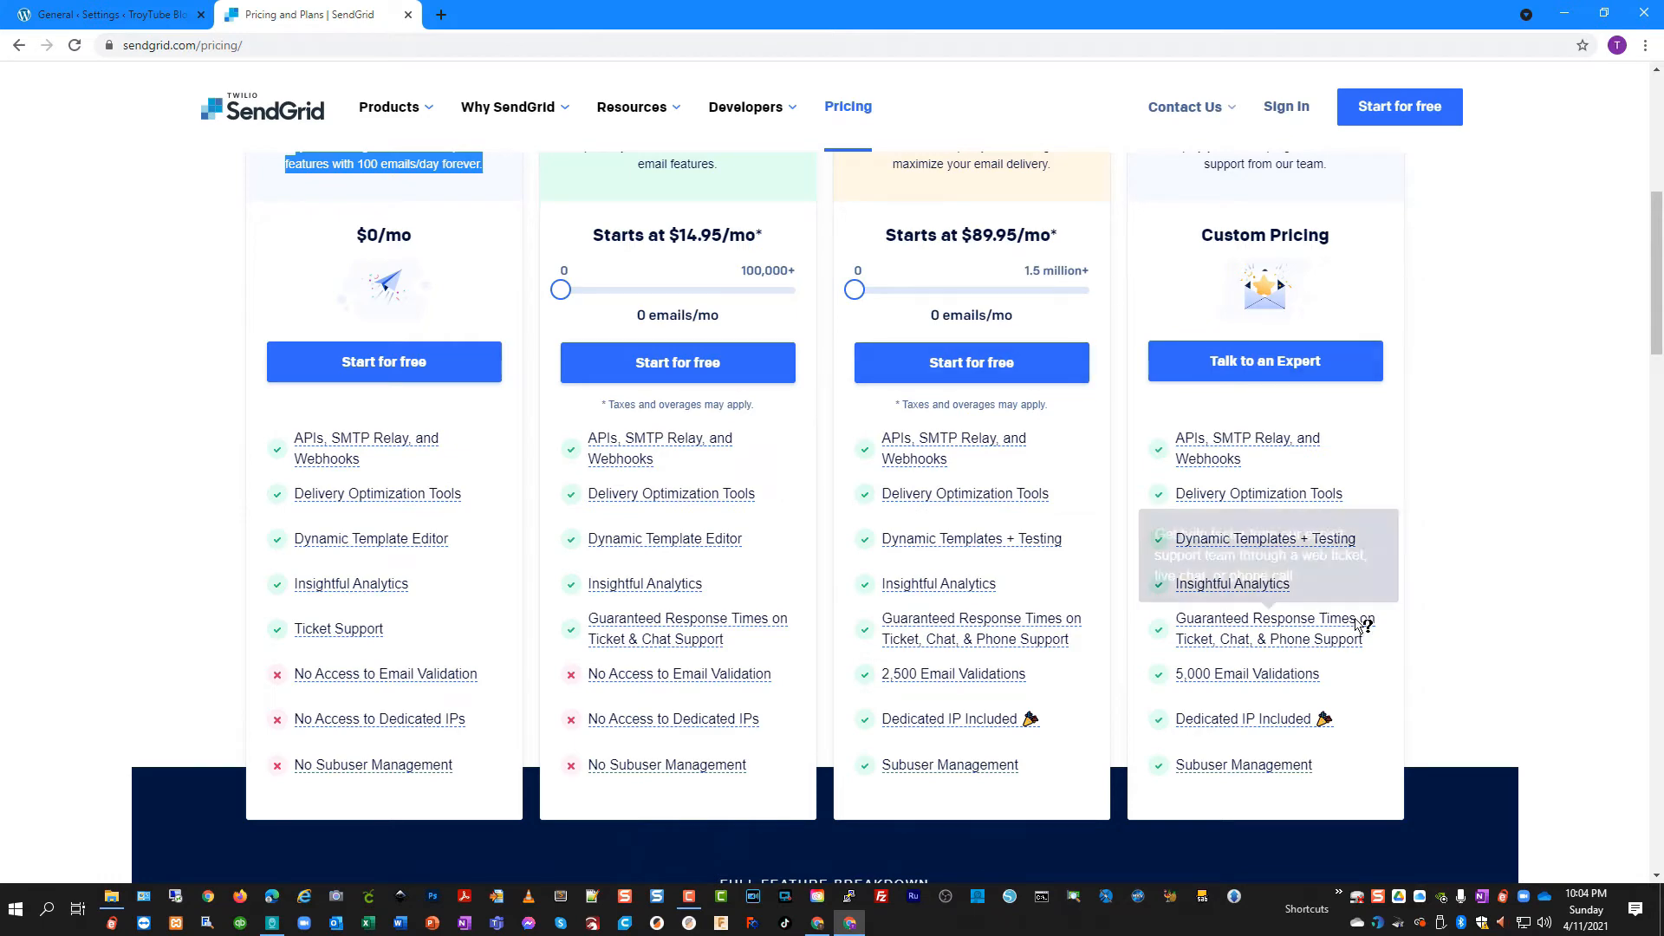
scroll(541, 565, up, 3)
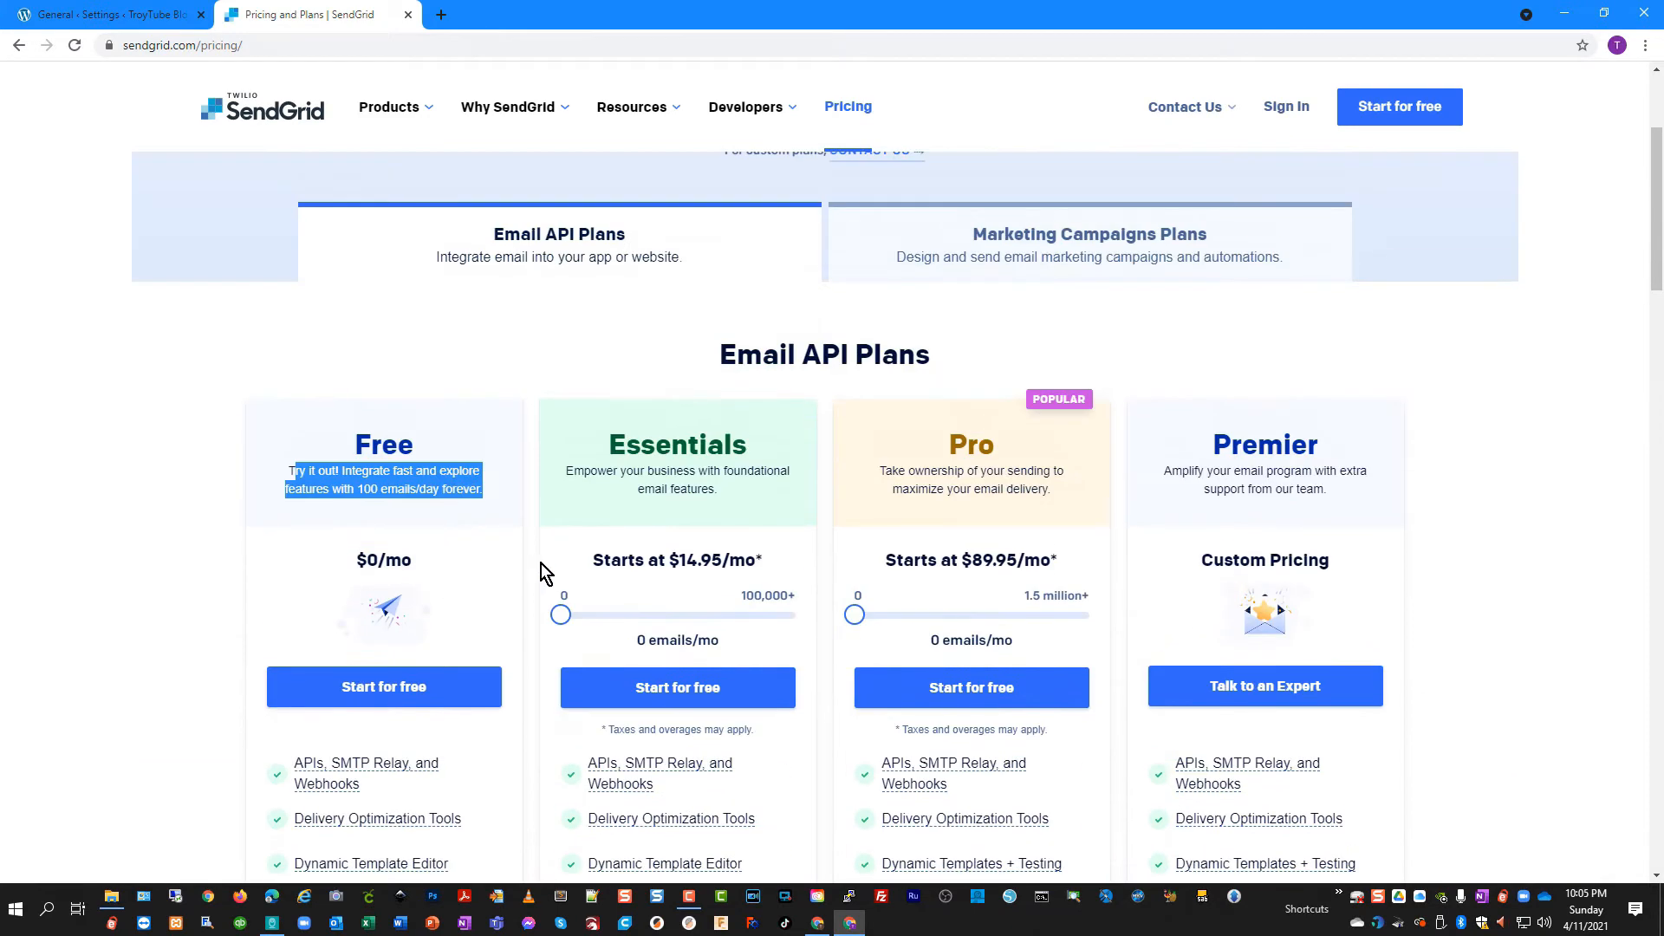
click(325, 535)
scroll(212, 544, down, 1)
scroll(211, 544, up, 1)
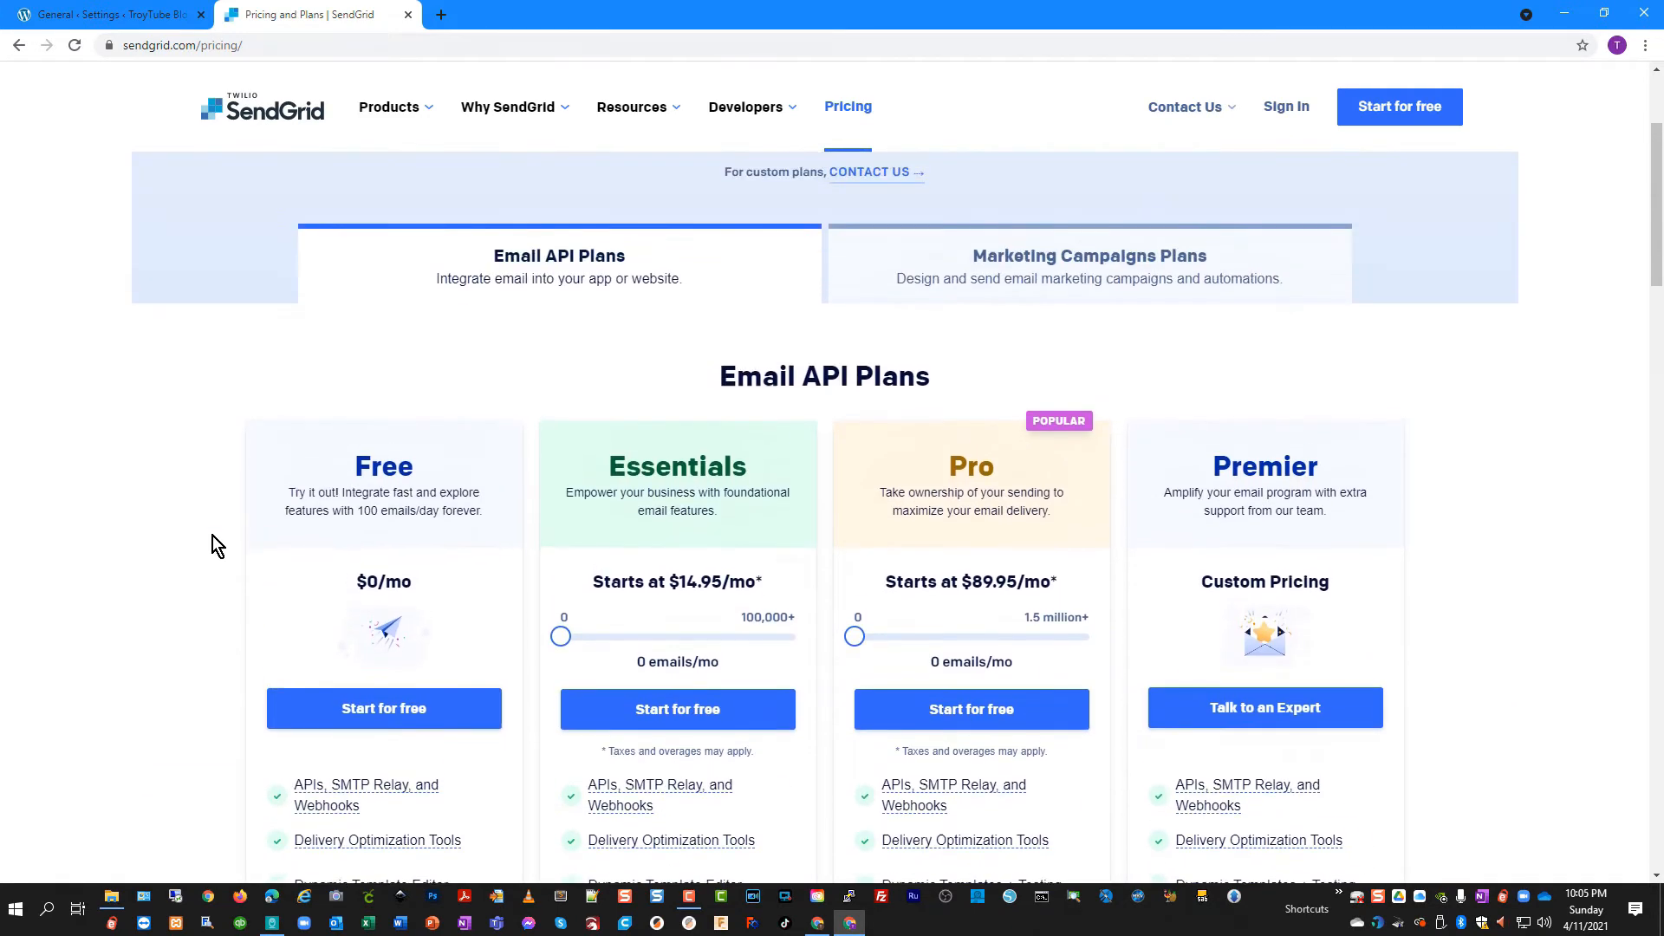
Sign up for the Free plan, entering your first and last name and company 484 Brands LLC
click(356, 703)
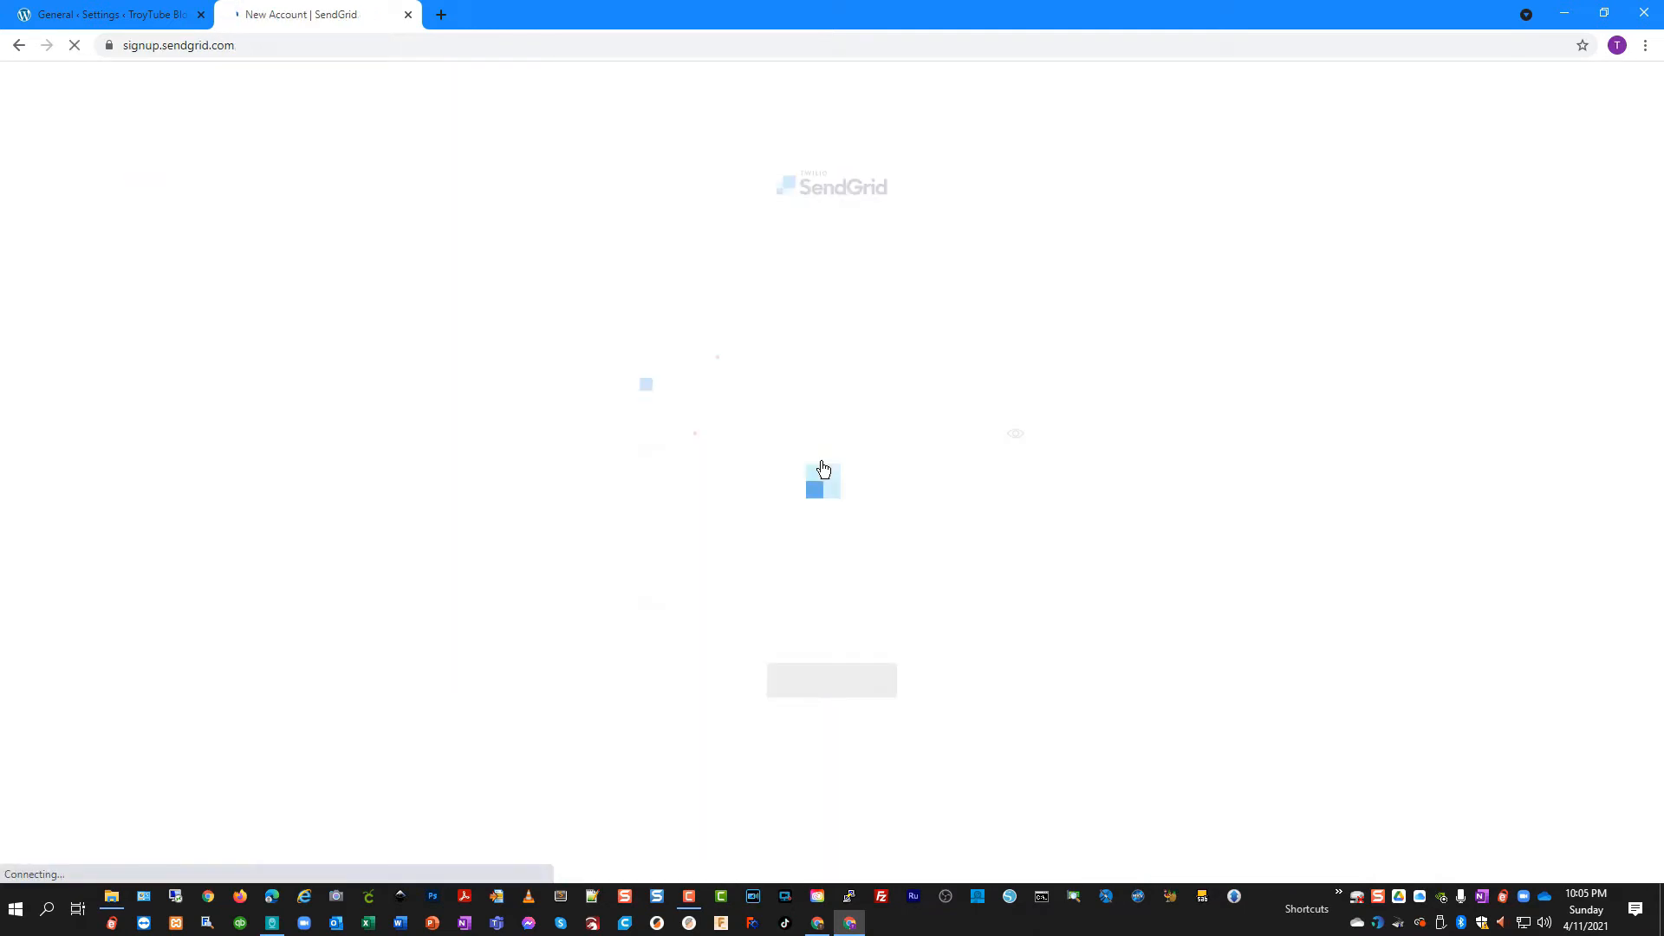
click(512, 346)
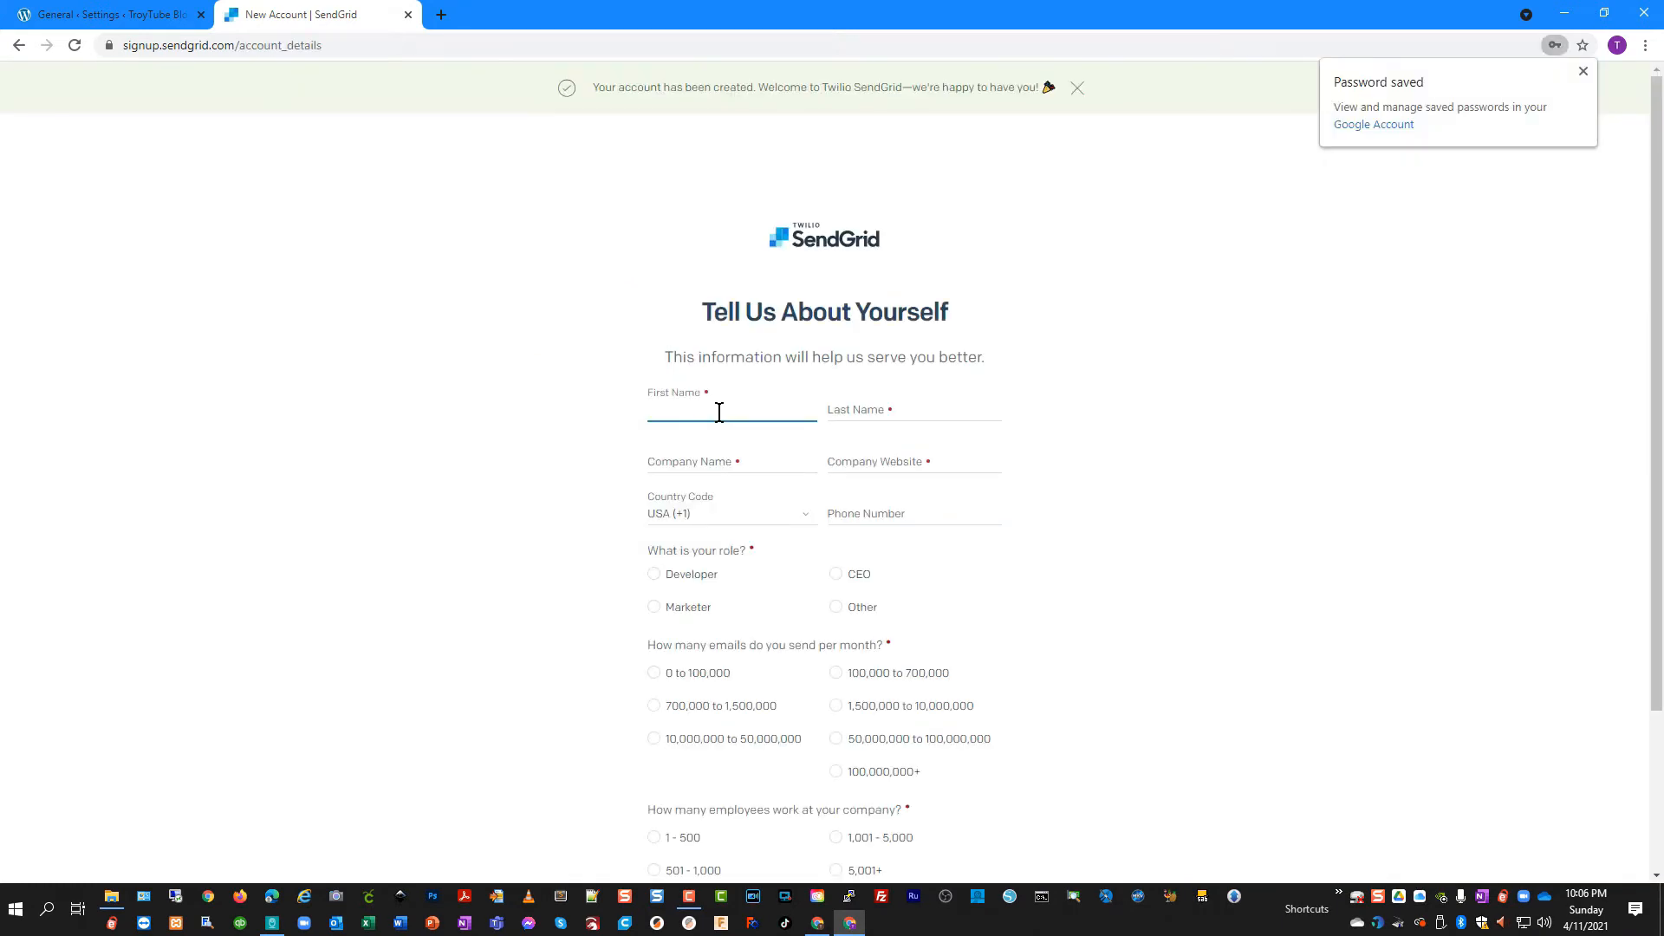
key(Tab)
key(Tab)
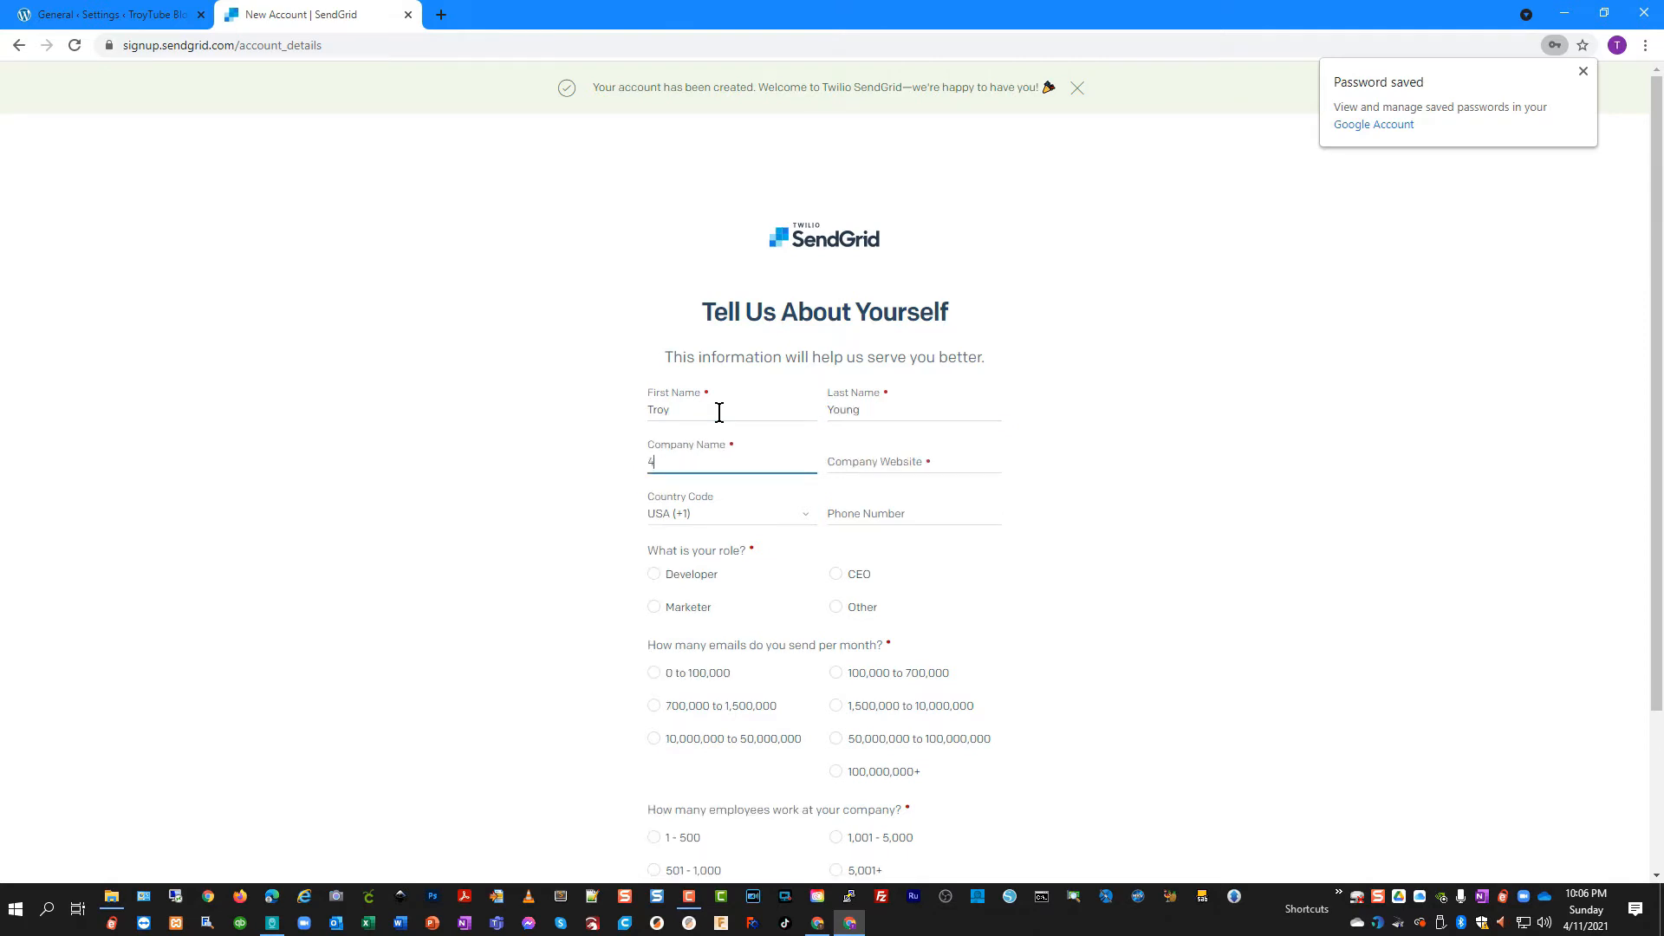
key(Tab)
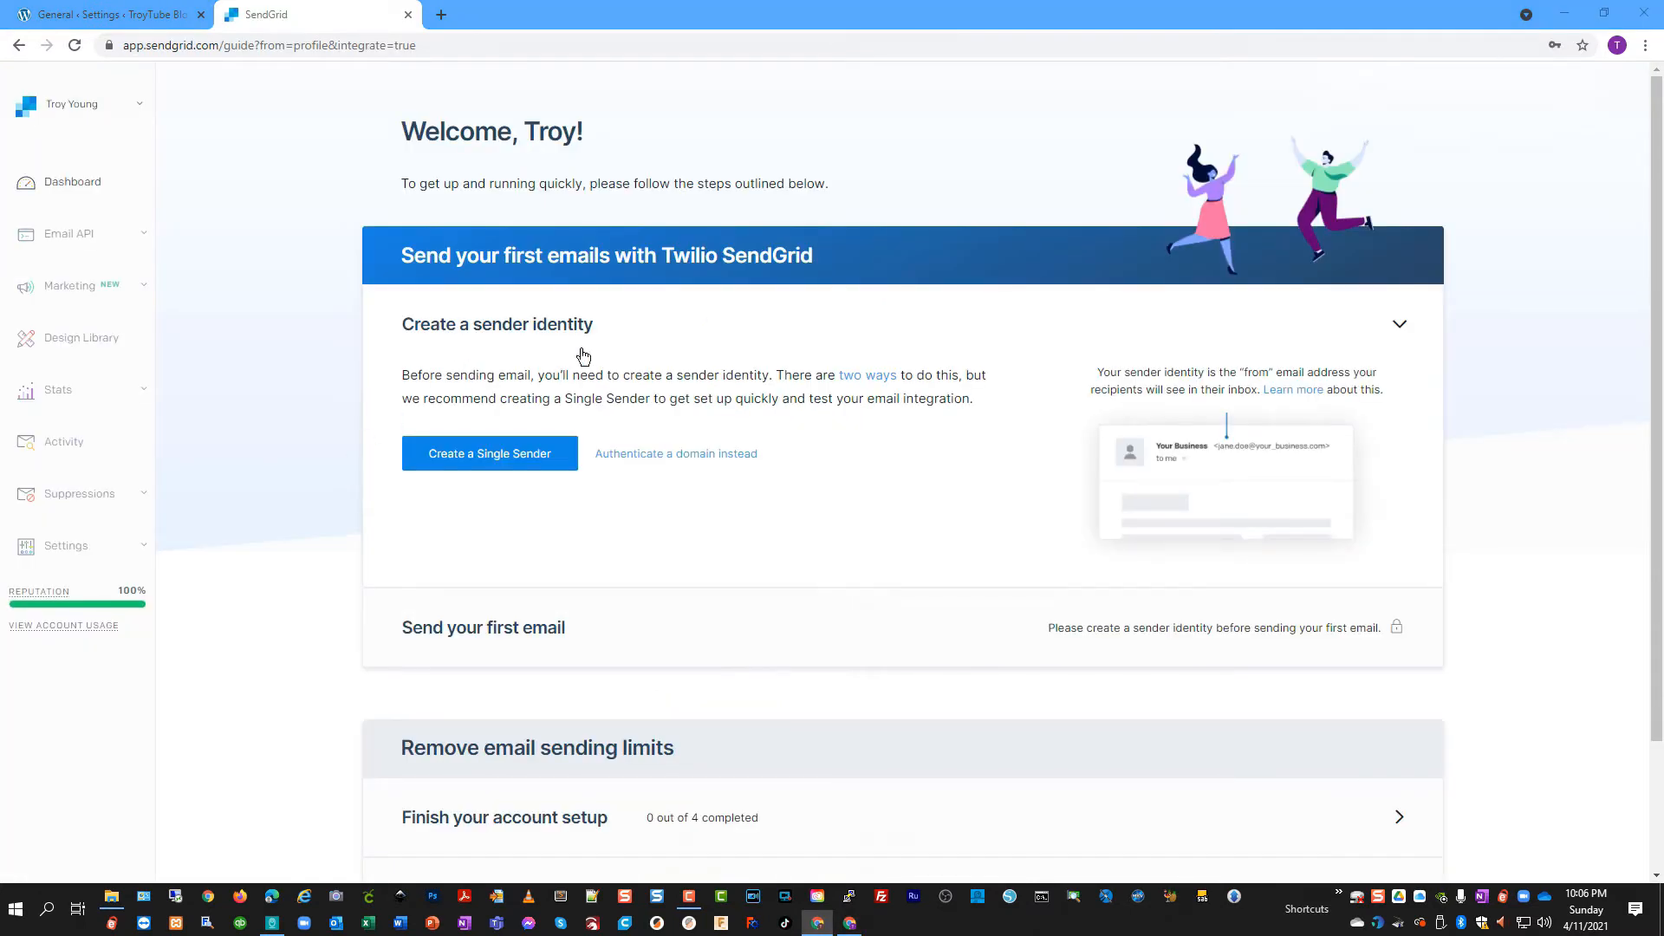
Start a single sender with the sender's nickname and confirm the account email from SendGrid's welcome email
click(507, 462)
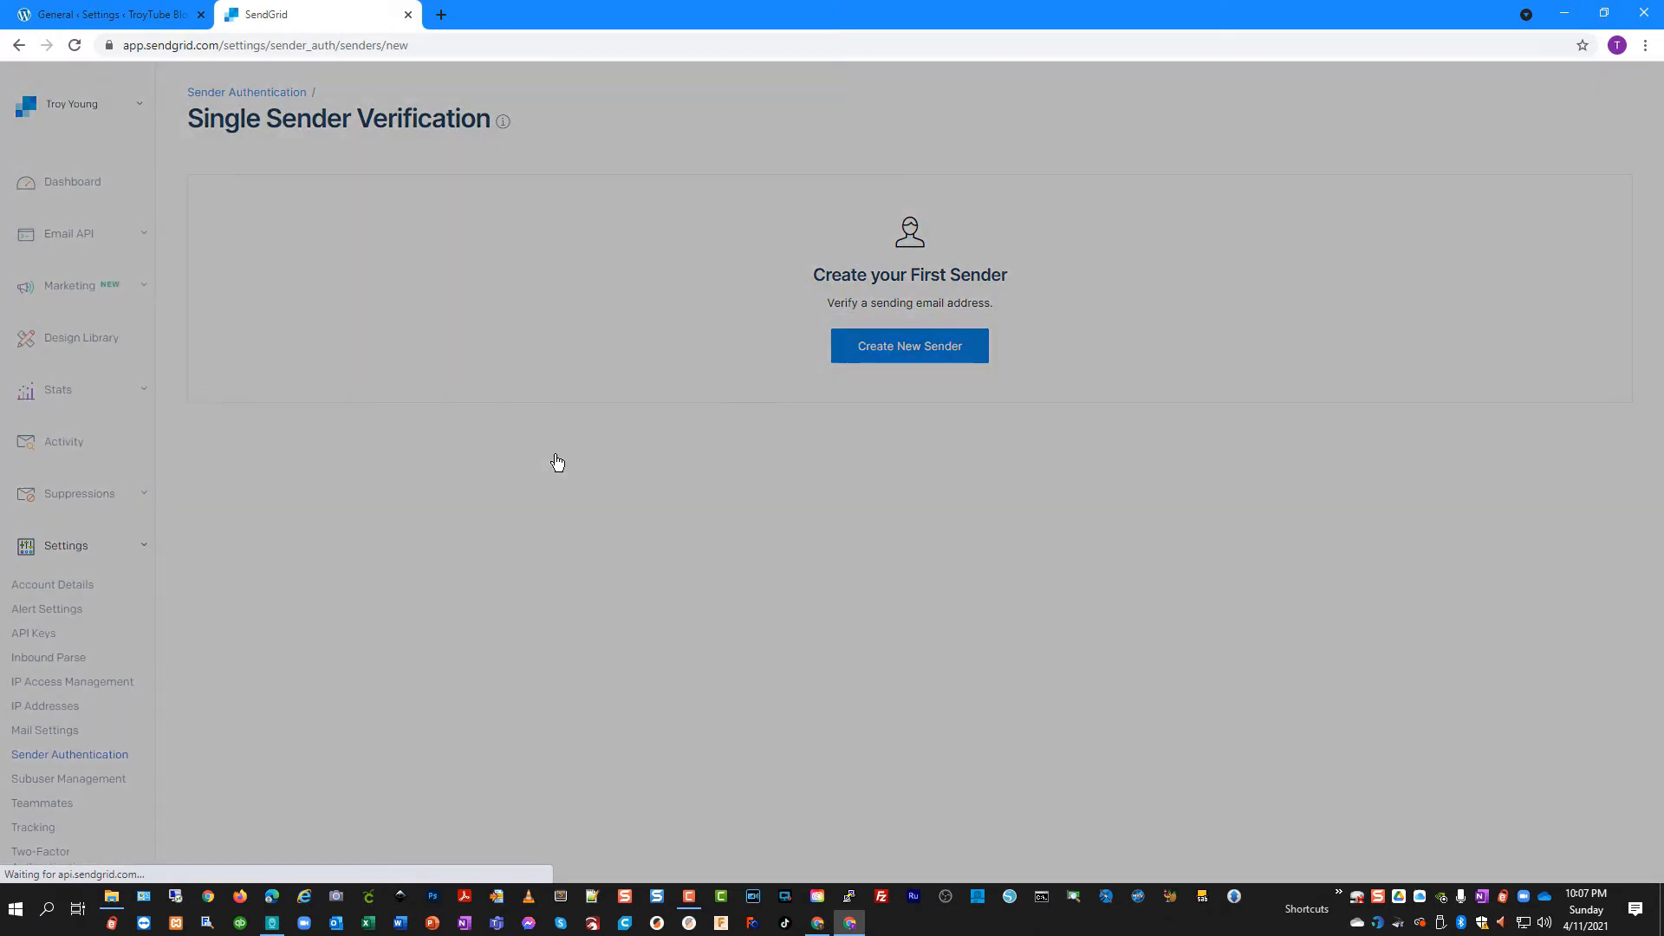
key(Tab)
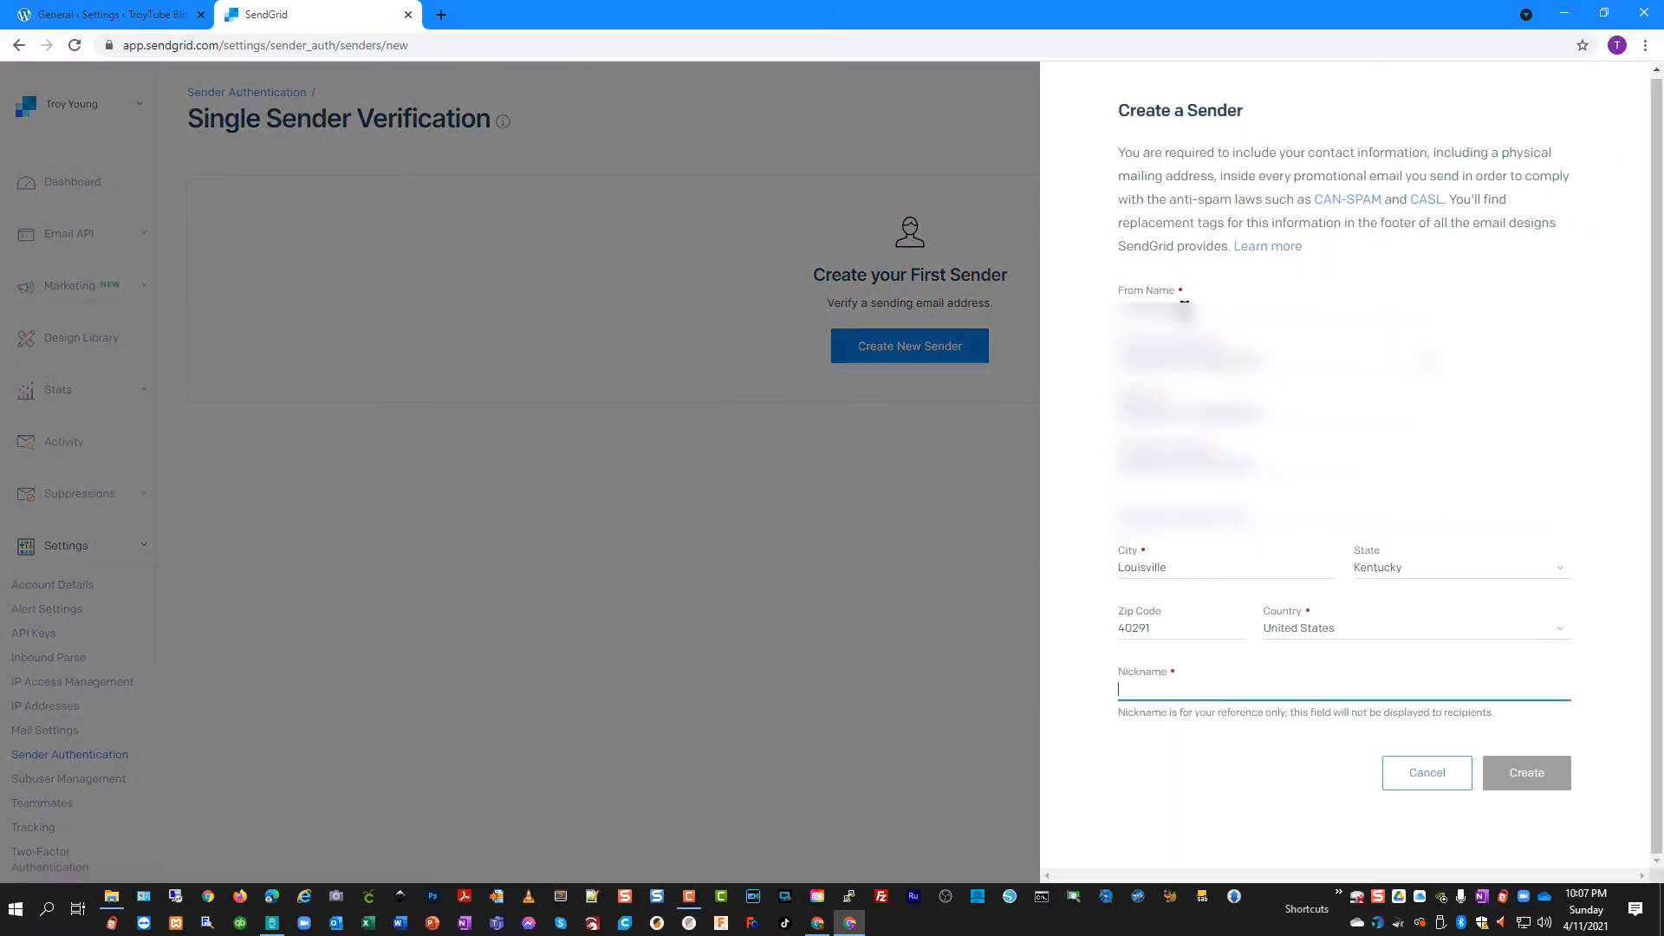
text(Troy)
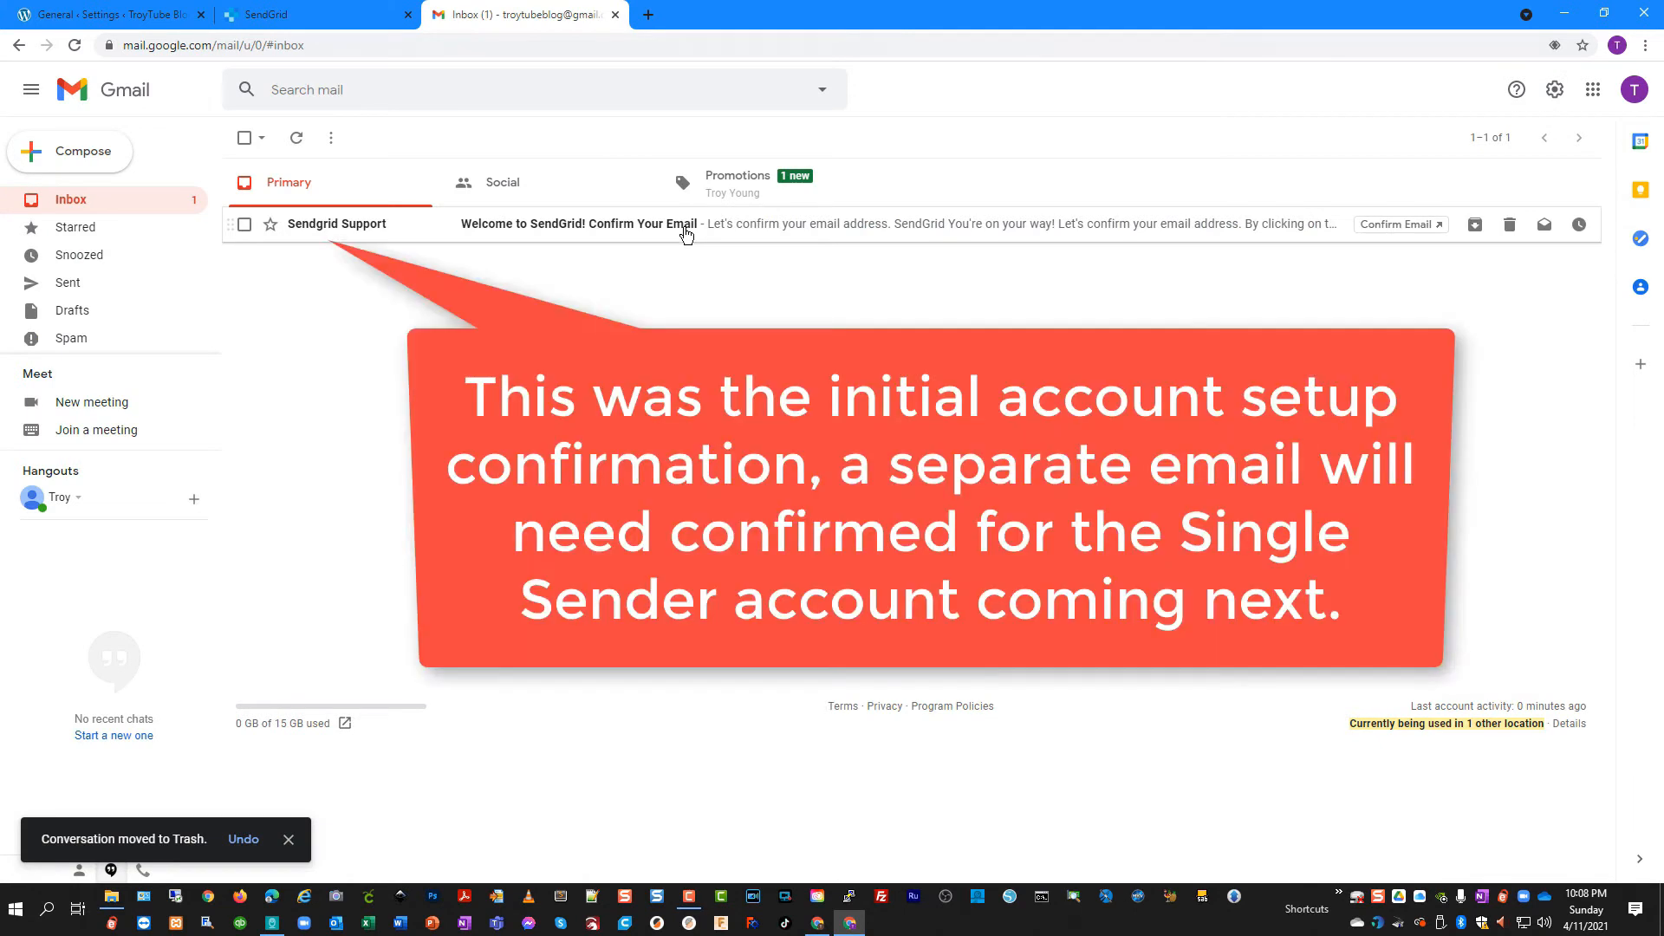
click(679, 227)
click(935, 502)
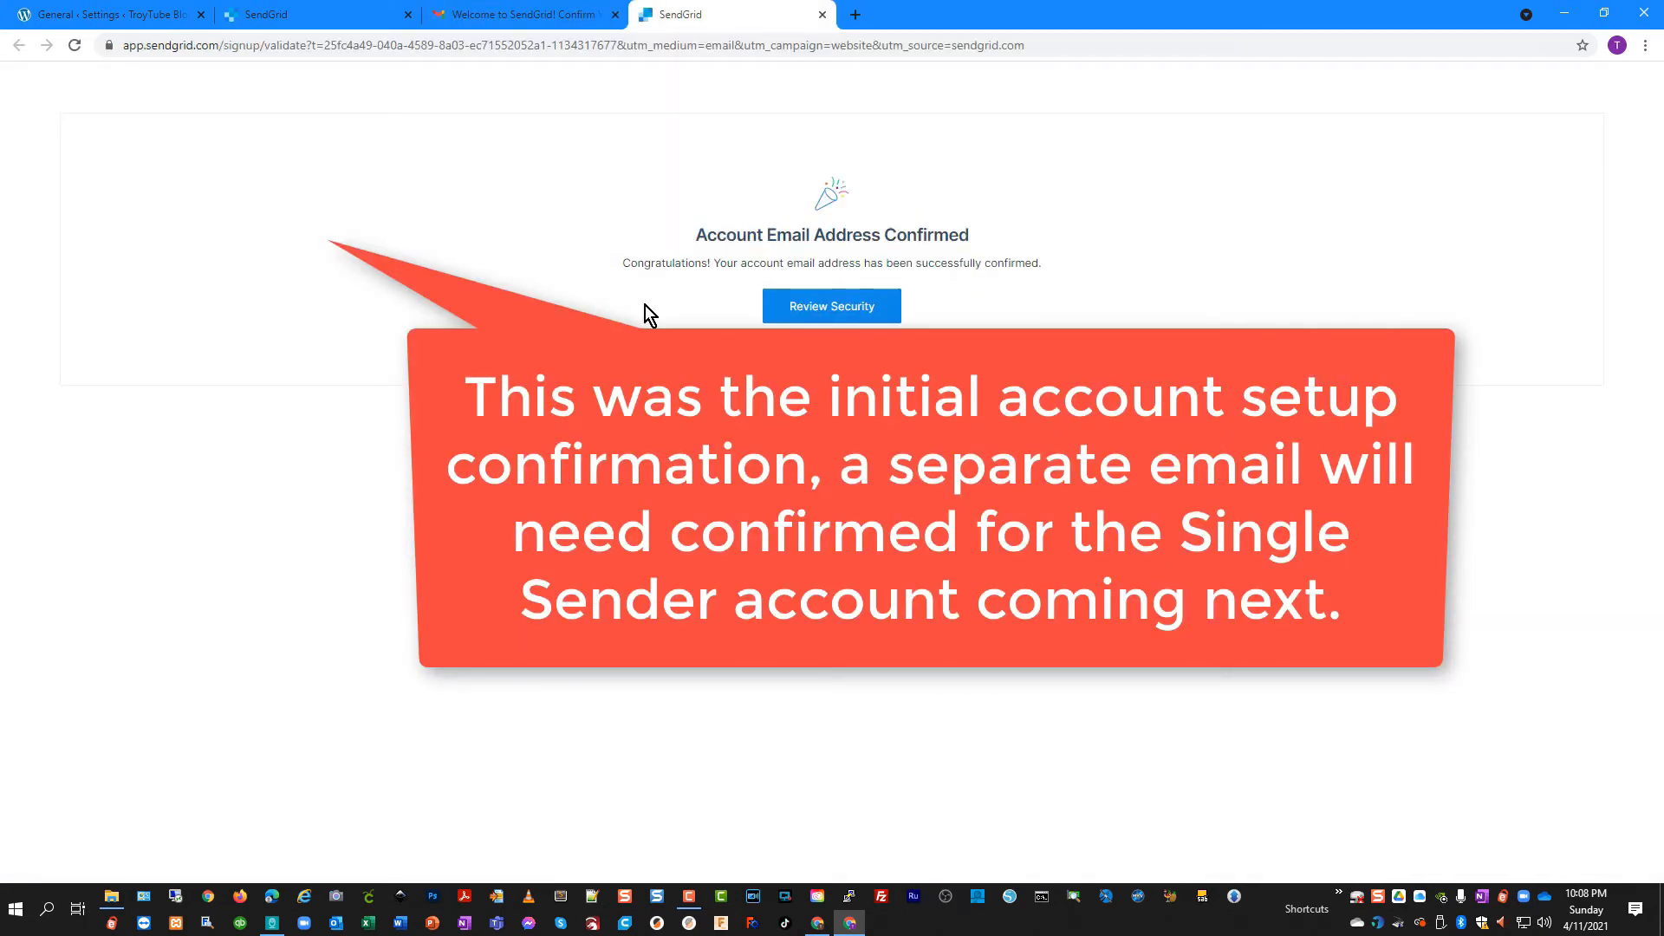
click(823, 15)
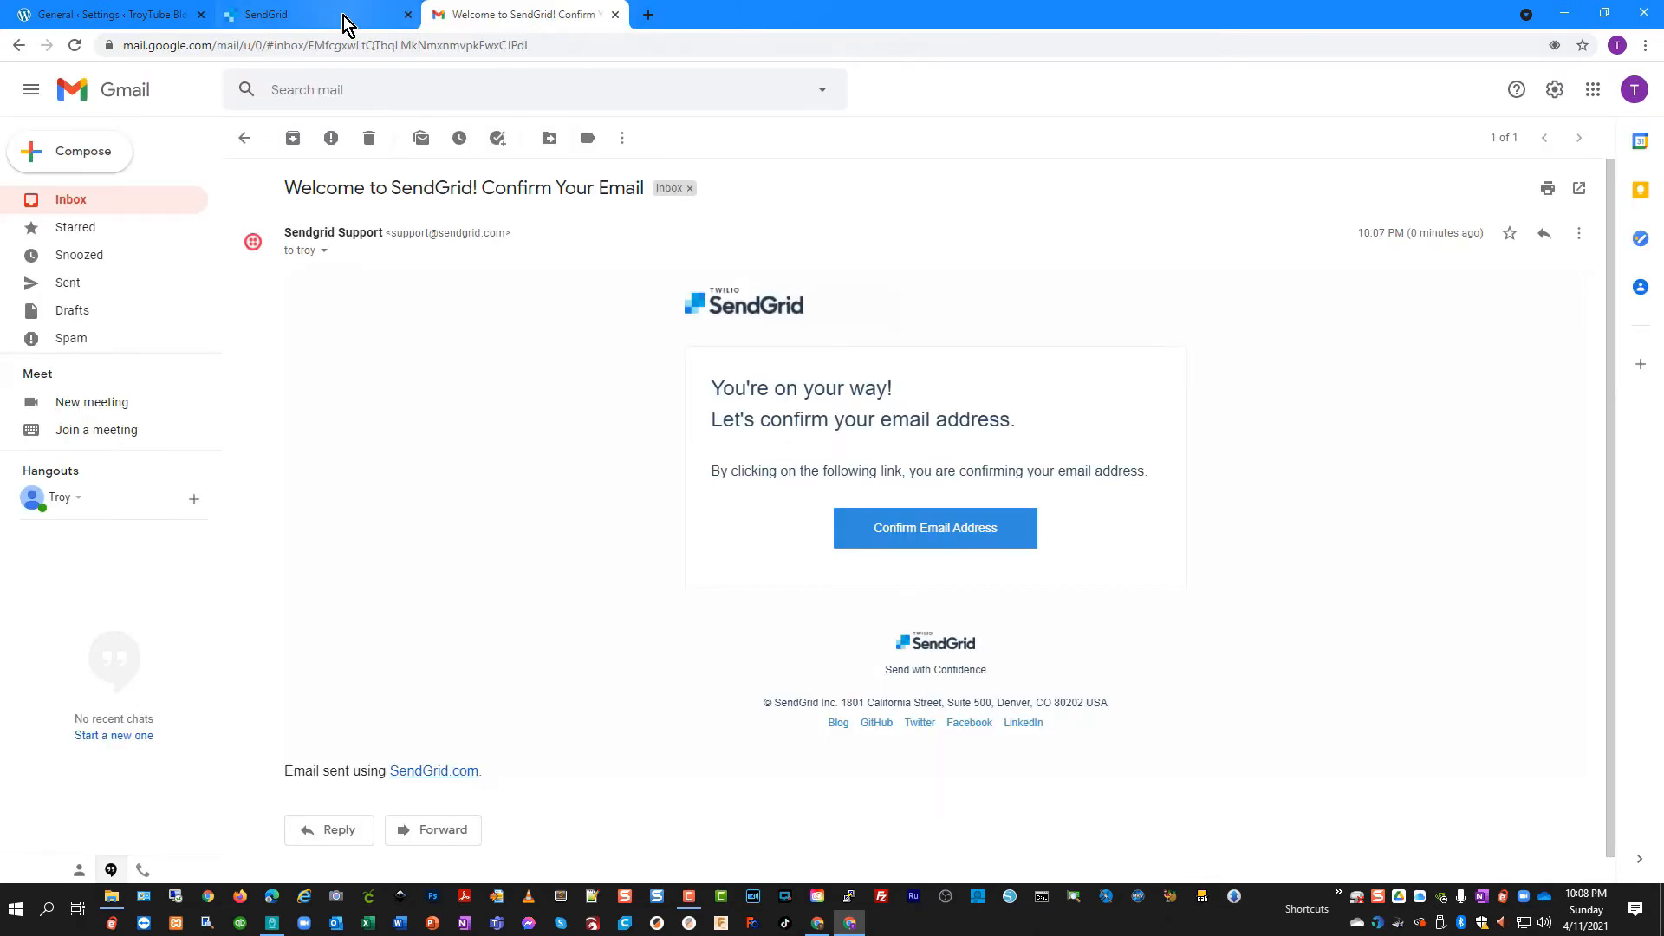
click(334, 16)
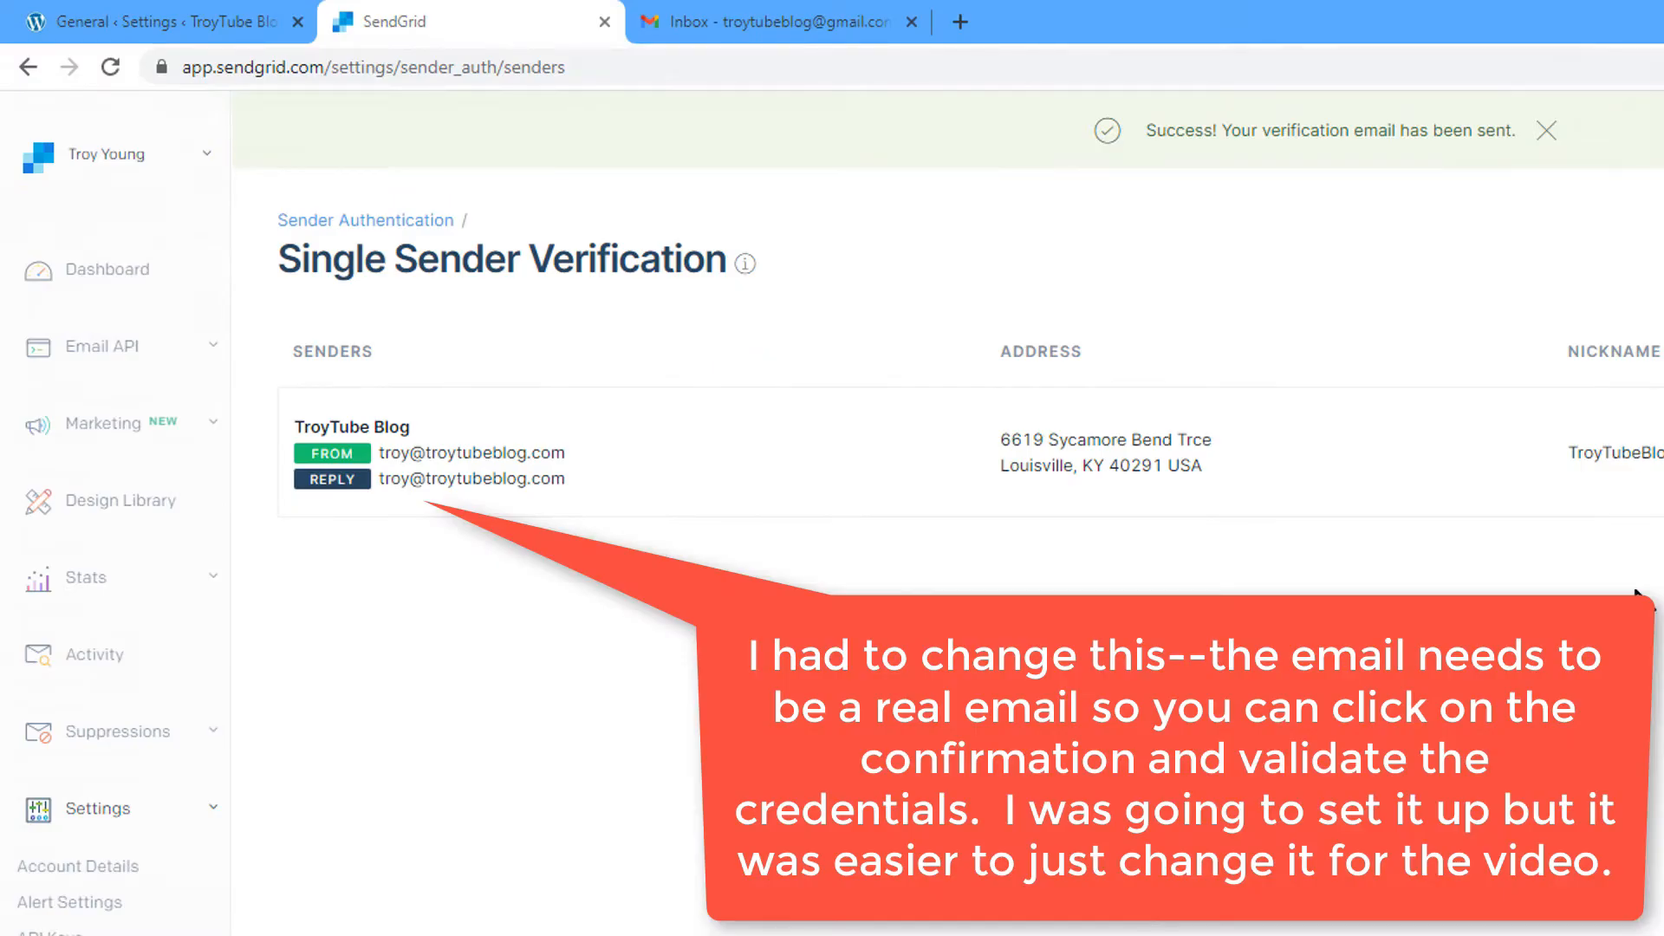
Verify the TroyTube Blog sender through the Please Verify Your Single Sender email
click(844, 19)
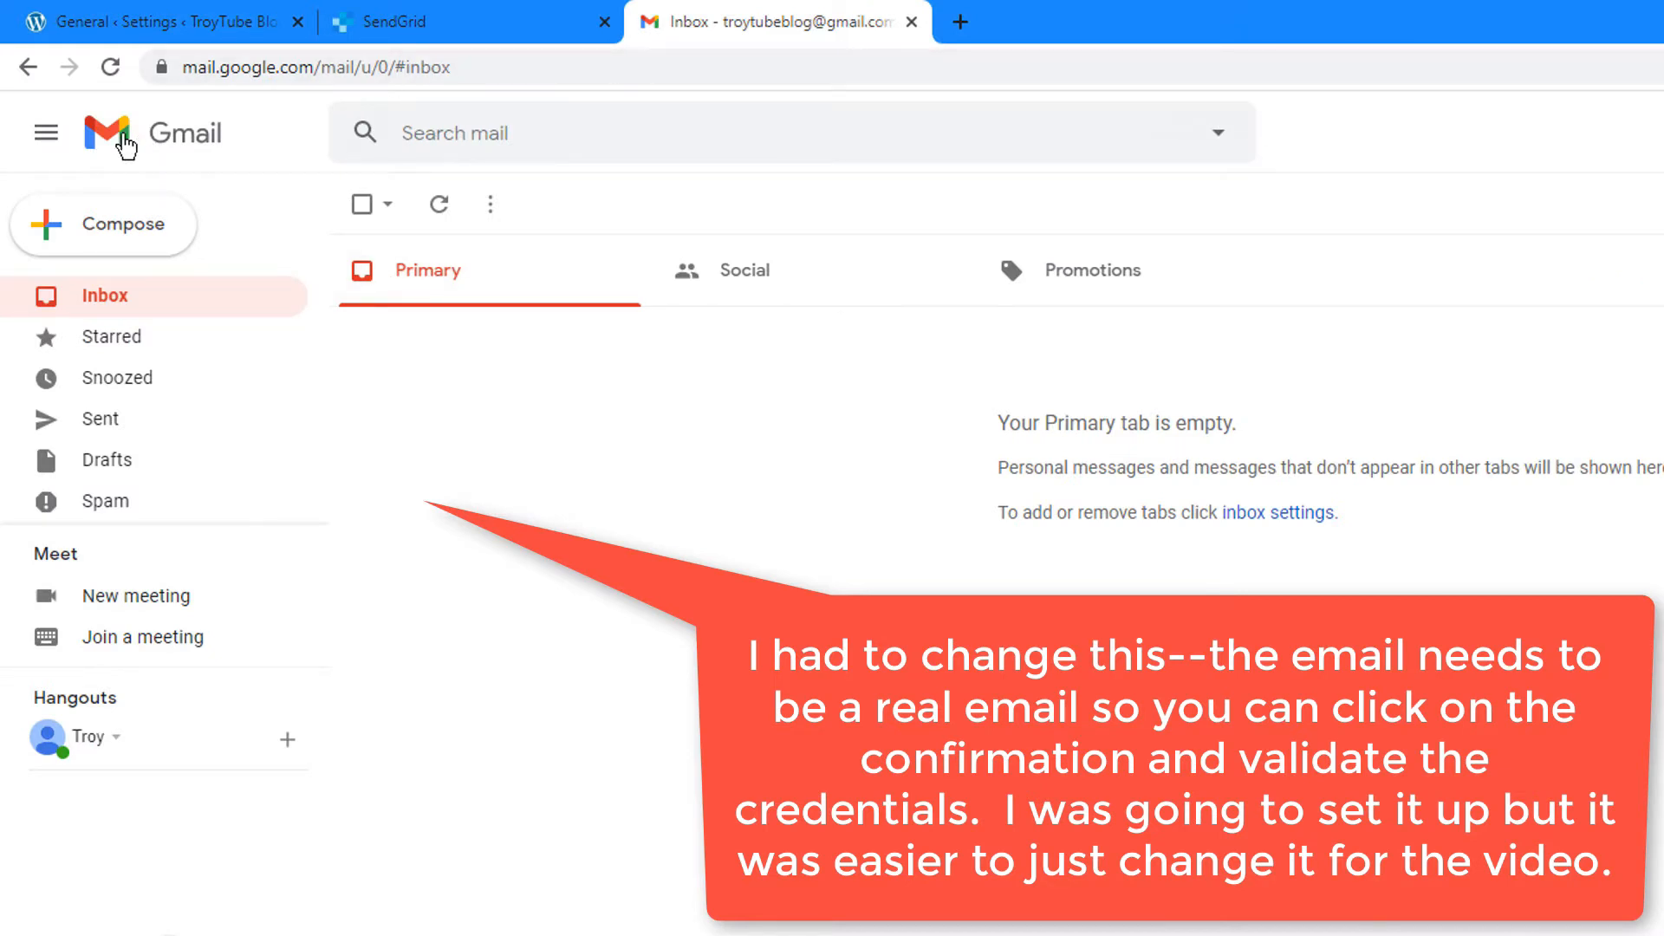
click(505, 22)
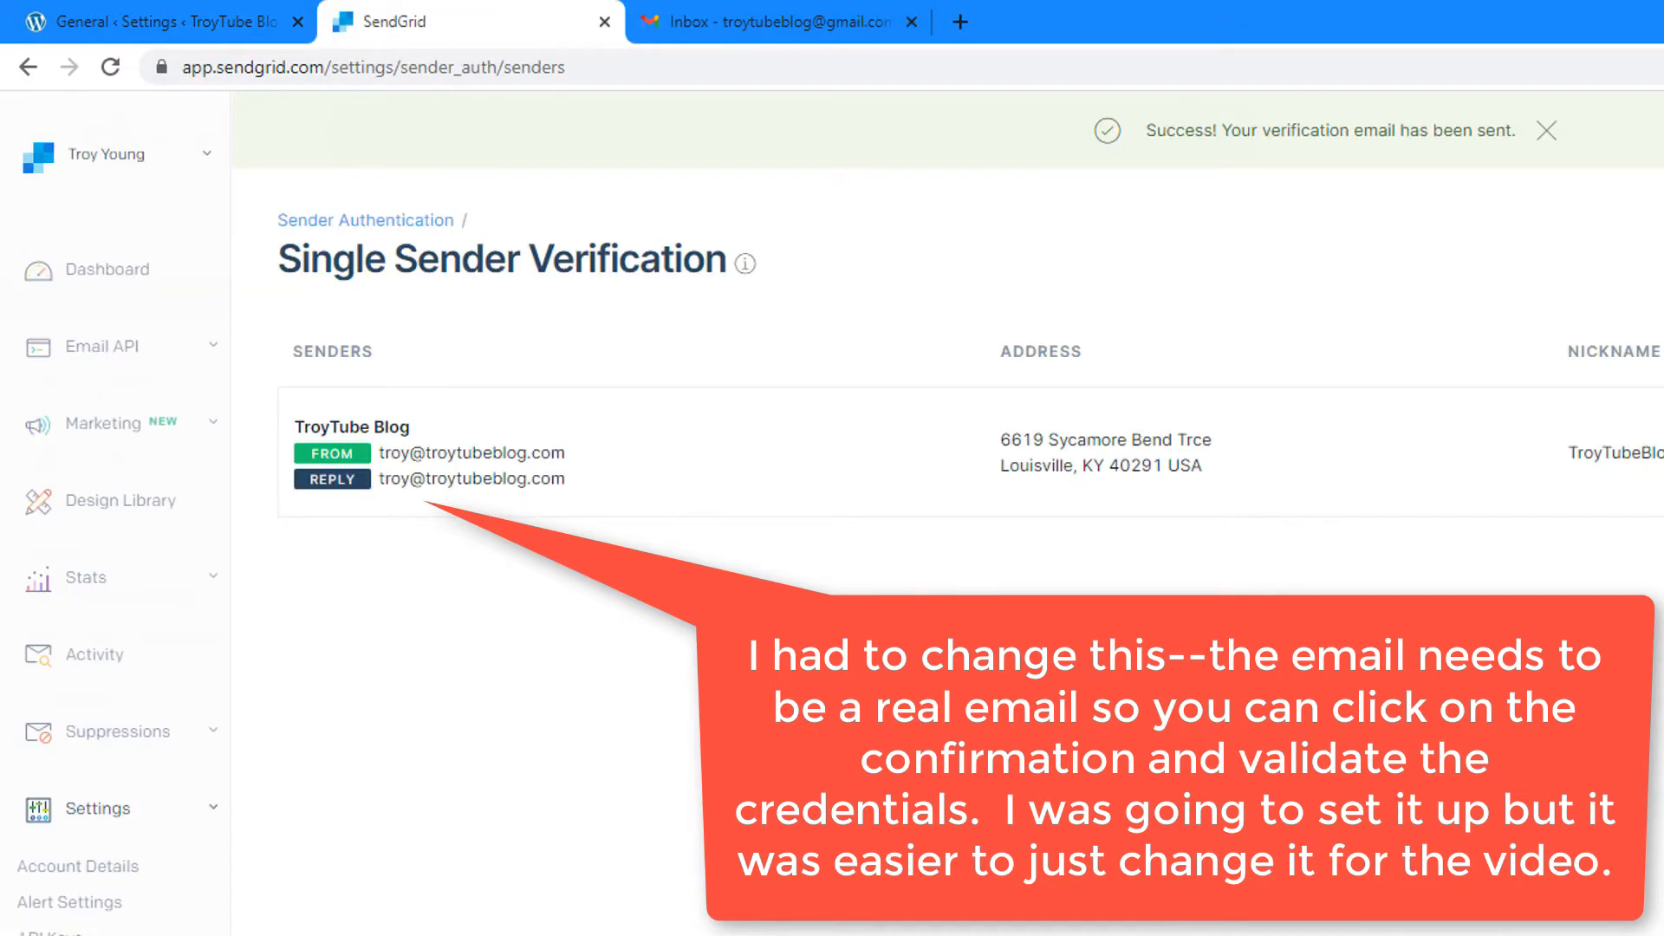
click(1591, 306)
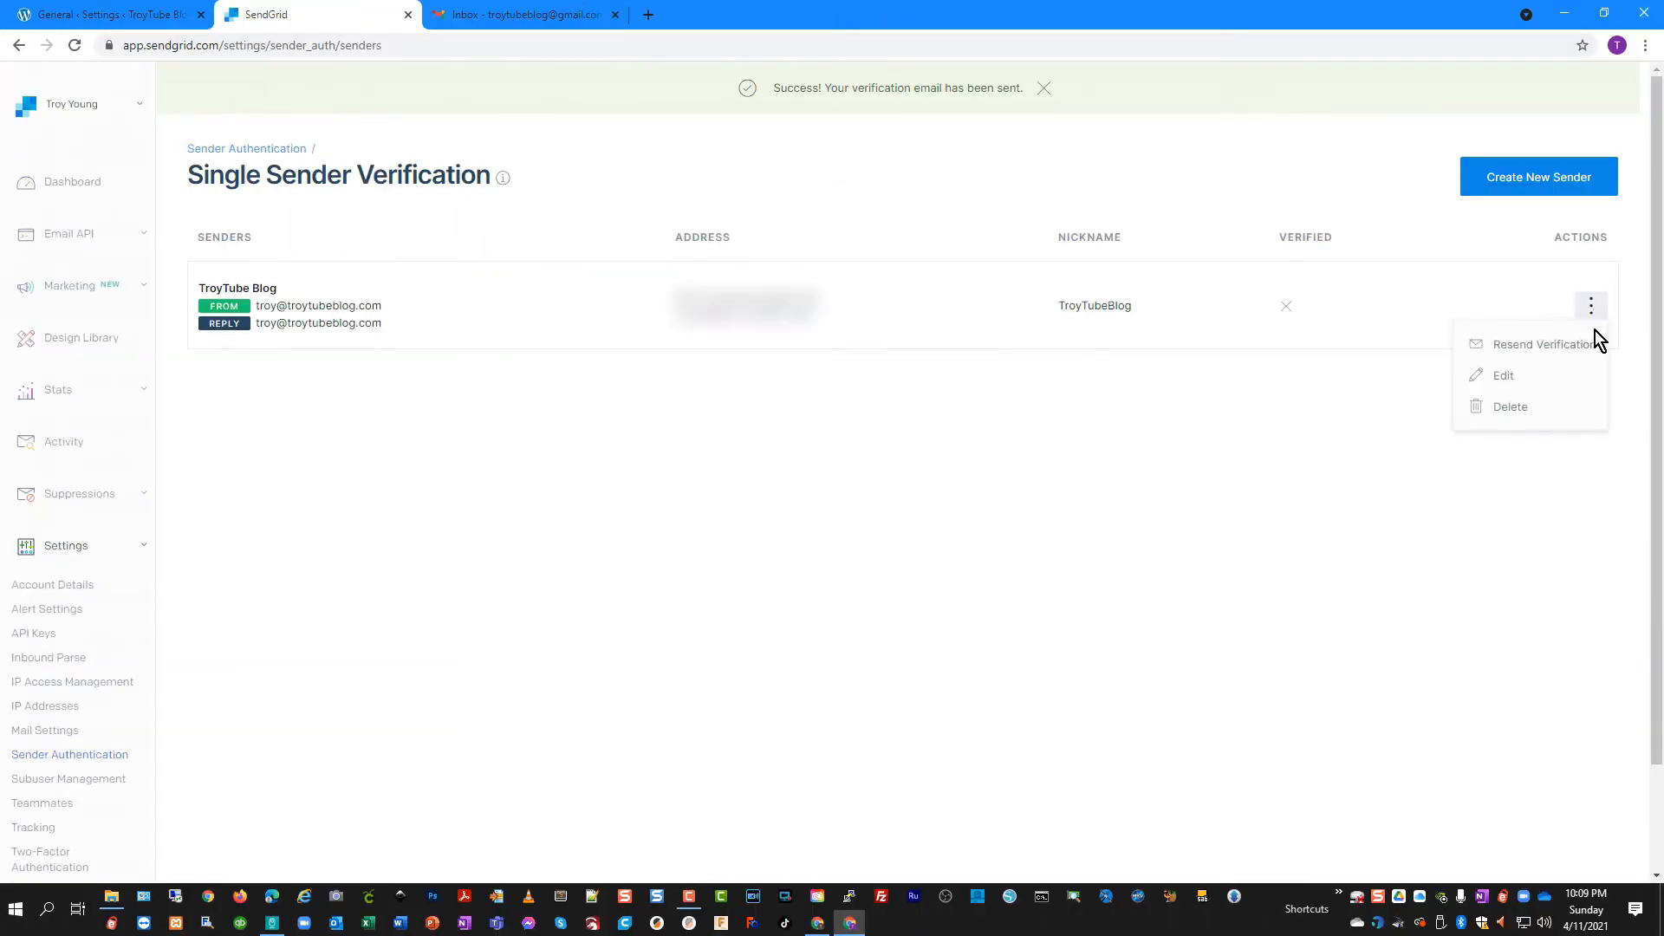
click(1551, 348)
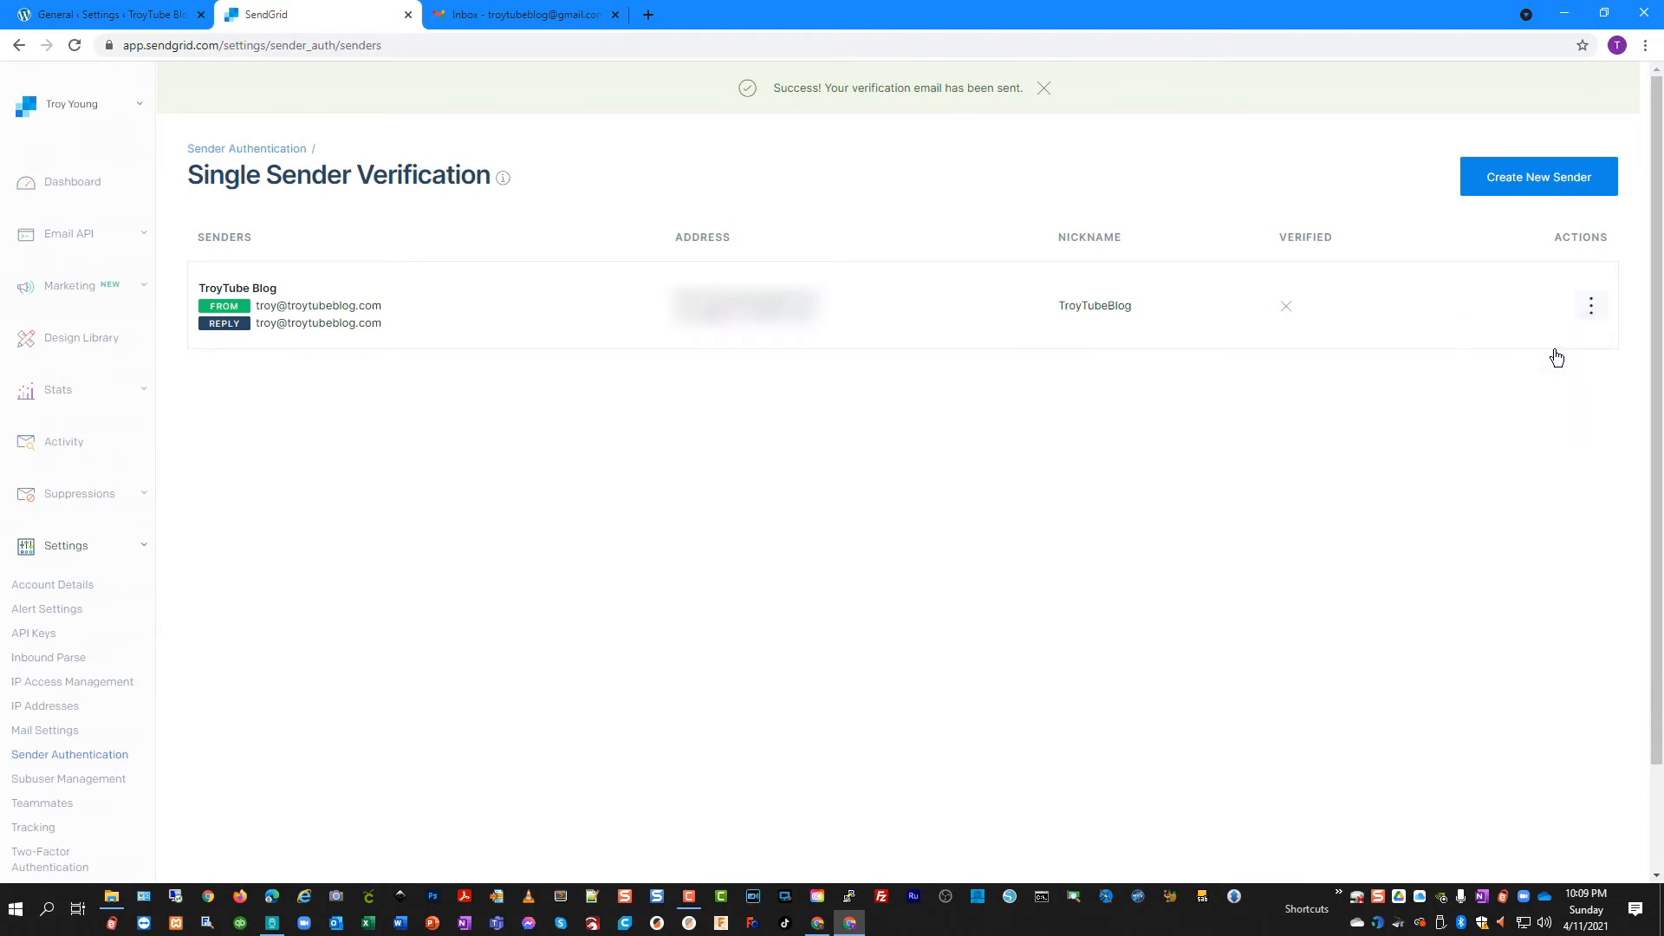
click(537, 16)
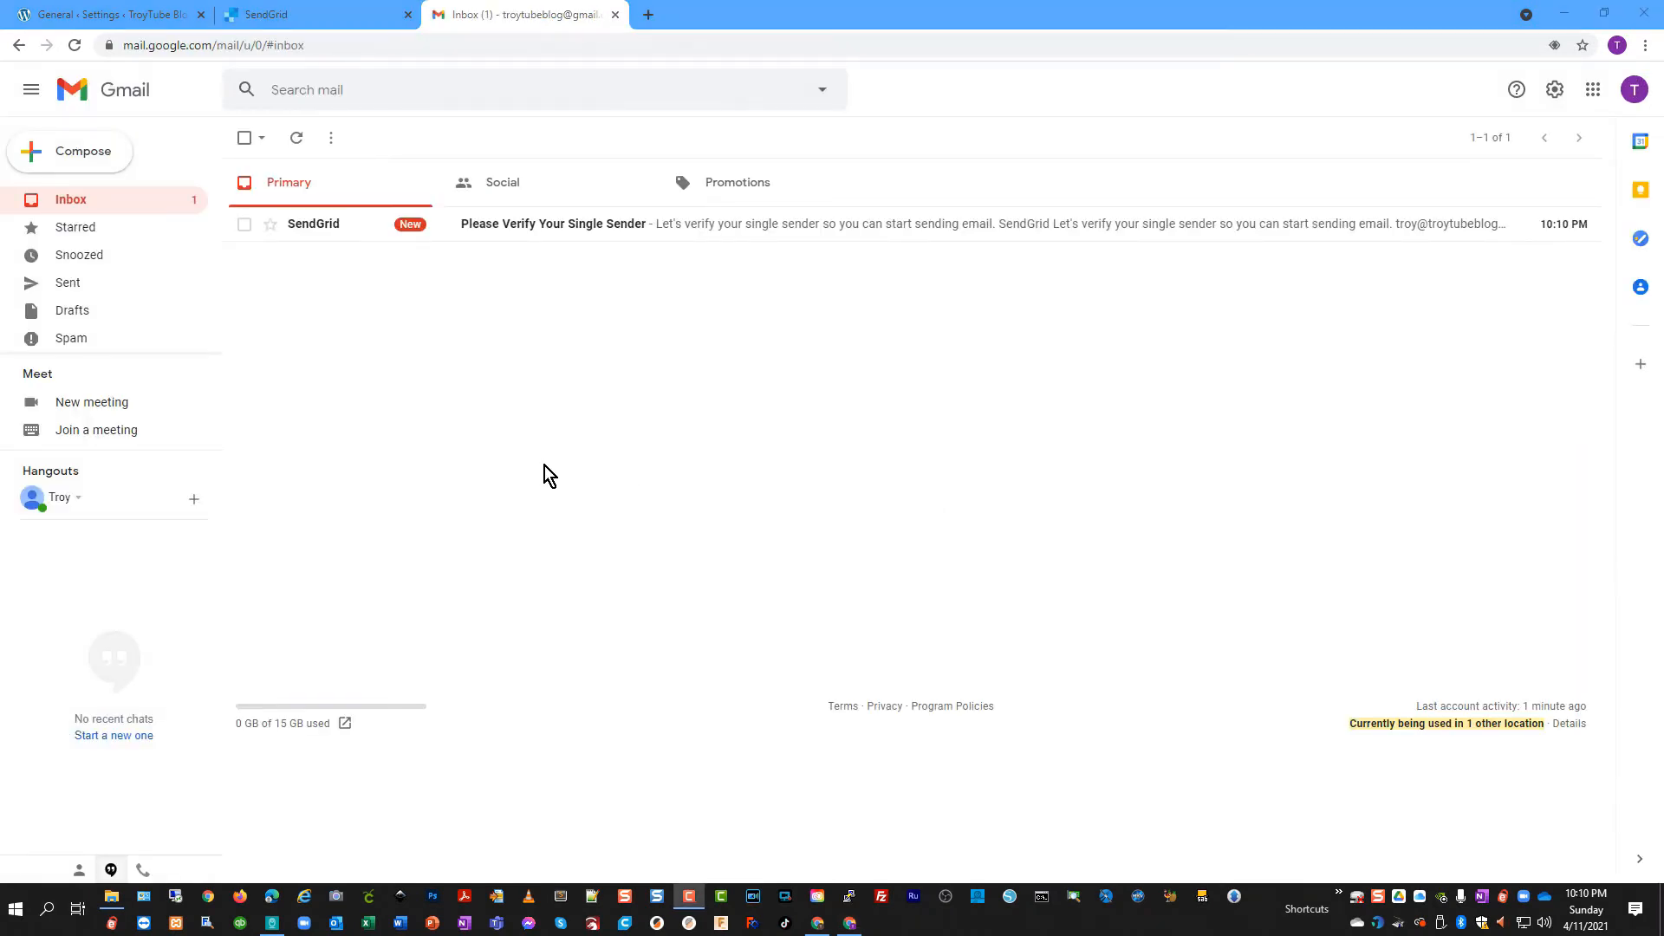
click(575, 226)
click(954, 583)
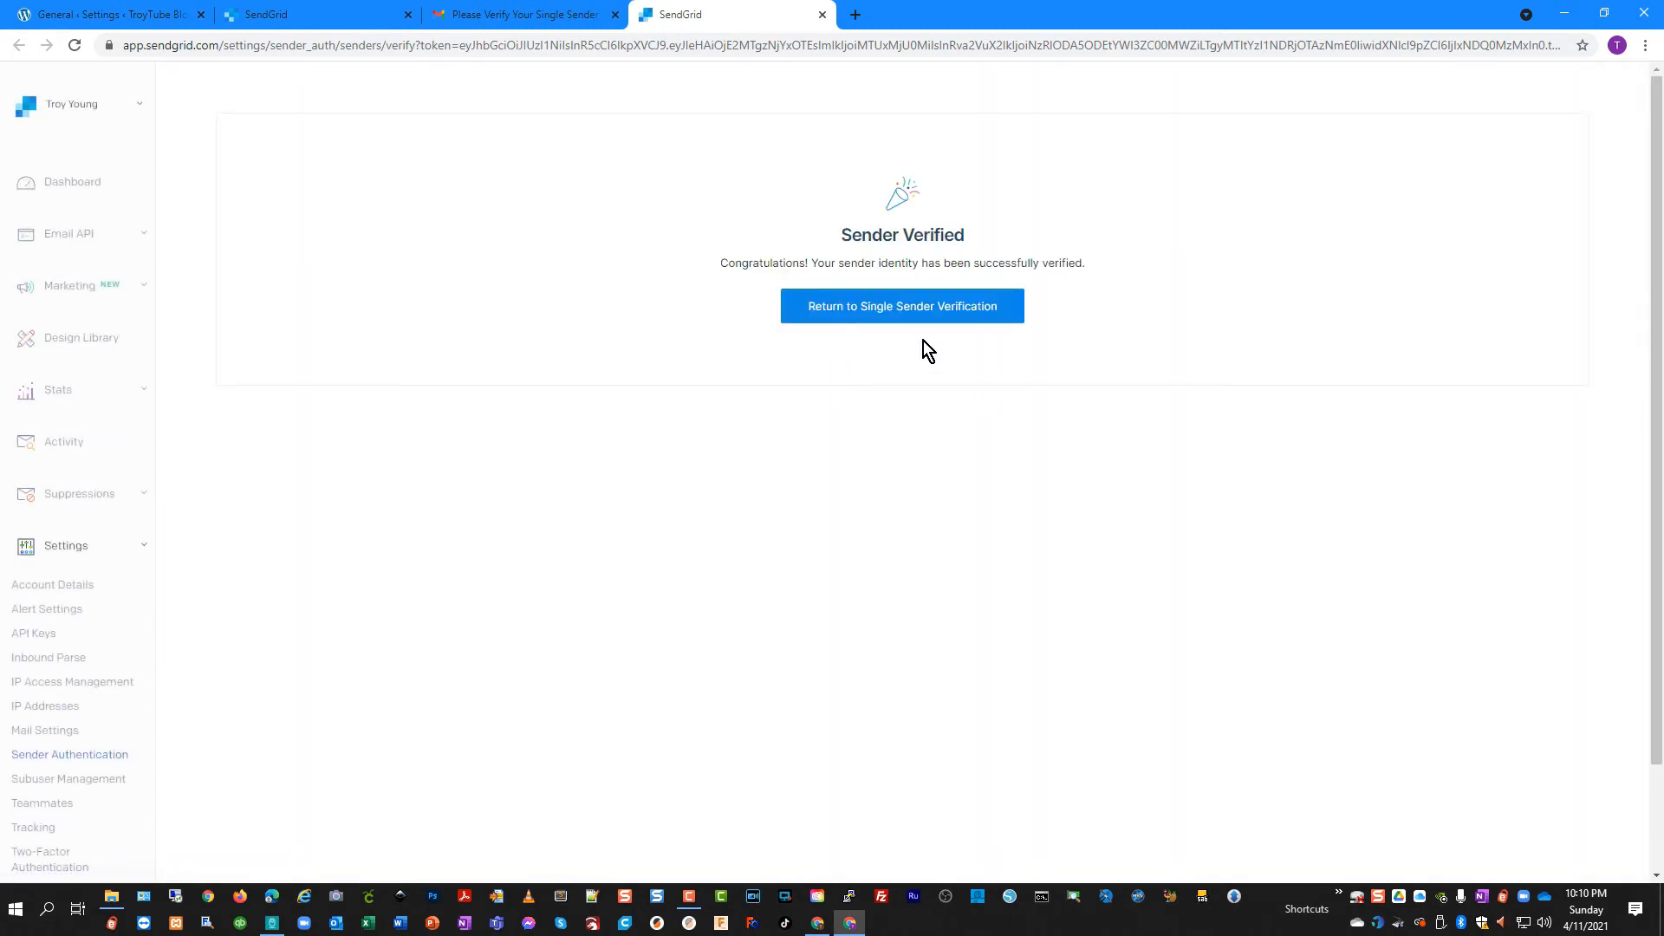
click(885, 320)
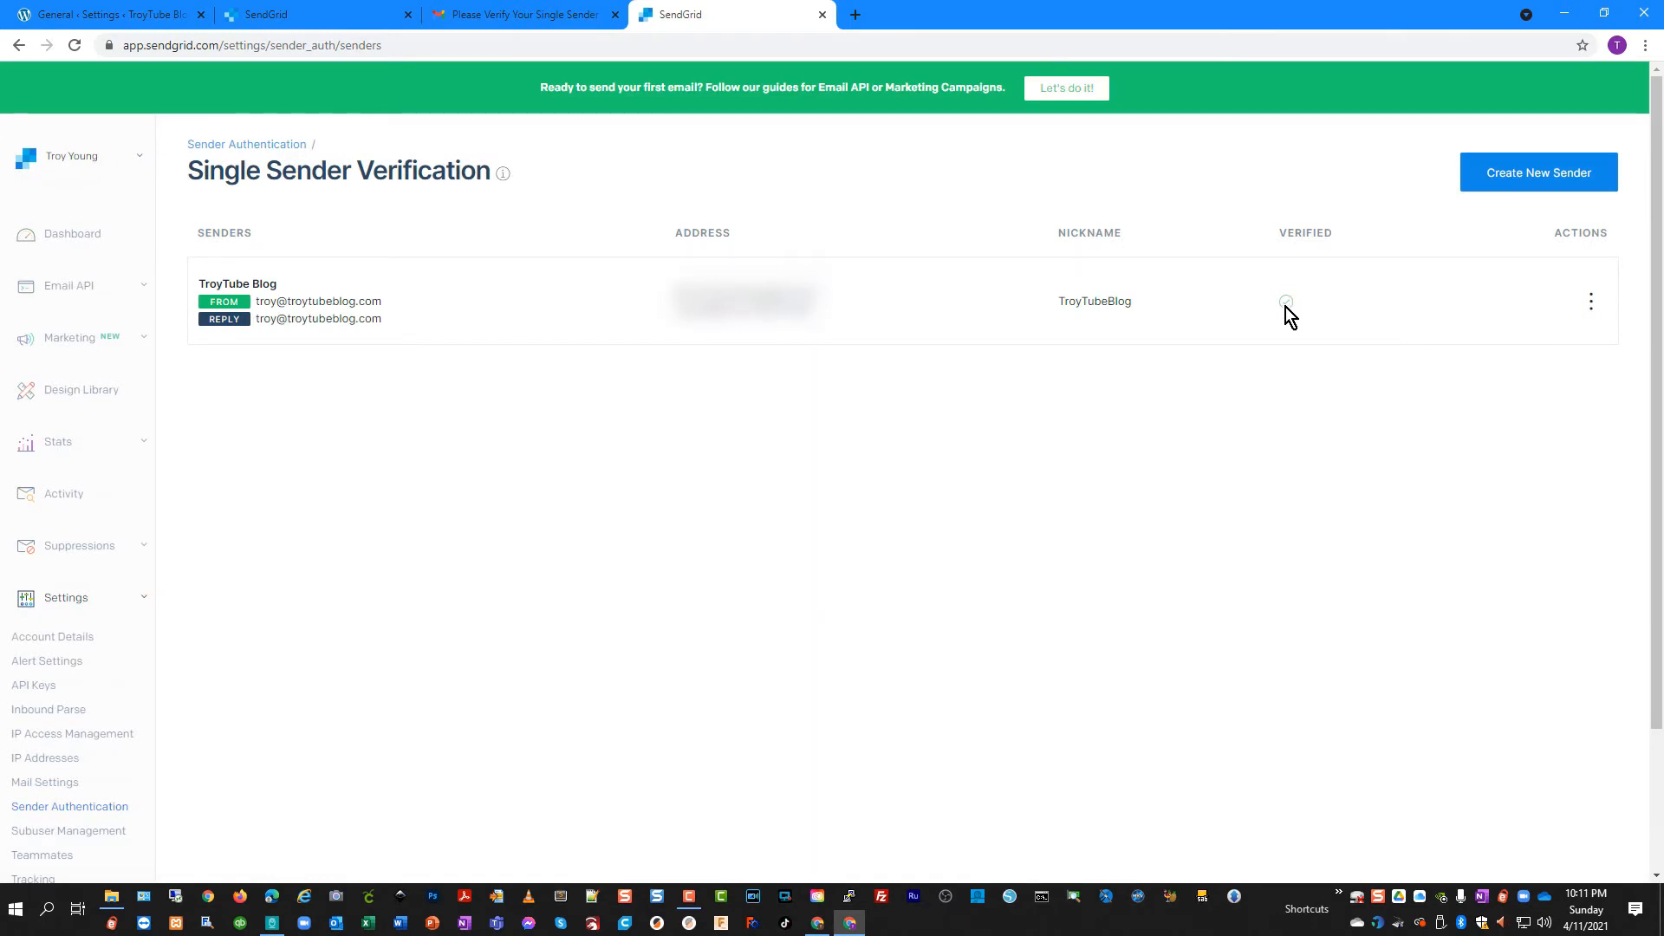
click(1592, 303)
Create a Full Access API key named TroyTubeBlog, copy it, and return to the key list
click(55, 685)
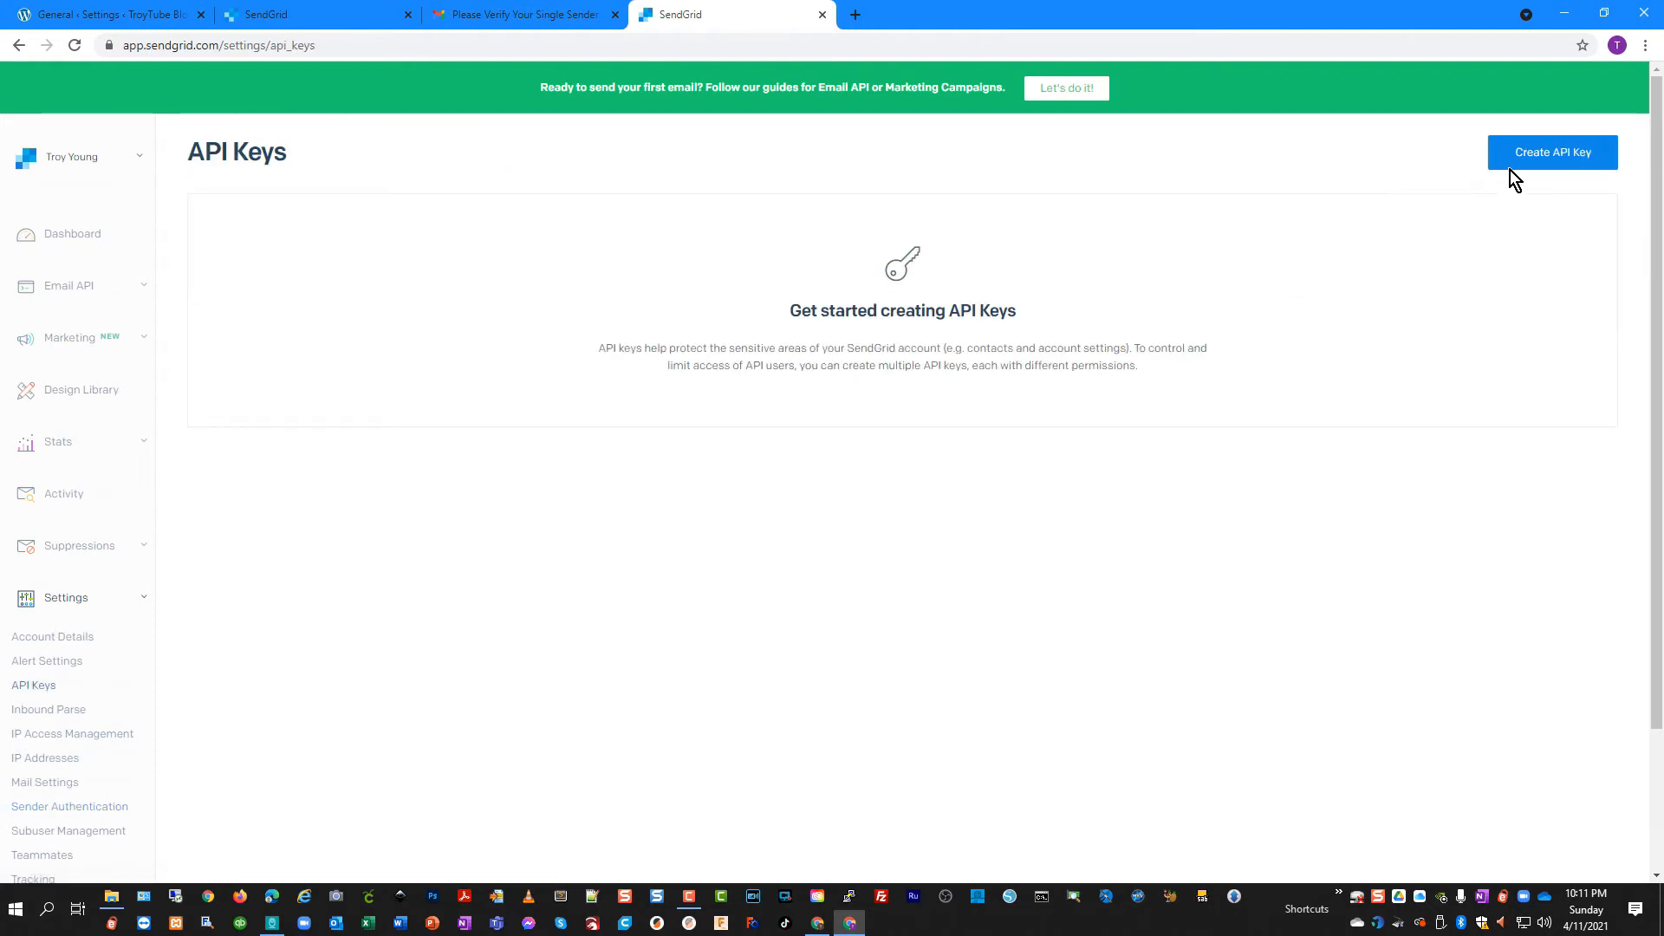
click(1518, 161)
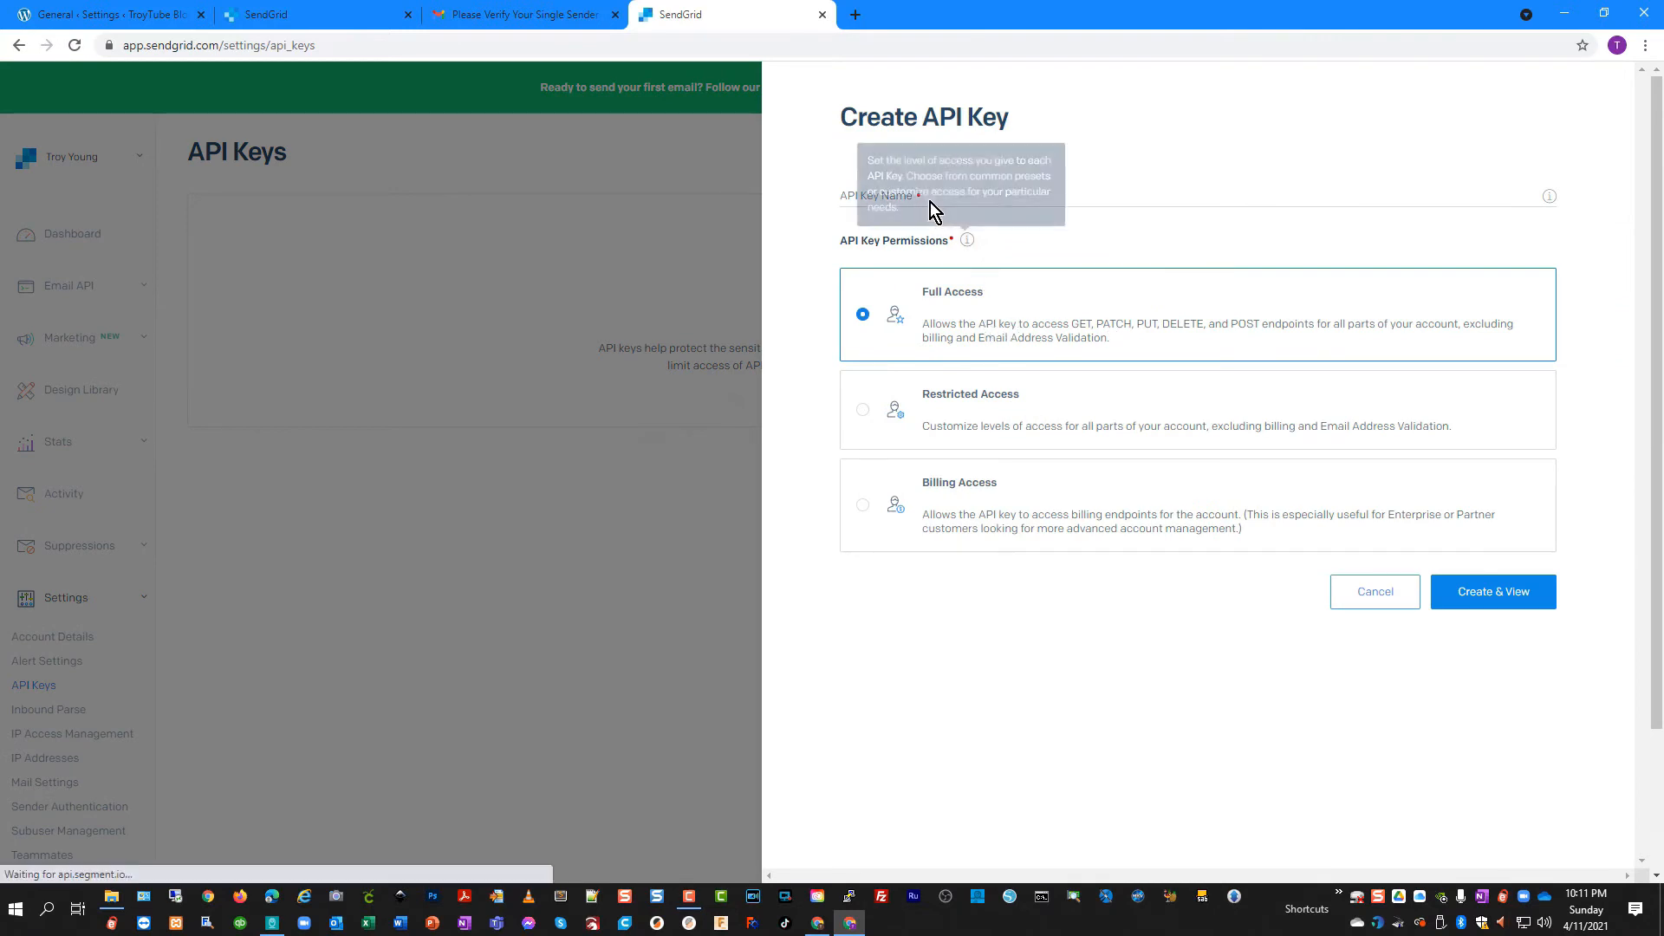
click(1024, 204)
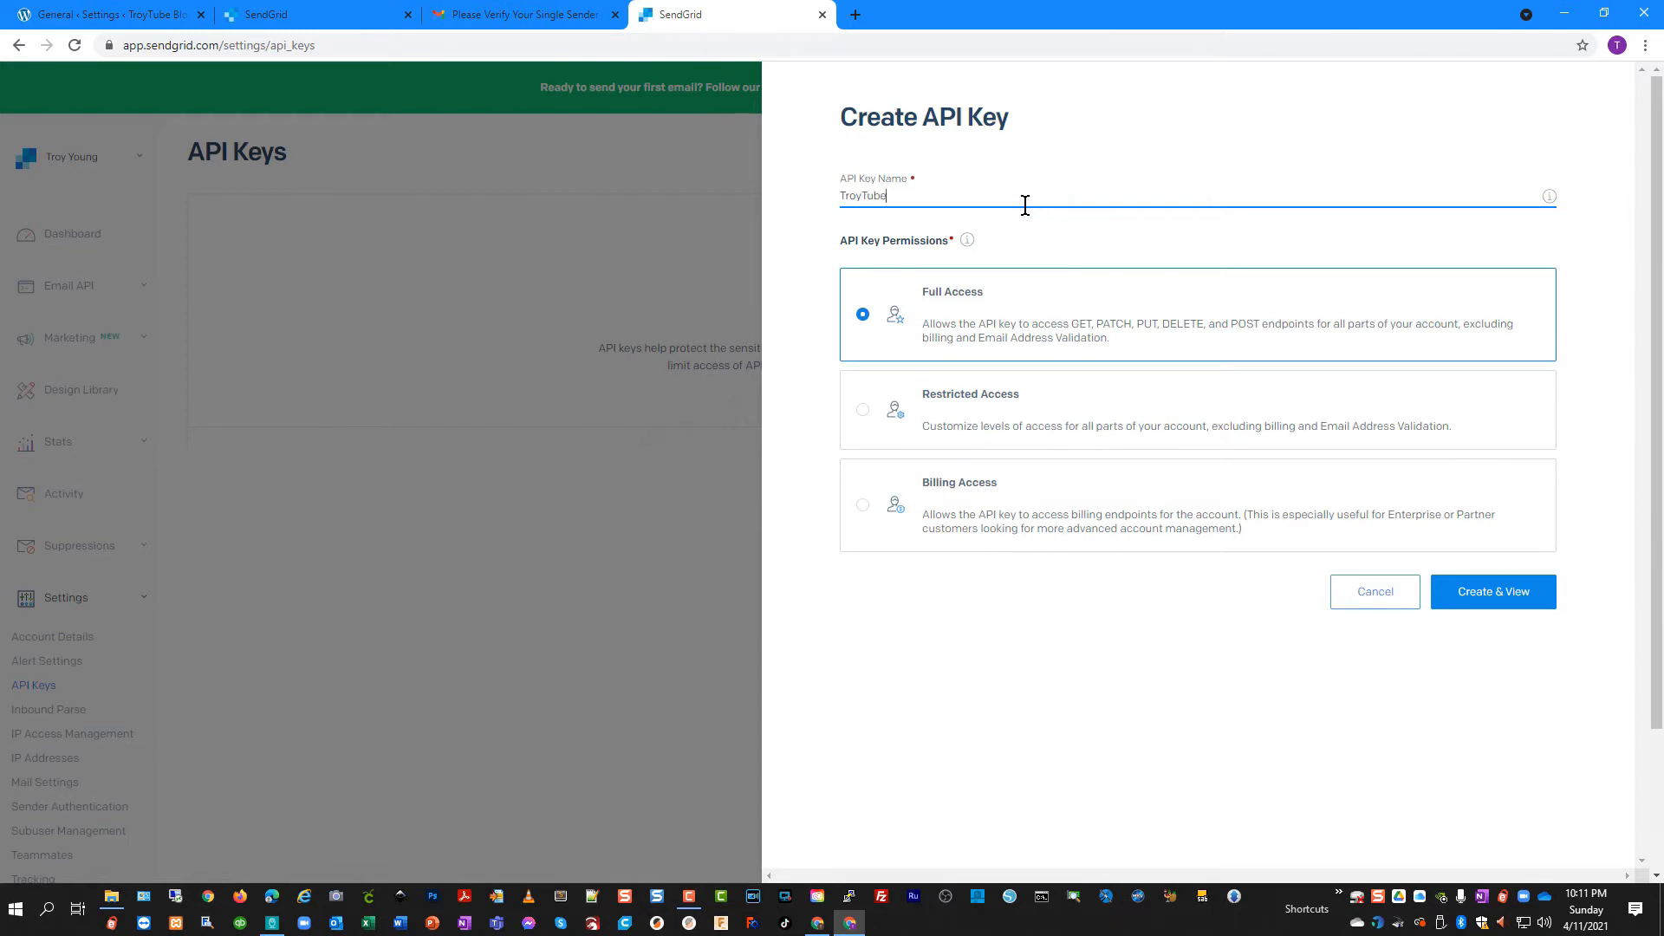
click(1512, 591)
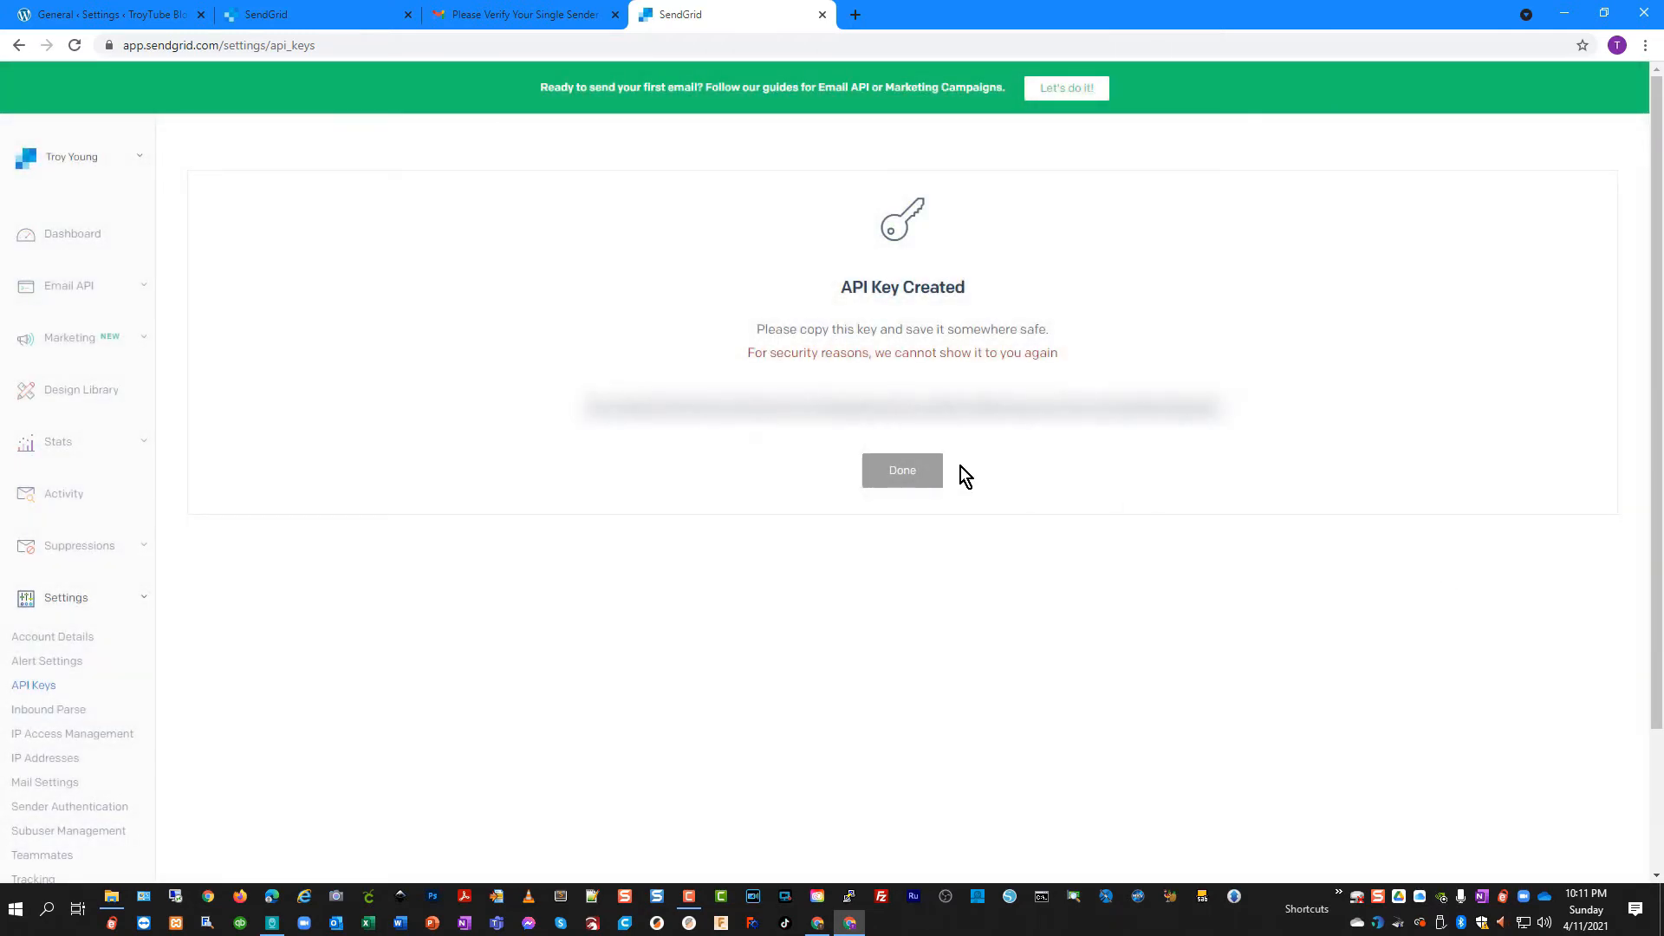
click(920, 419)
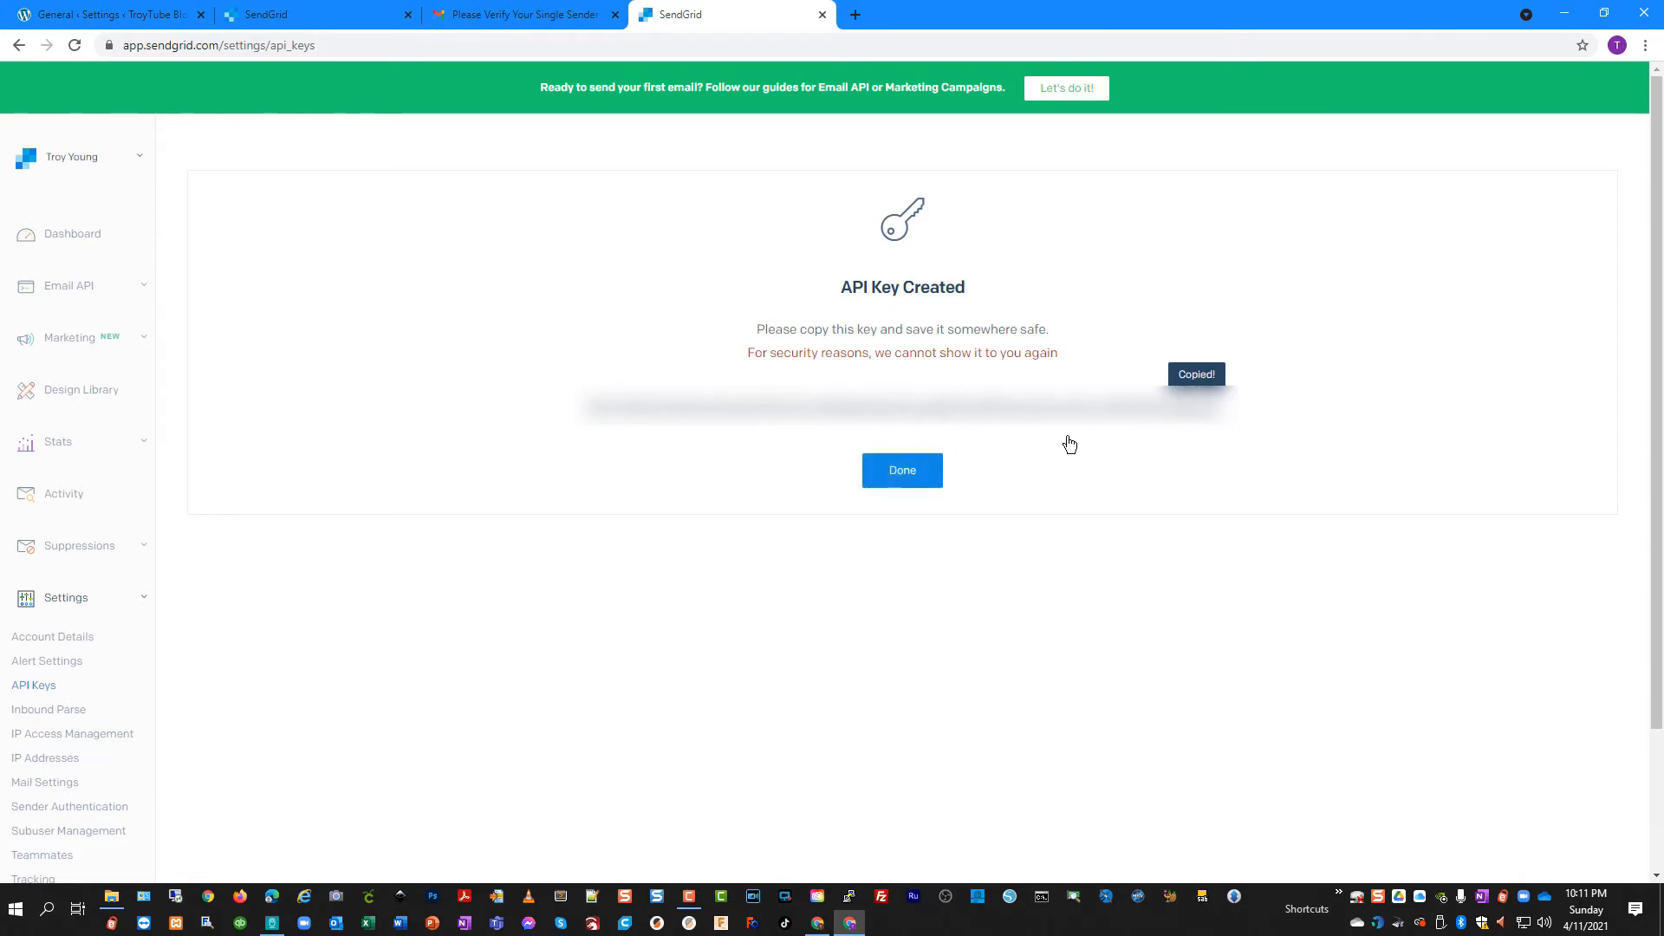
click(914, 478)
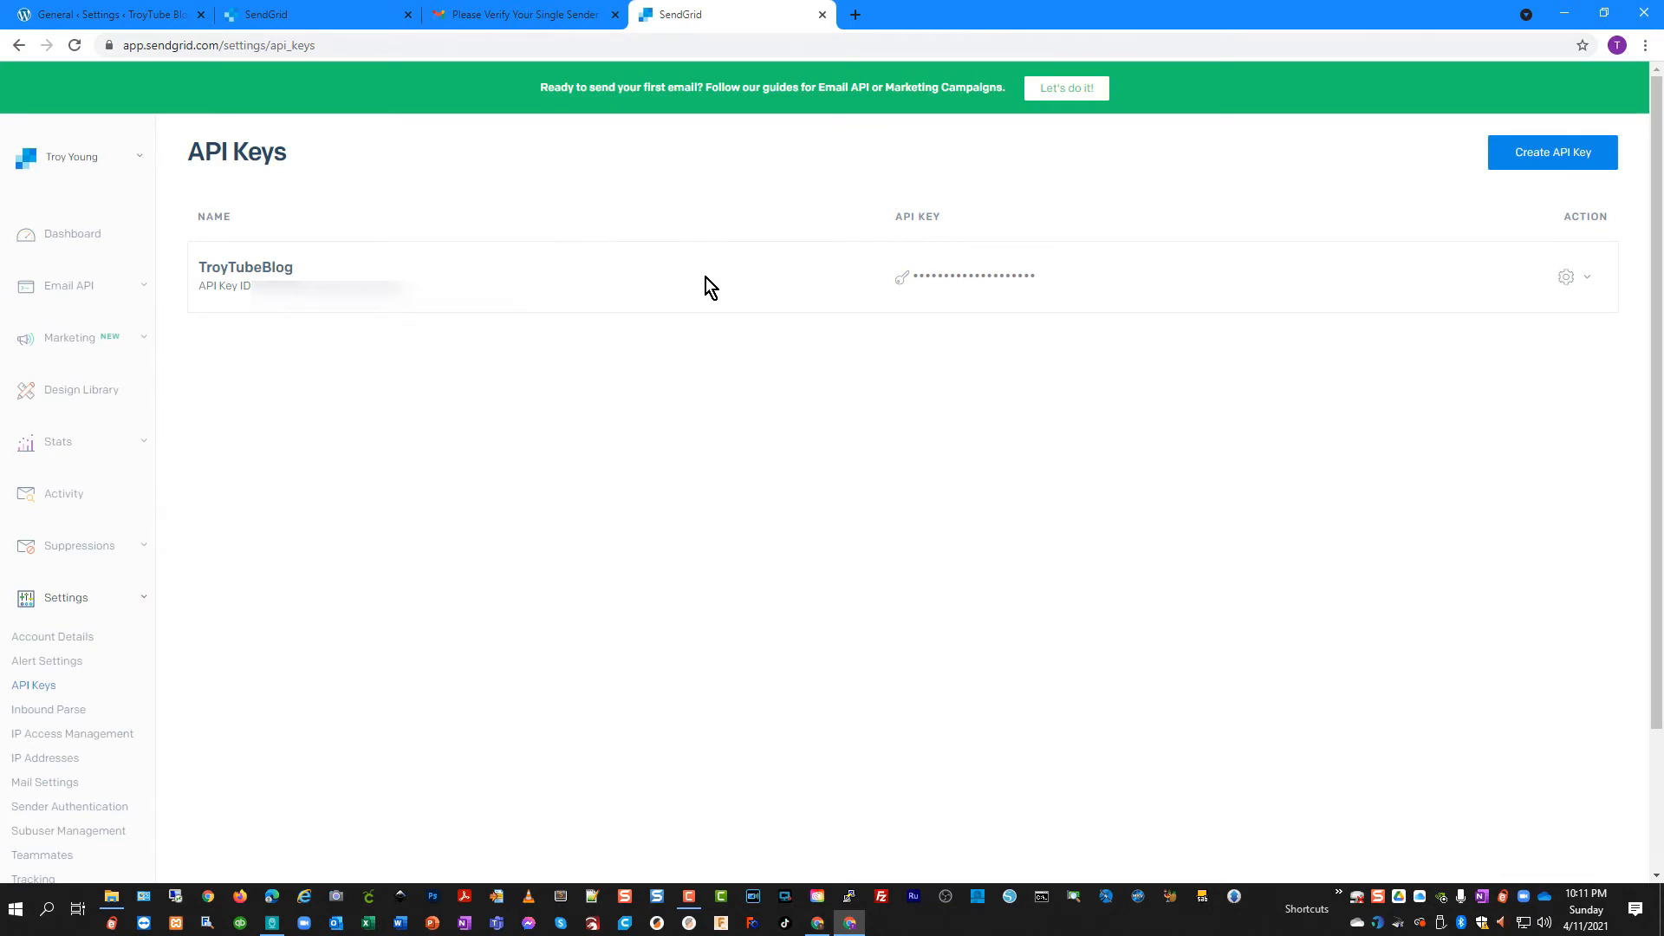
Choose SendGrid as the mailer, paste the API key, set the troytubeblog.com sending domain, and save
click(99, 15)
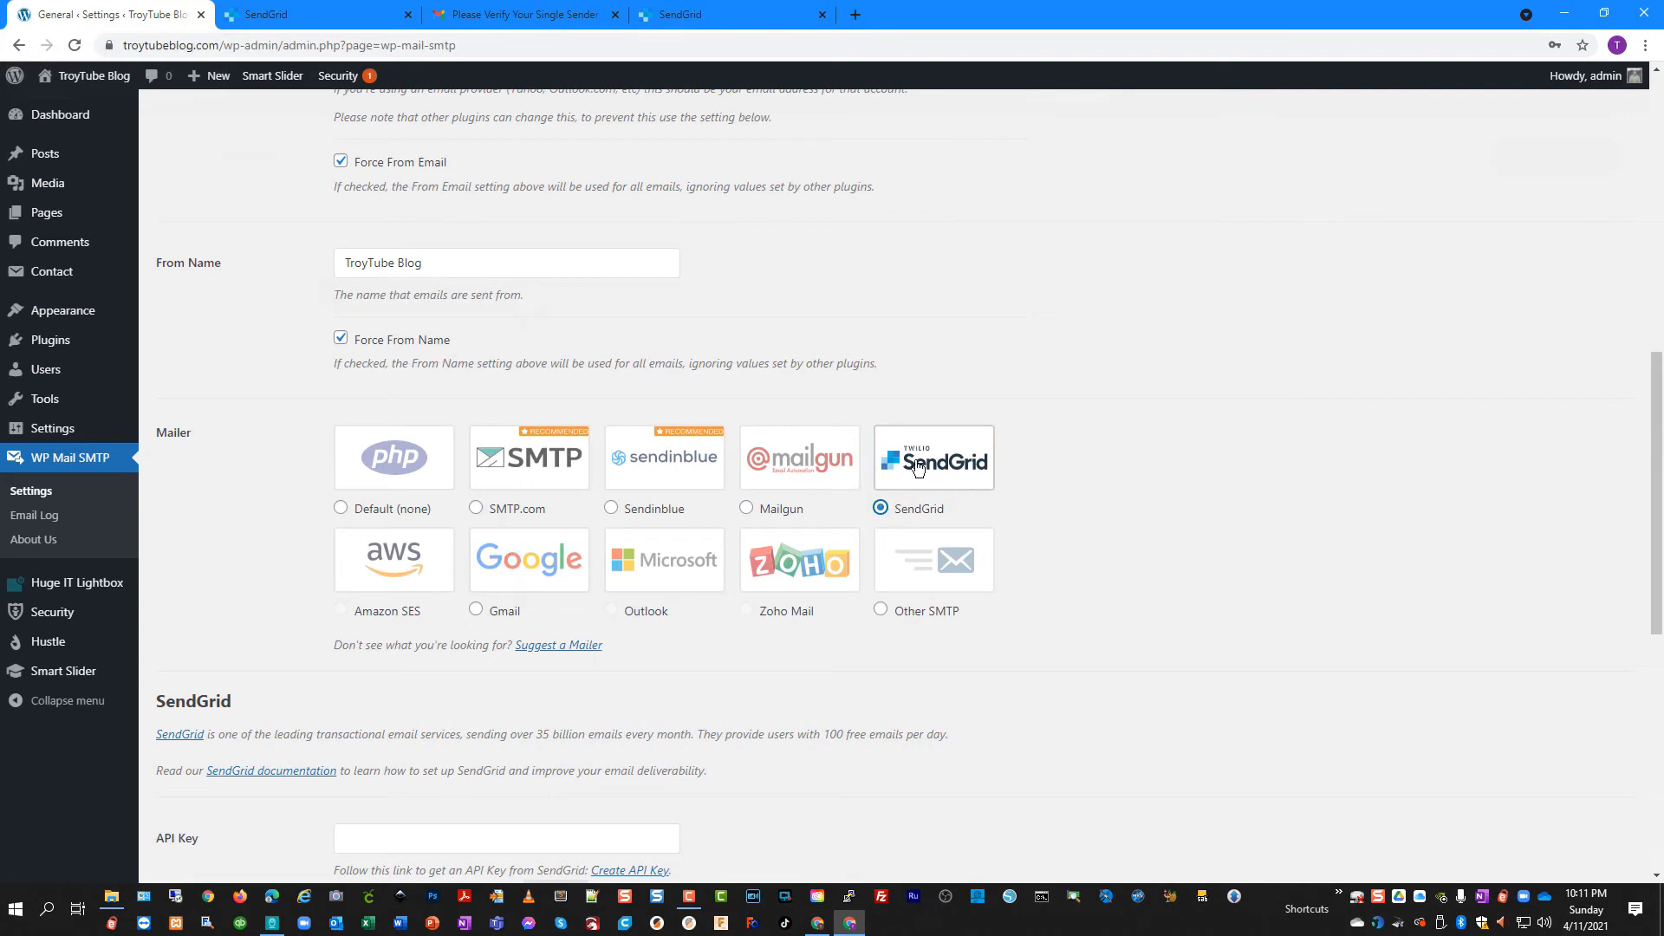
click(888, 492)
scroll(557, 725, down, 5)
click(430, 453)
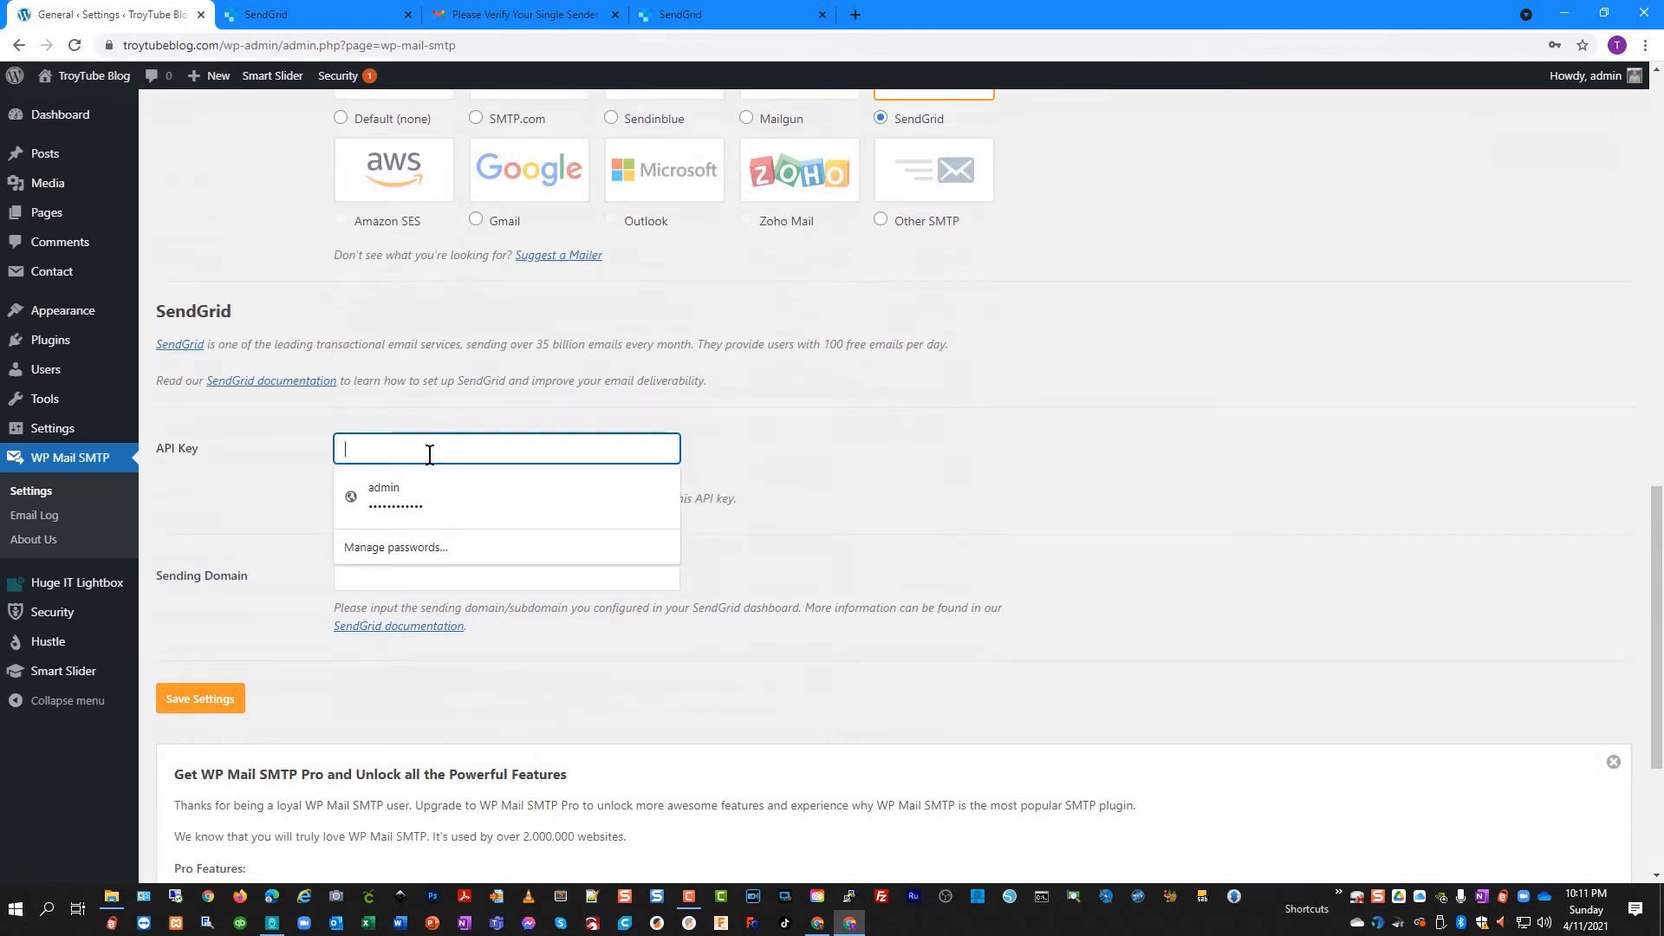
key(ctrl+v)
click(421, 575)
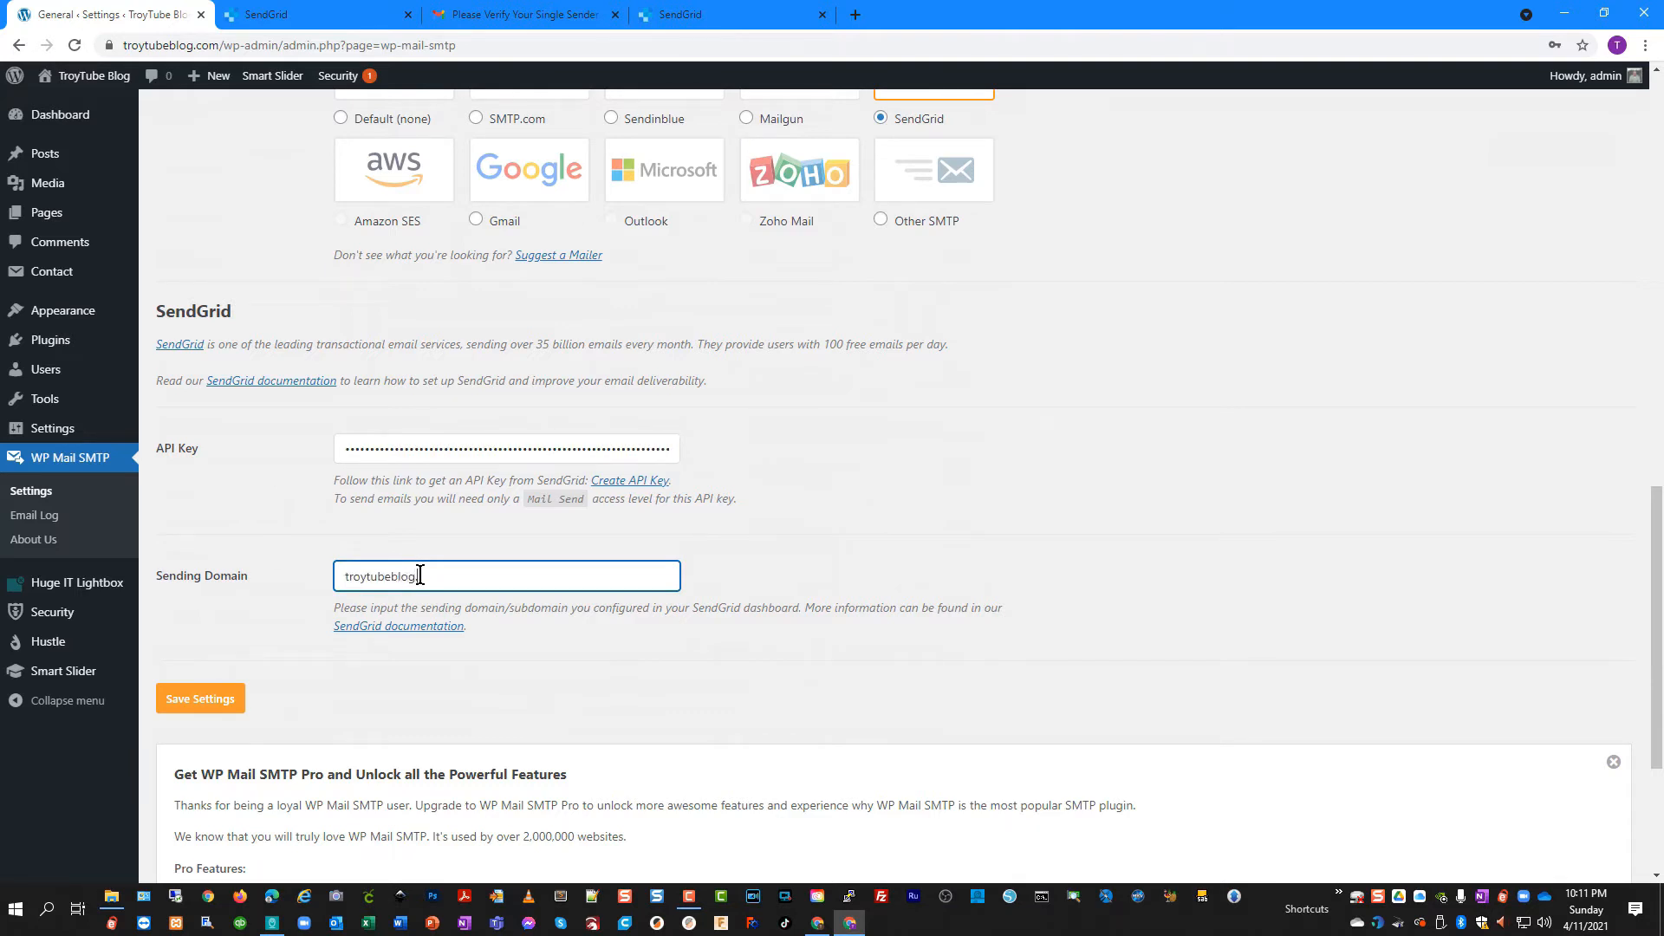
click(182, 710)
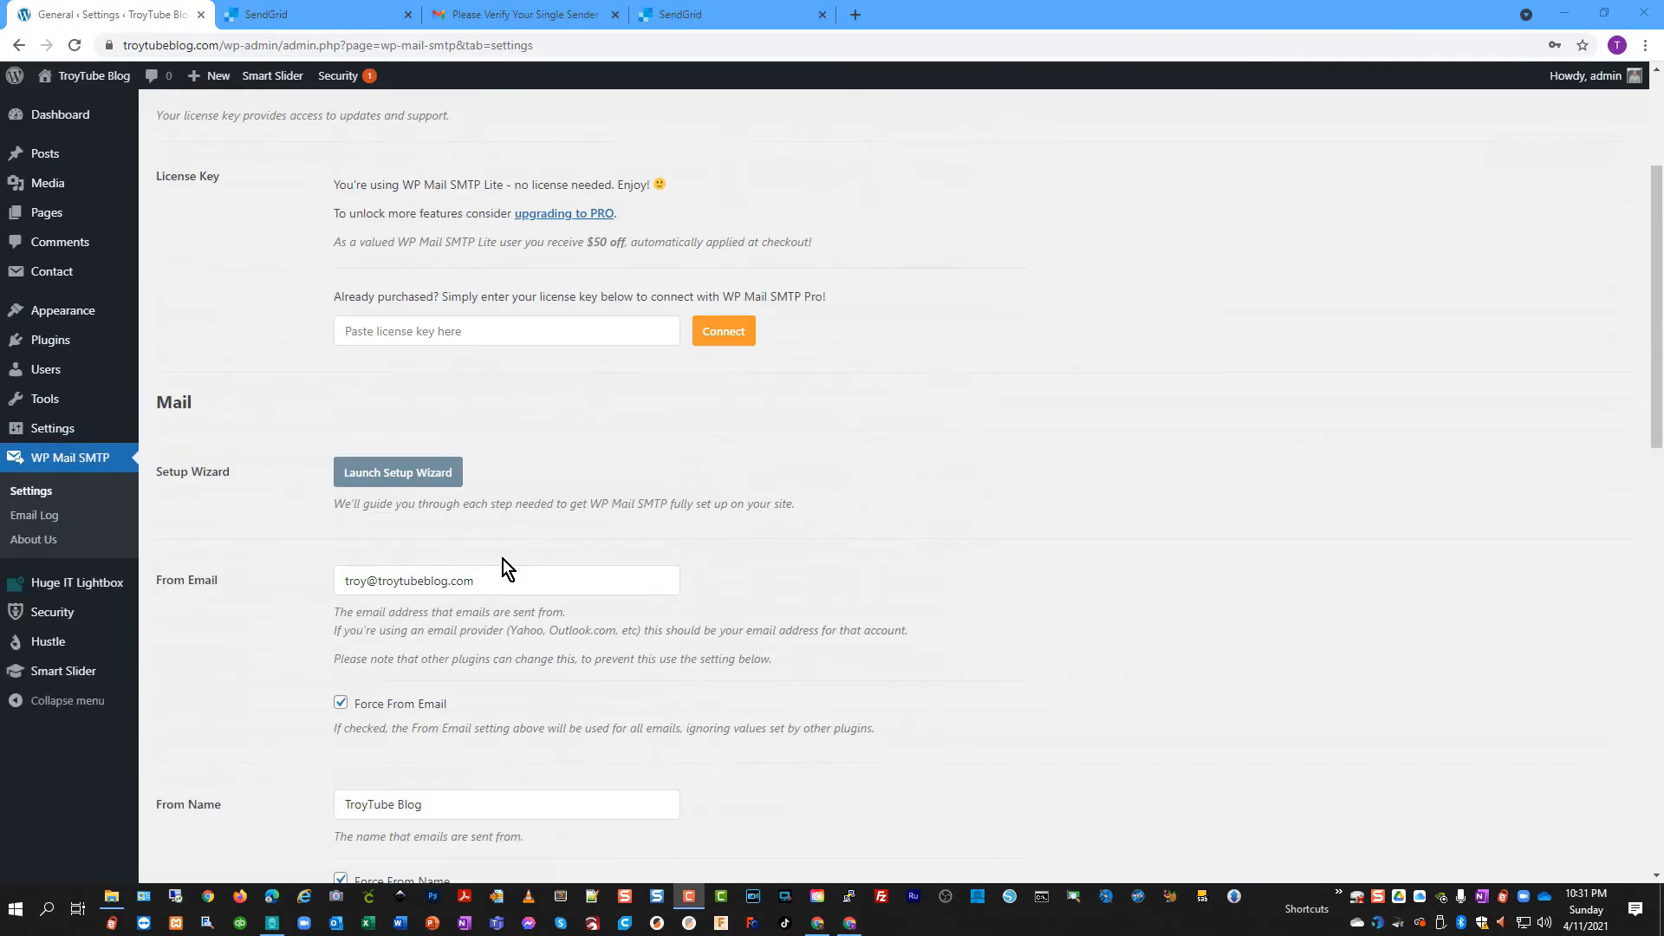
Check the From Email address against the SendGrid account, then save the SendGrid mailer settings again
drag(501, 553, 316, 565)
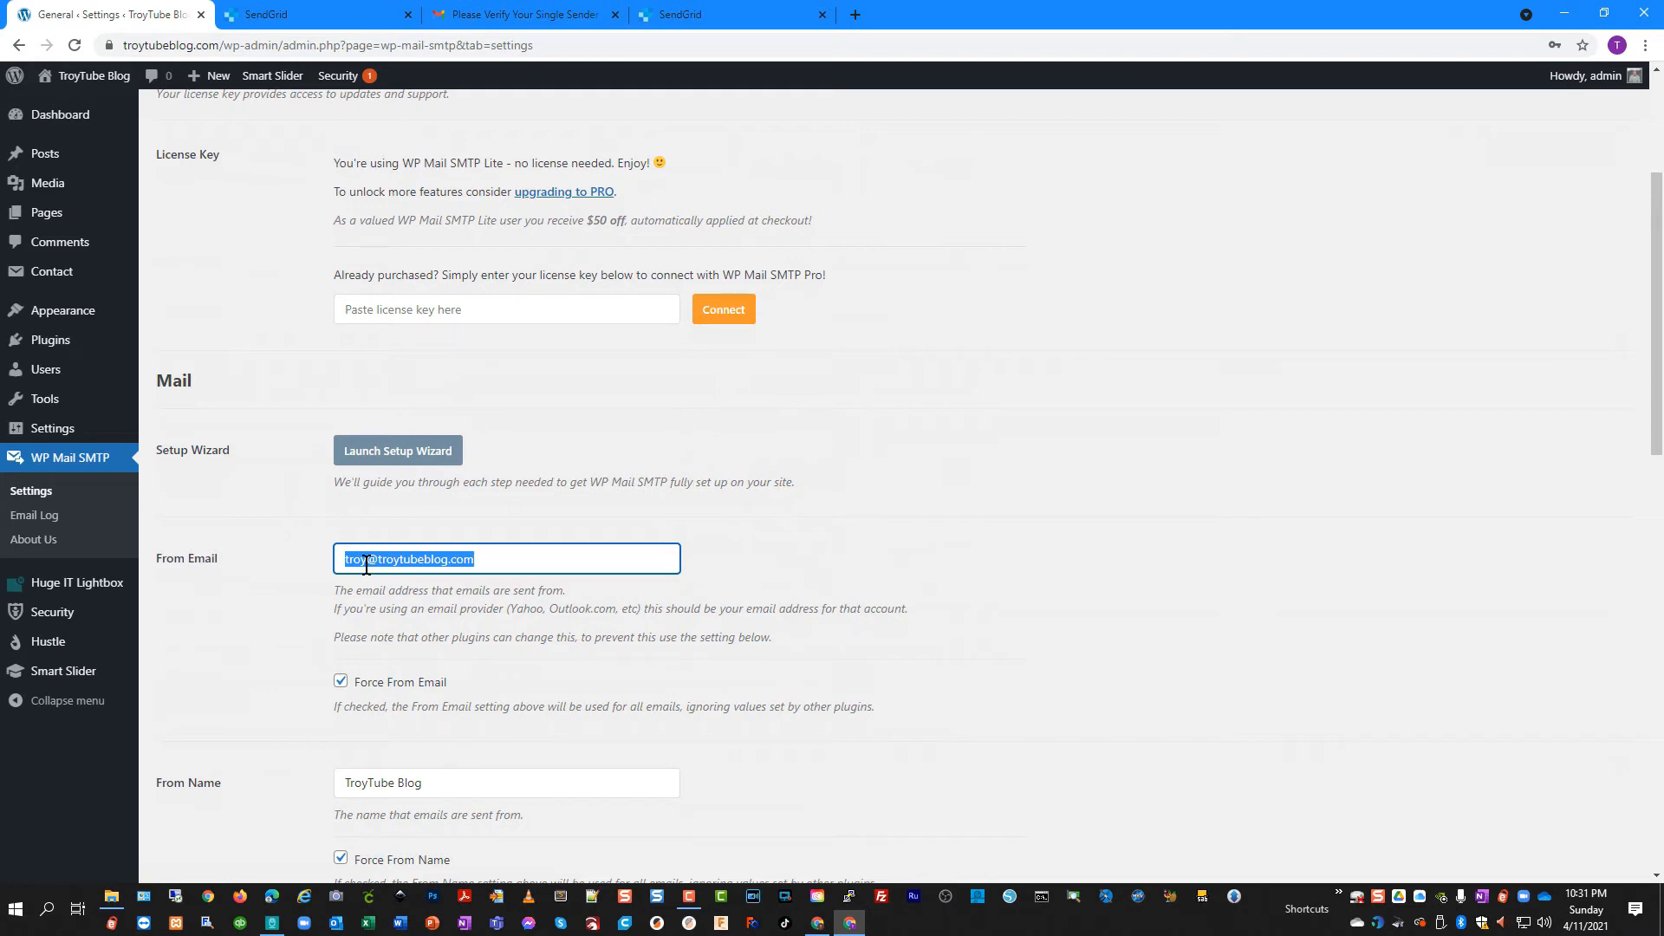
drag(365, 563, 351, 563)
click(294, 16)
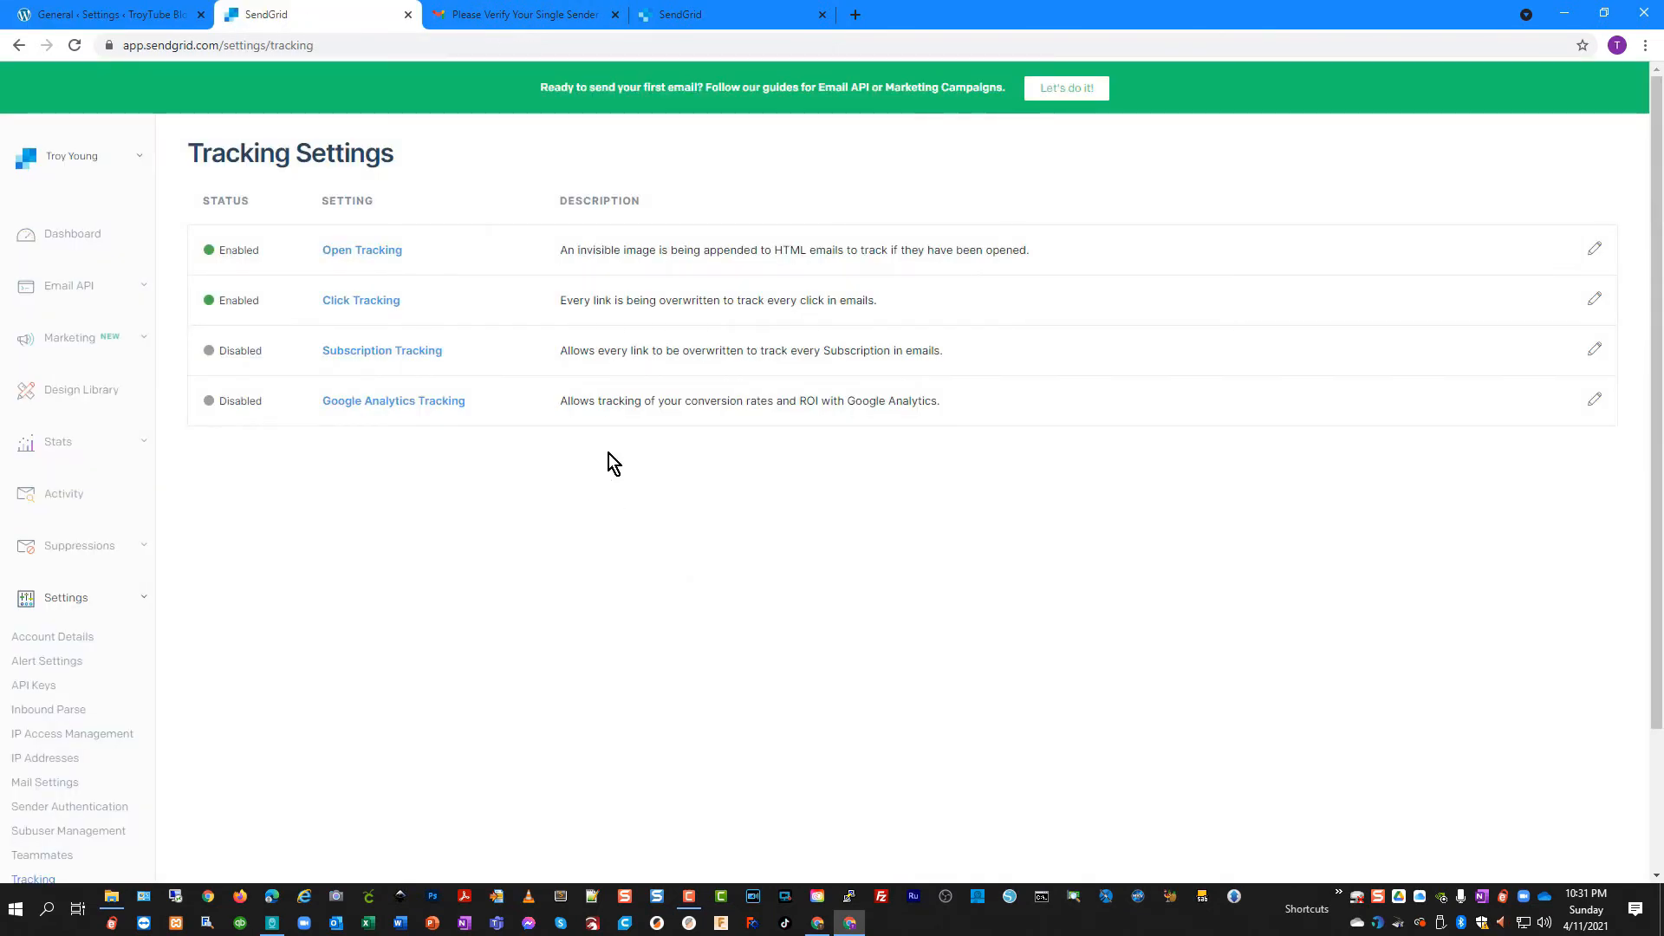
click(773, 17)
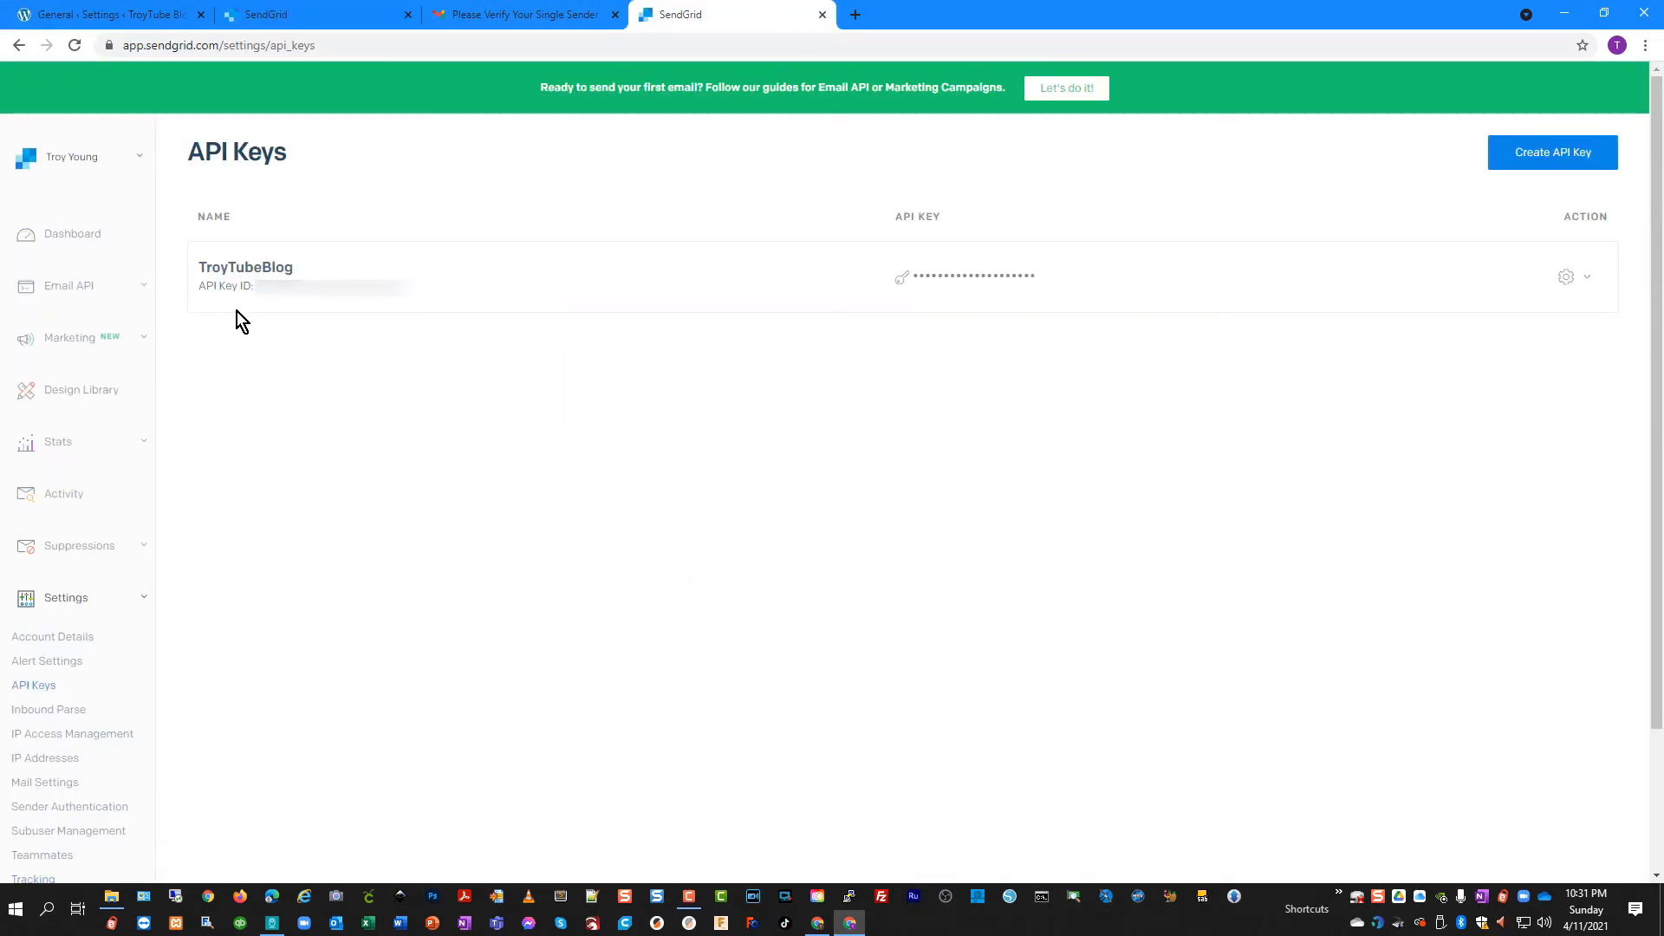
click(122, 15)
scroll(439, 662, down, 4)
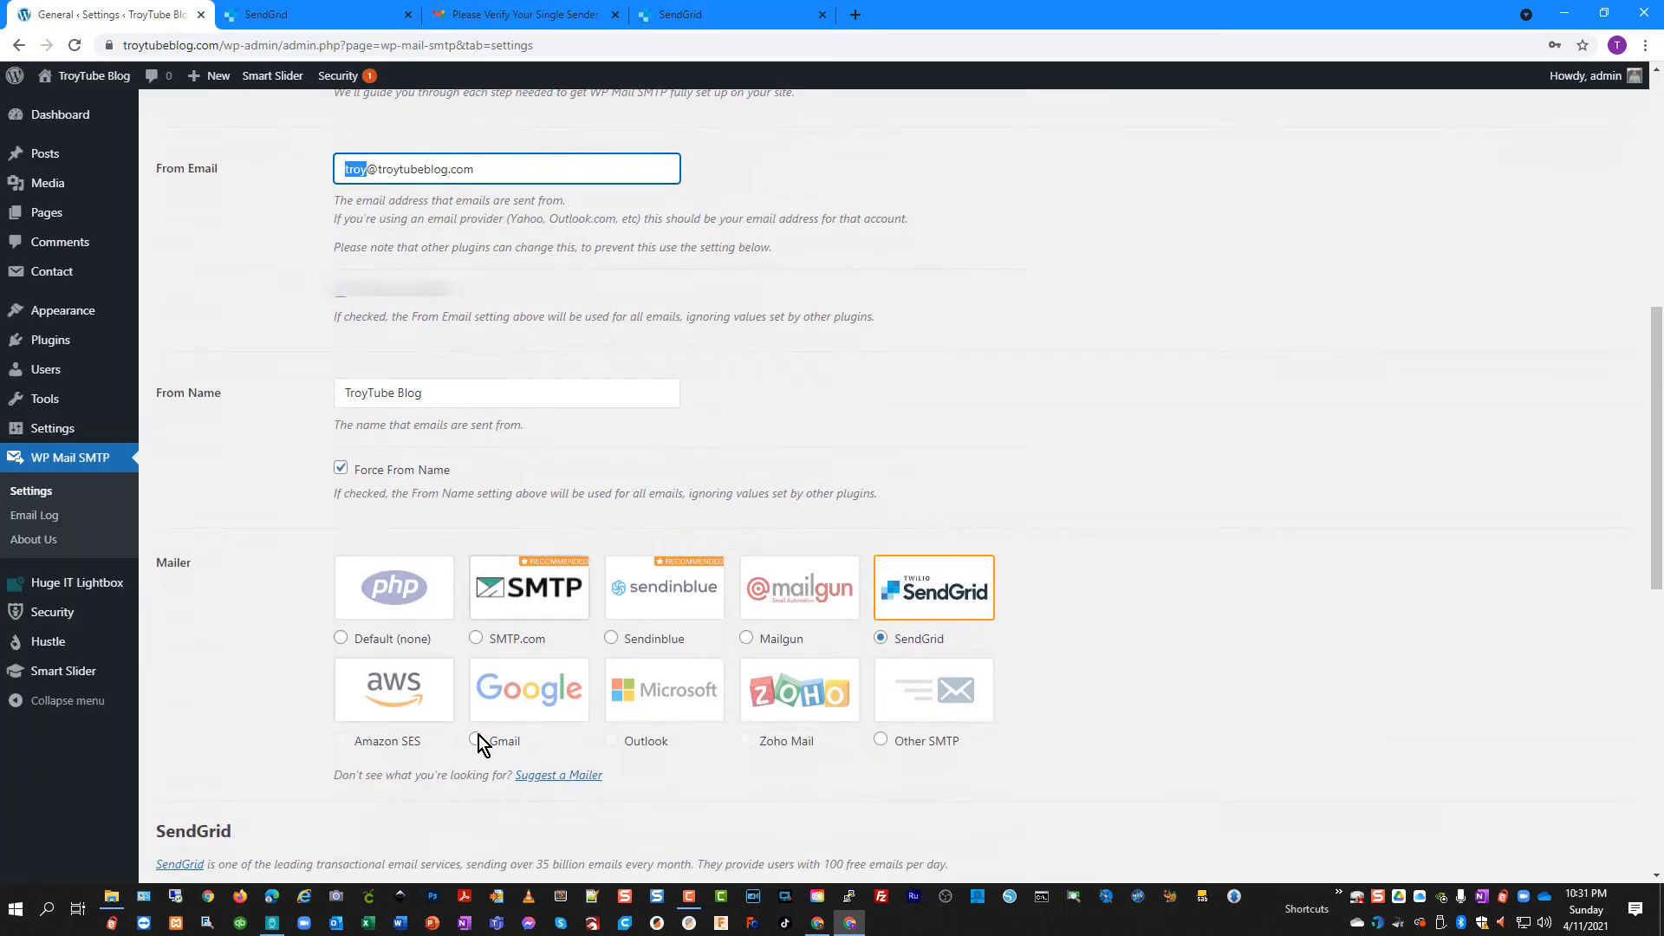
scroll(478, 735, down, 5)
click(234, 766)
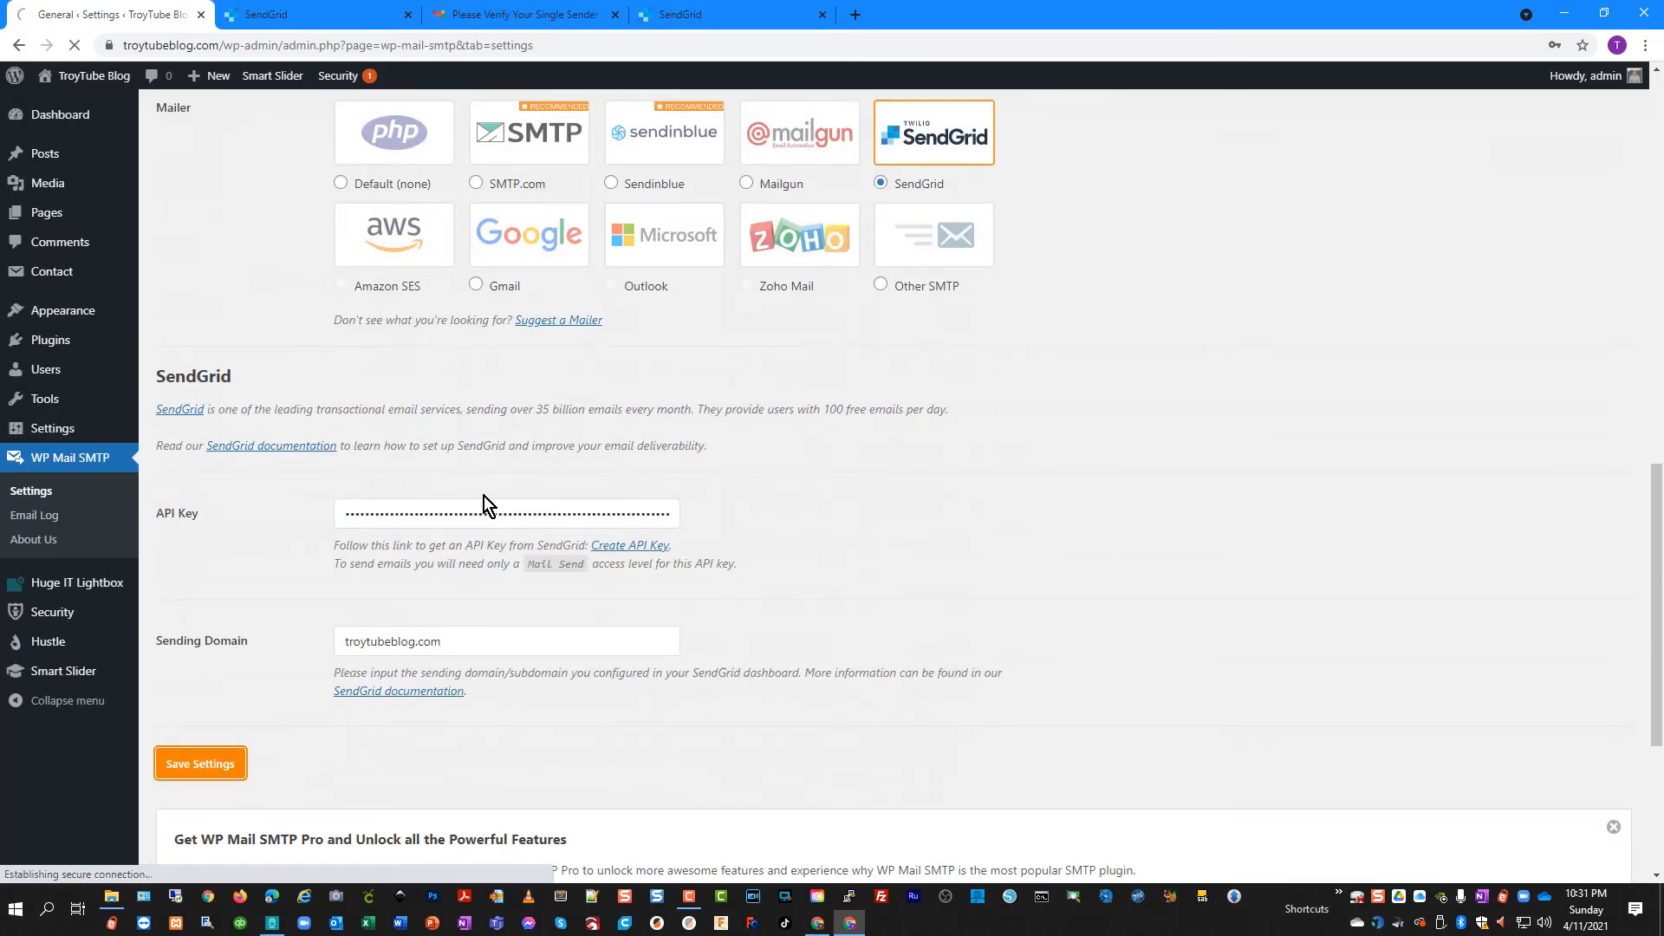
scroll(484, 496, up, 13)
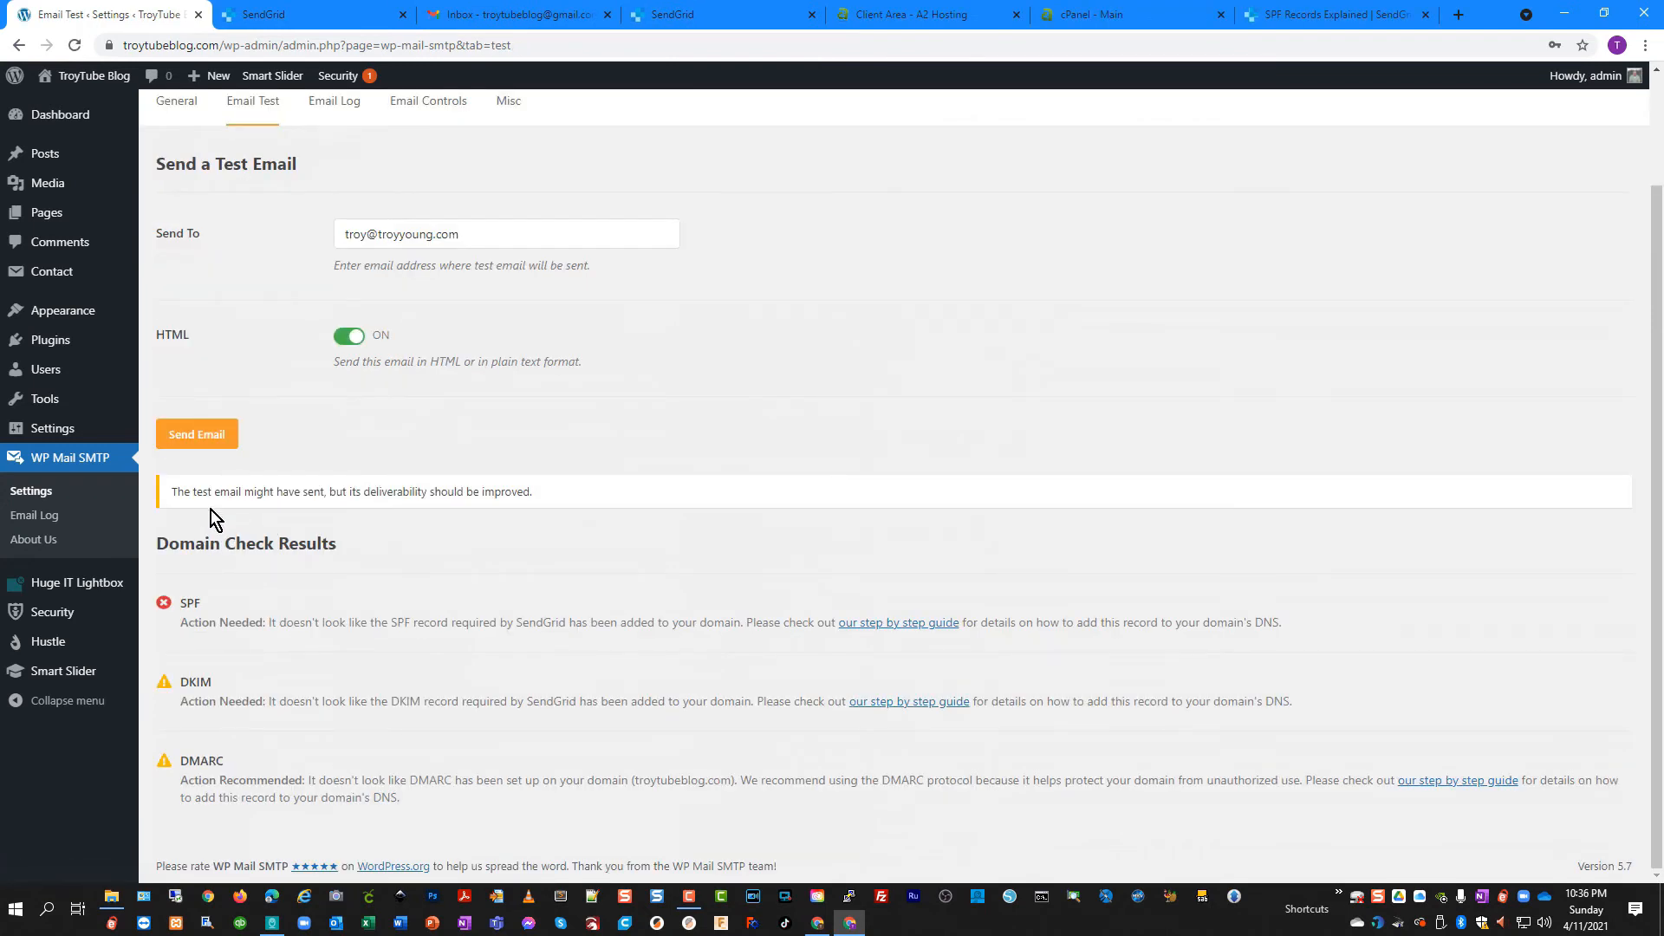
Review the test email's deliverability warning flagging missing SPF and DKIM records
drag(198, 497, 530, 503)
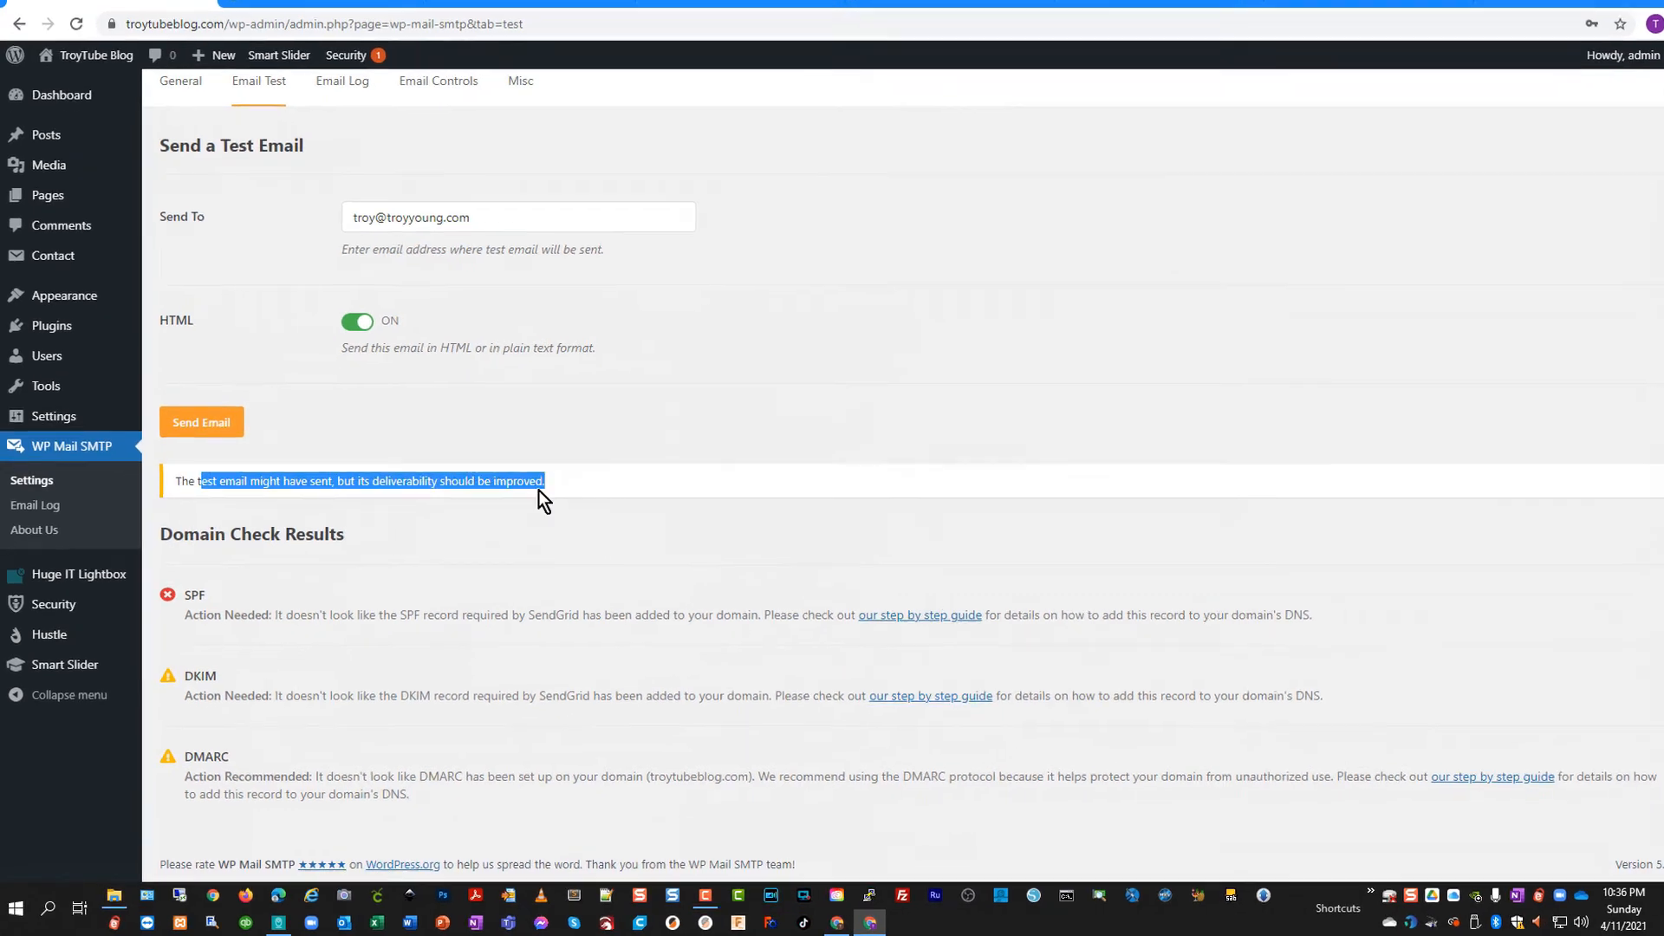
click(538, 492)
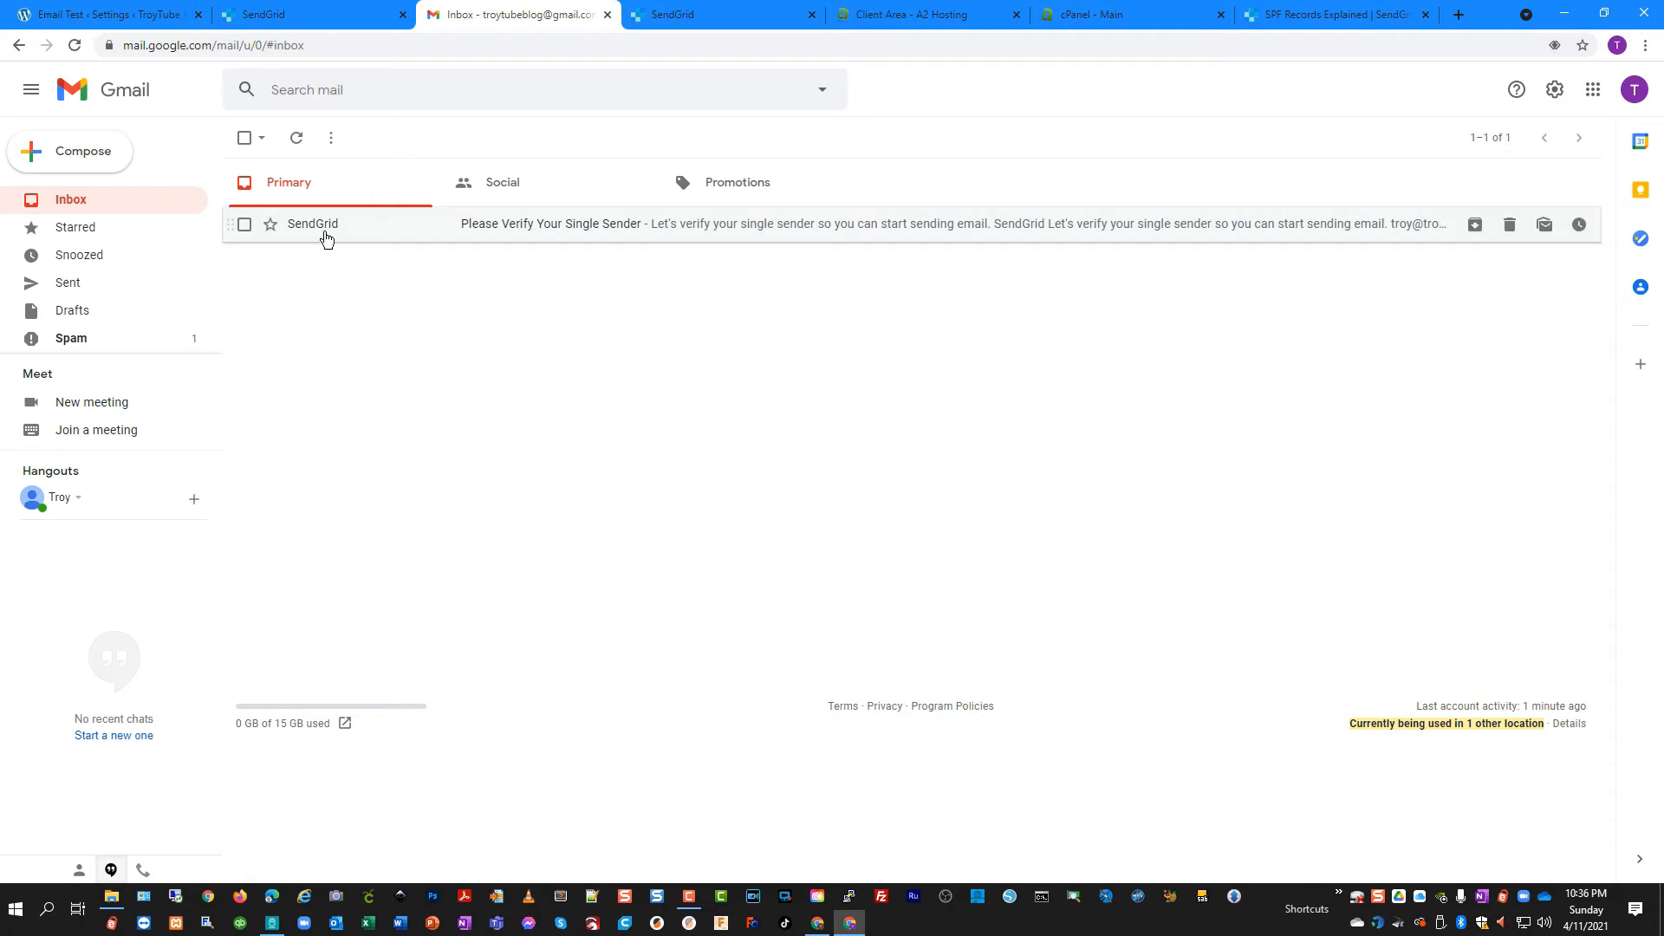
click(73, 17)
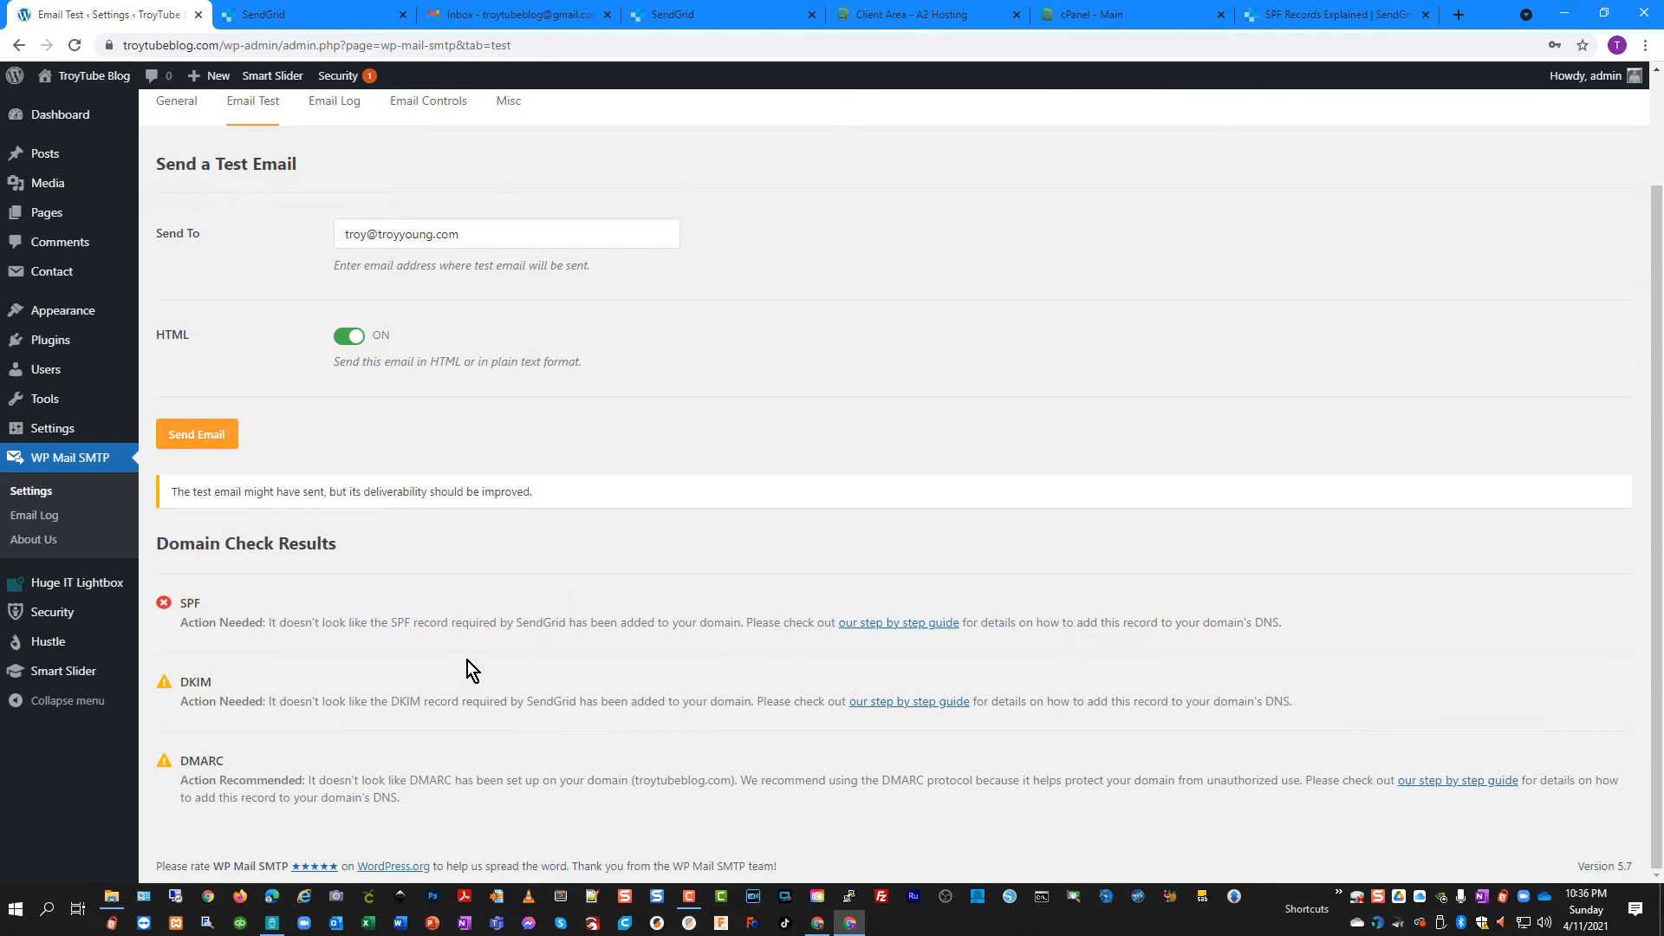
Copy the sendgrid.net include entry from the example SPF record in the SPF records article
click(1339, 14)
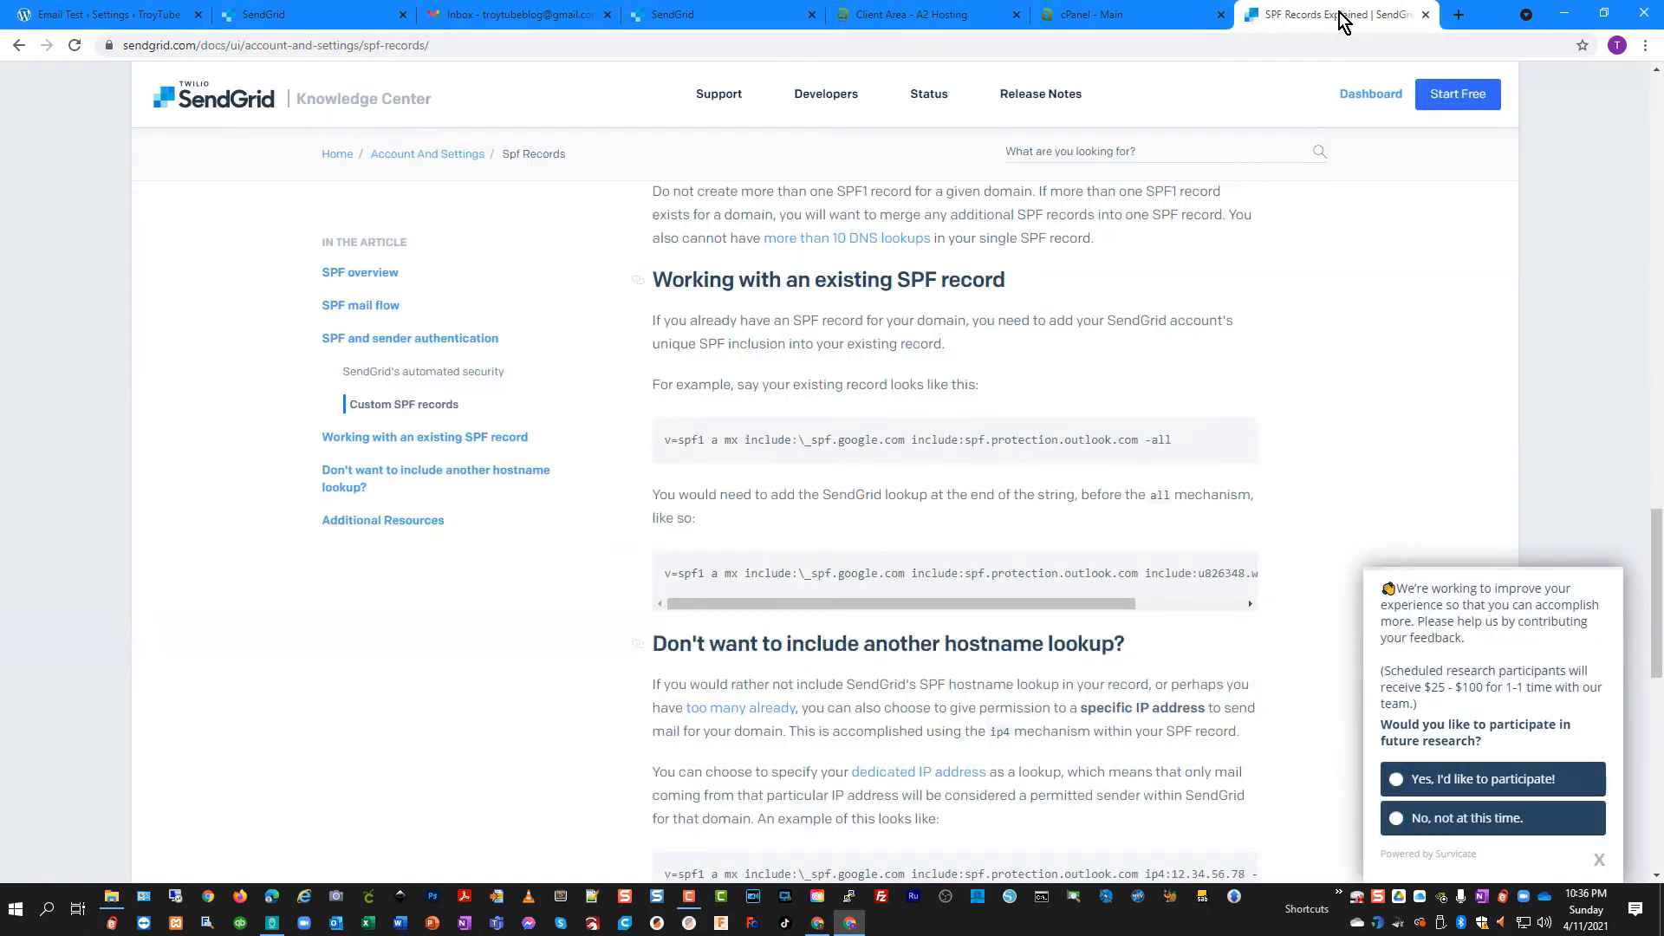
scroll(1114, 622, down, 2)
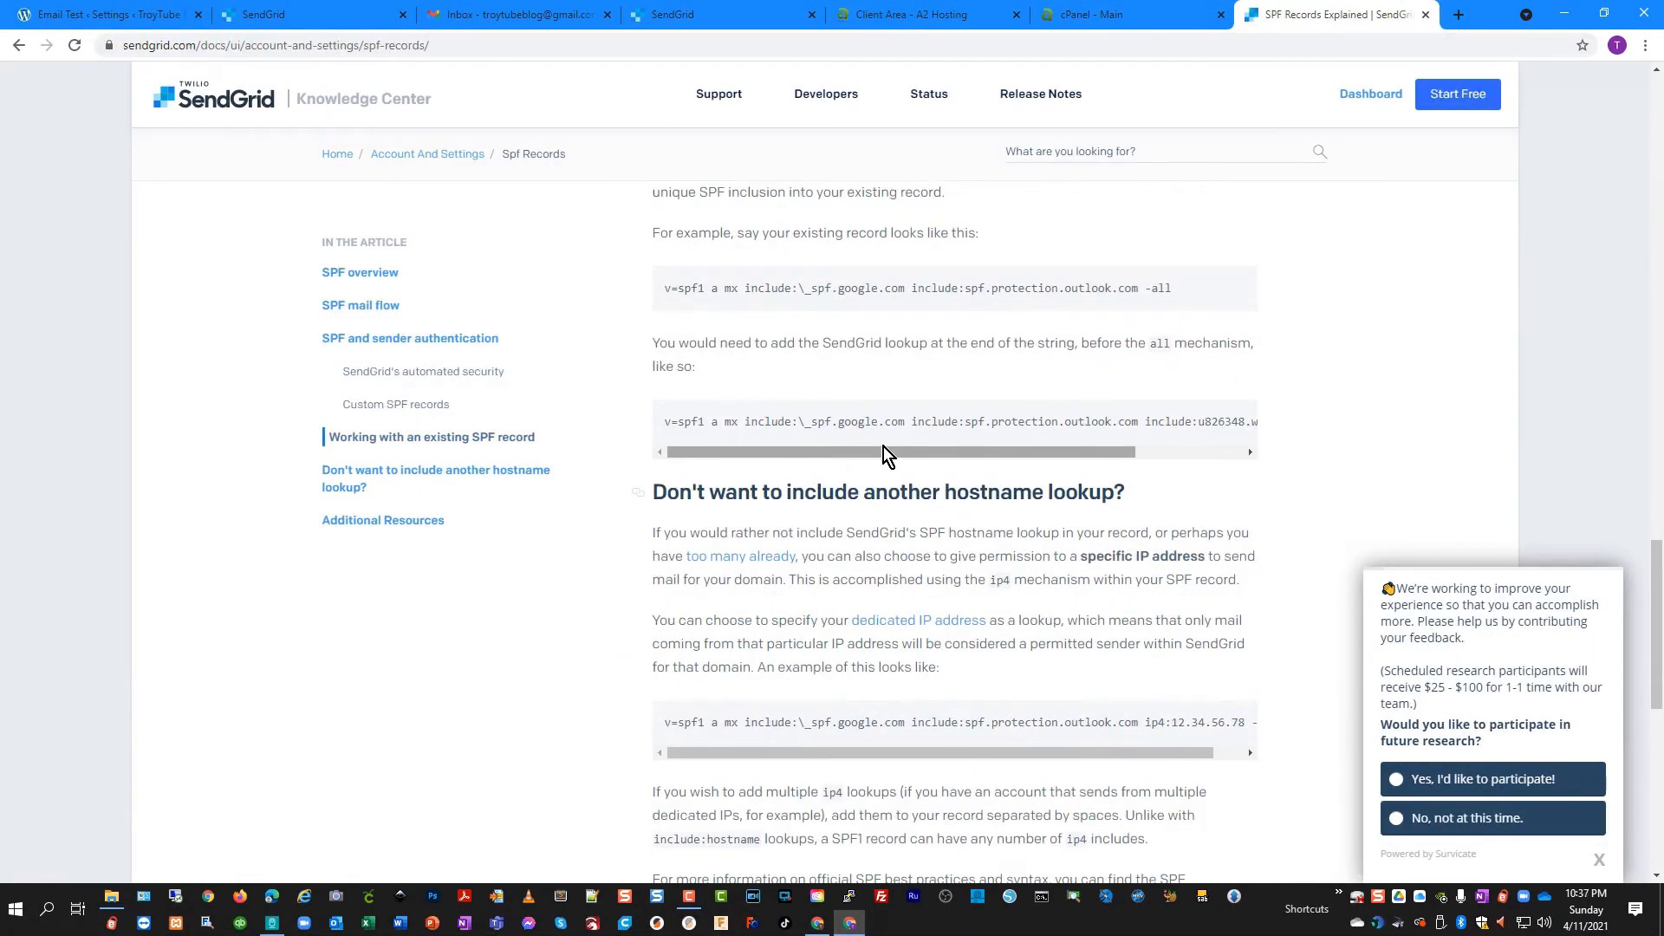
drag(884, 451, 1115, 457)
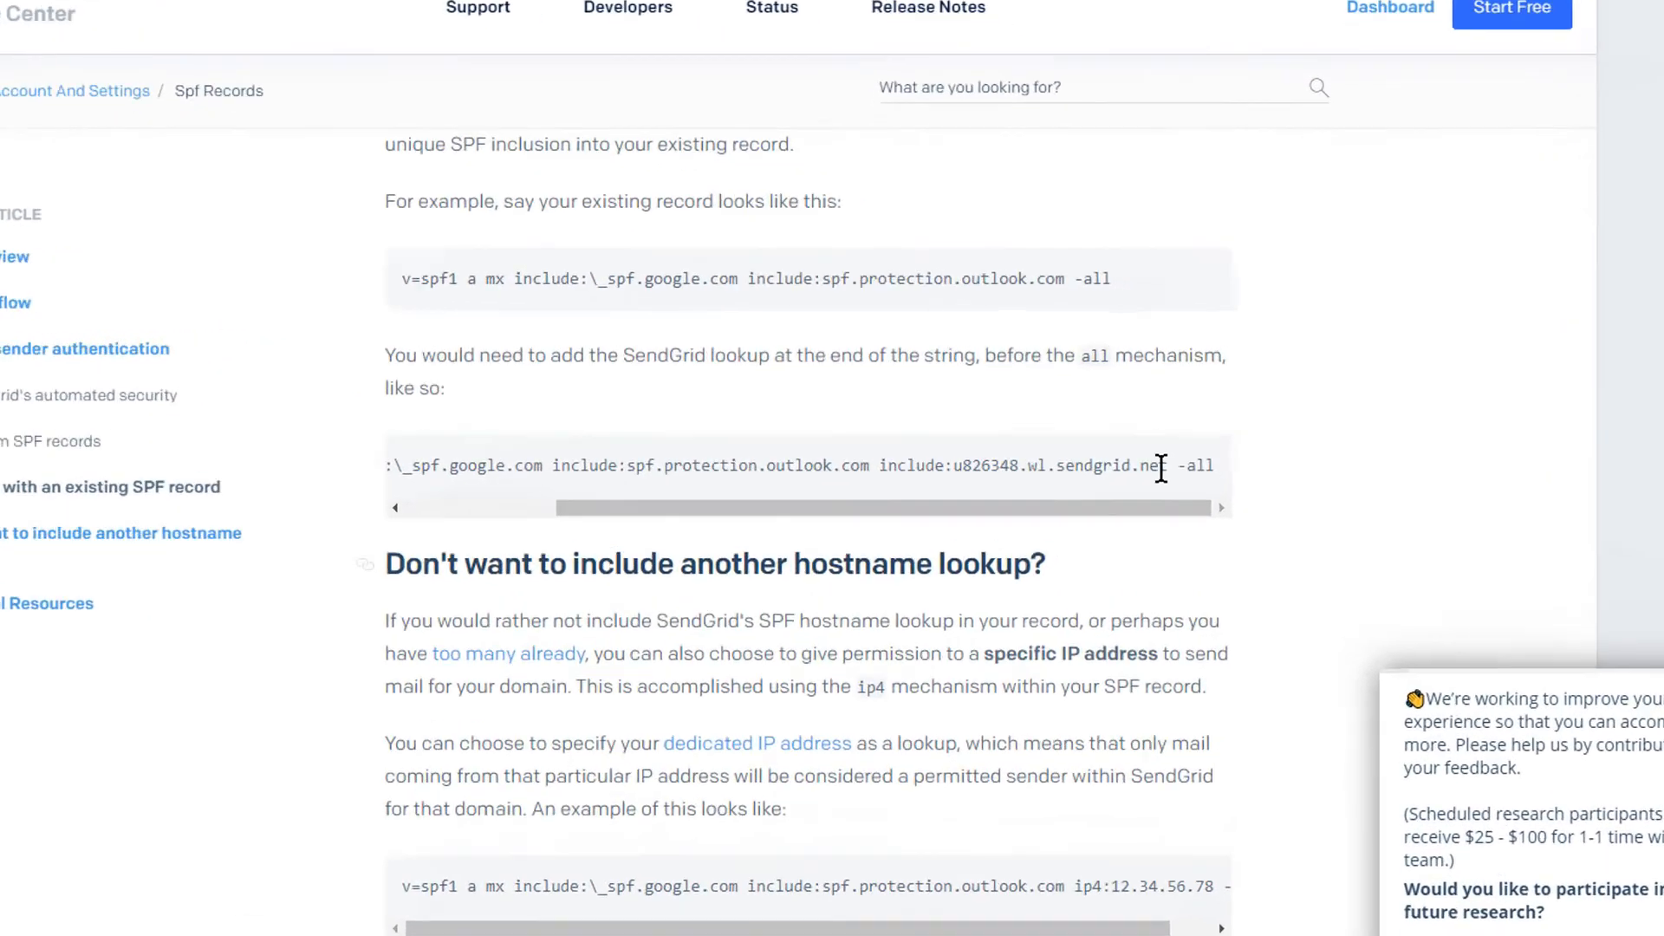
drag(1163, 466, 1014, 464)
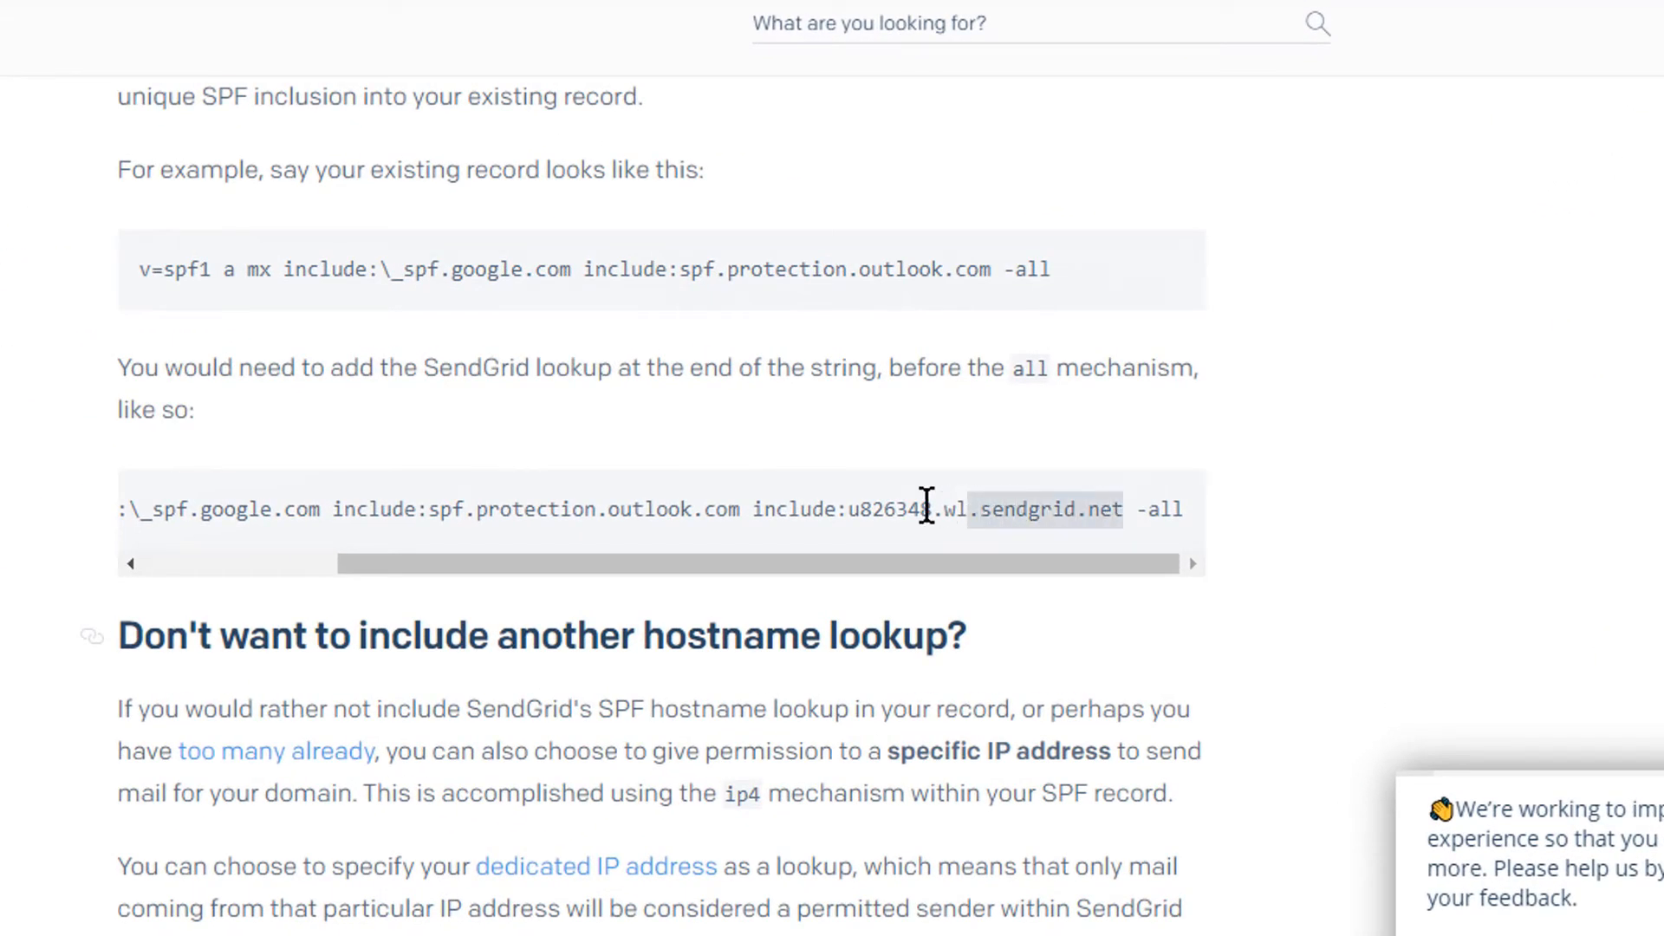
drag(926, 506, 752, 509)
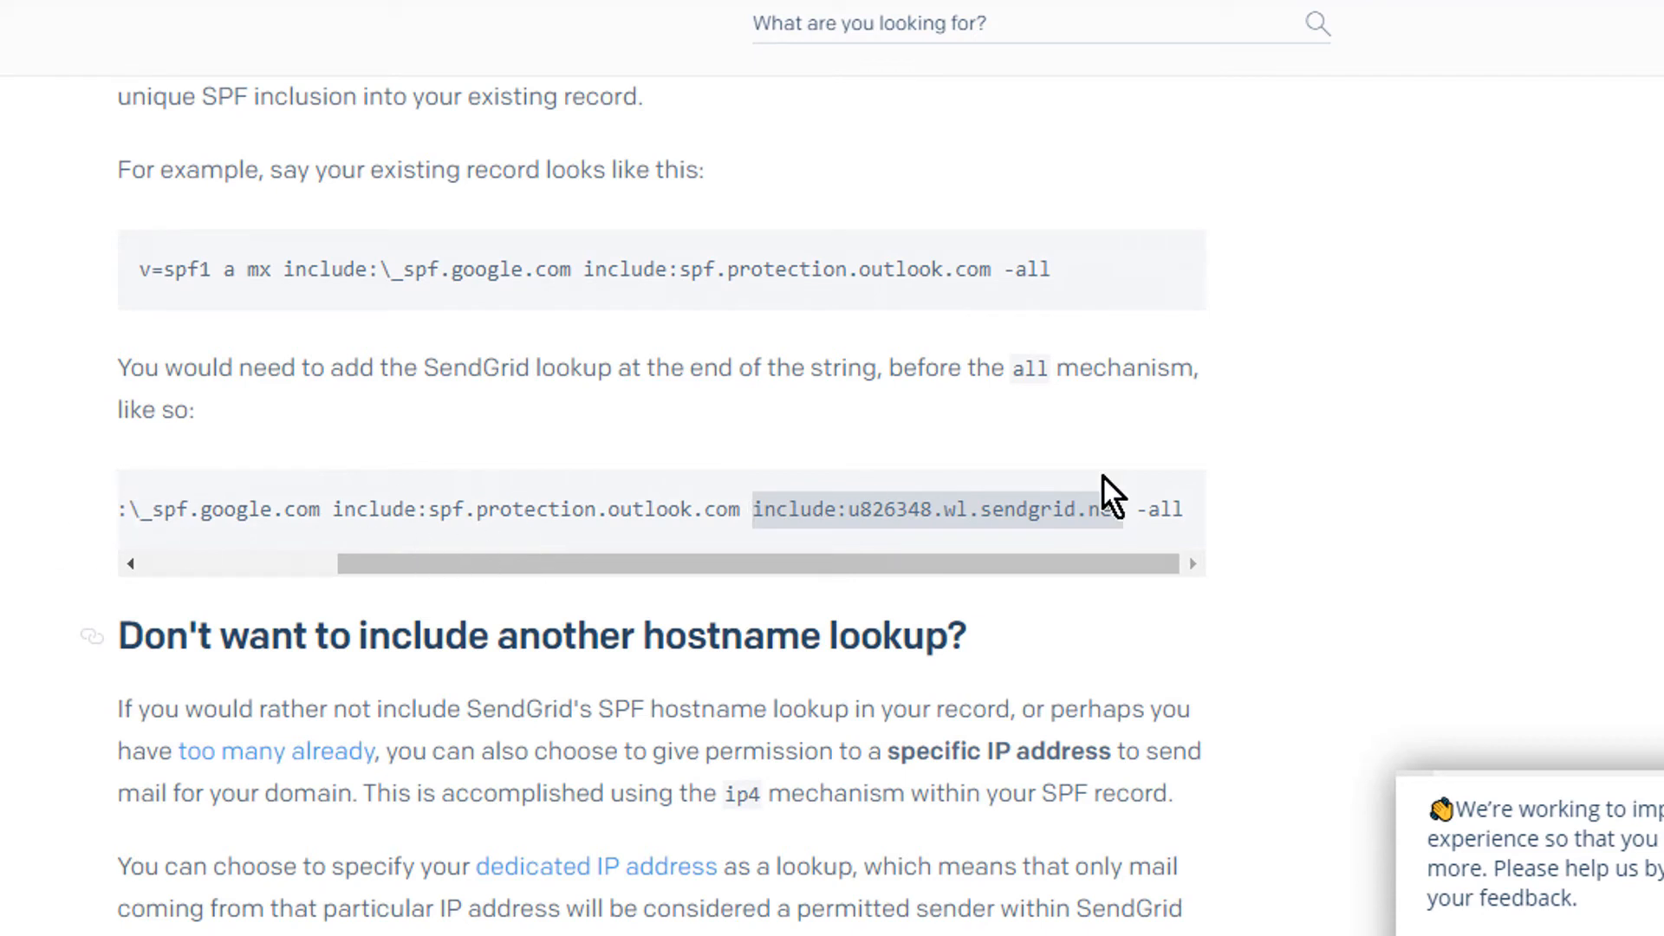
right_click(953, 507)
click(1040, 523)
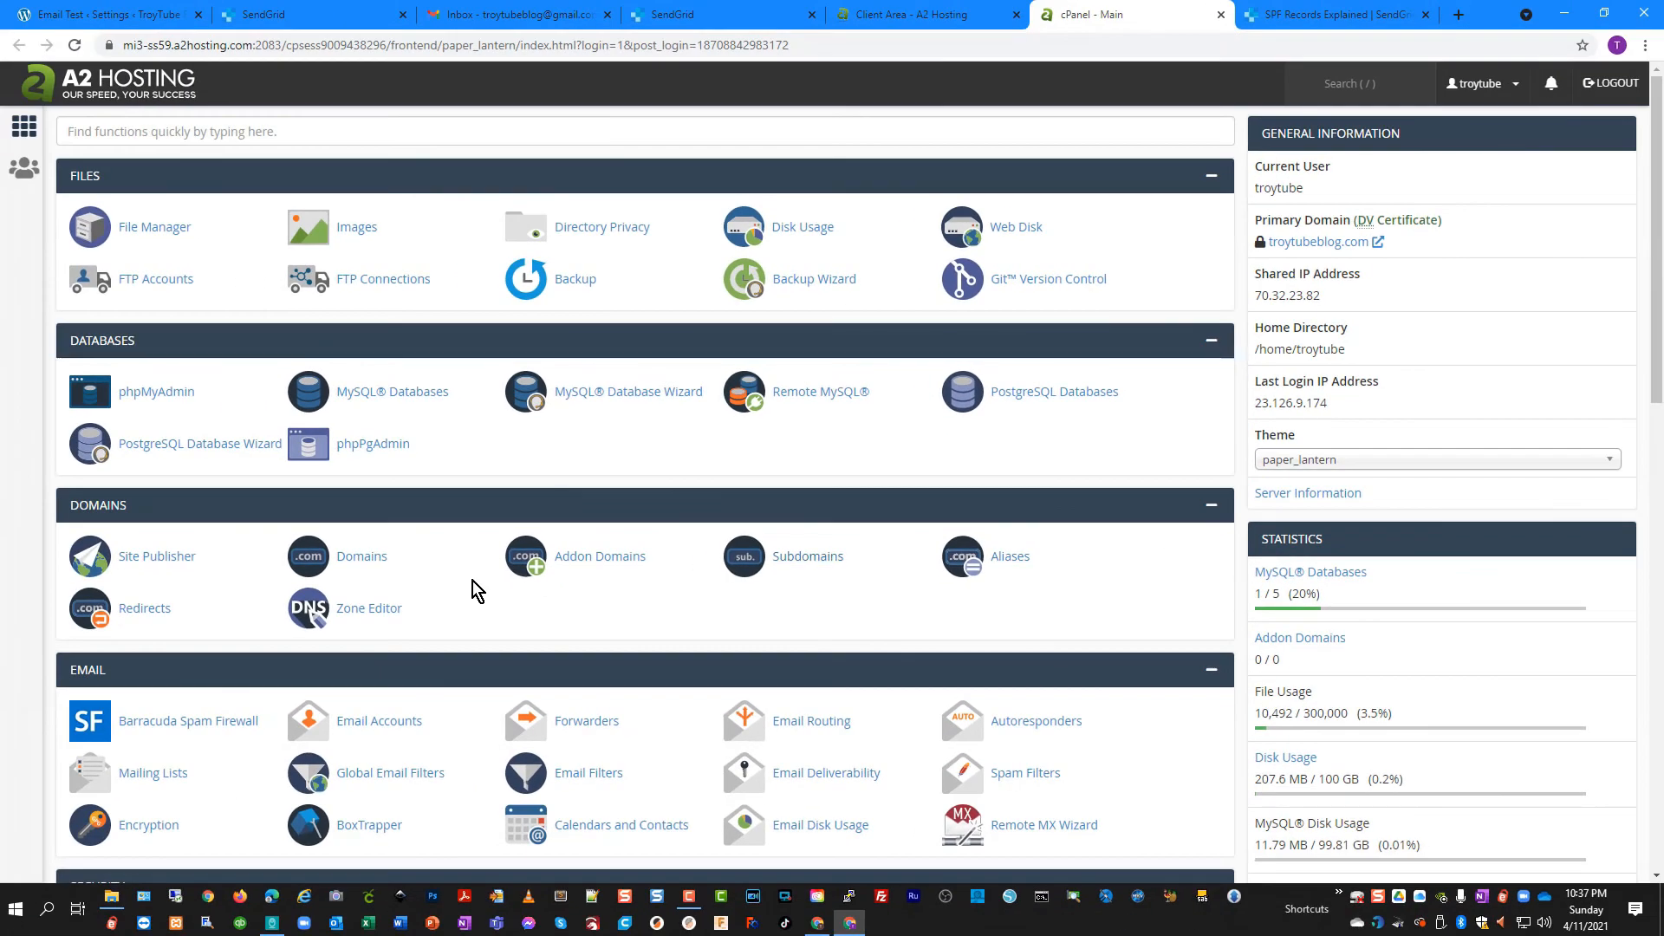
scroll(473, 563, down, 2)
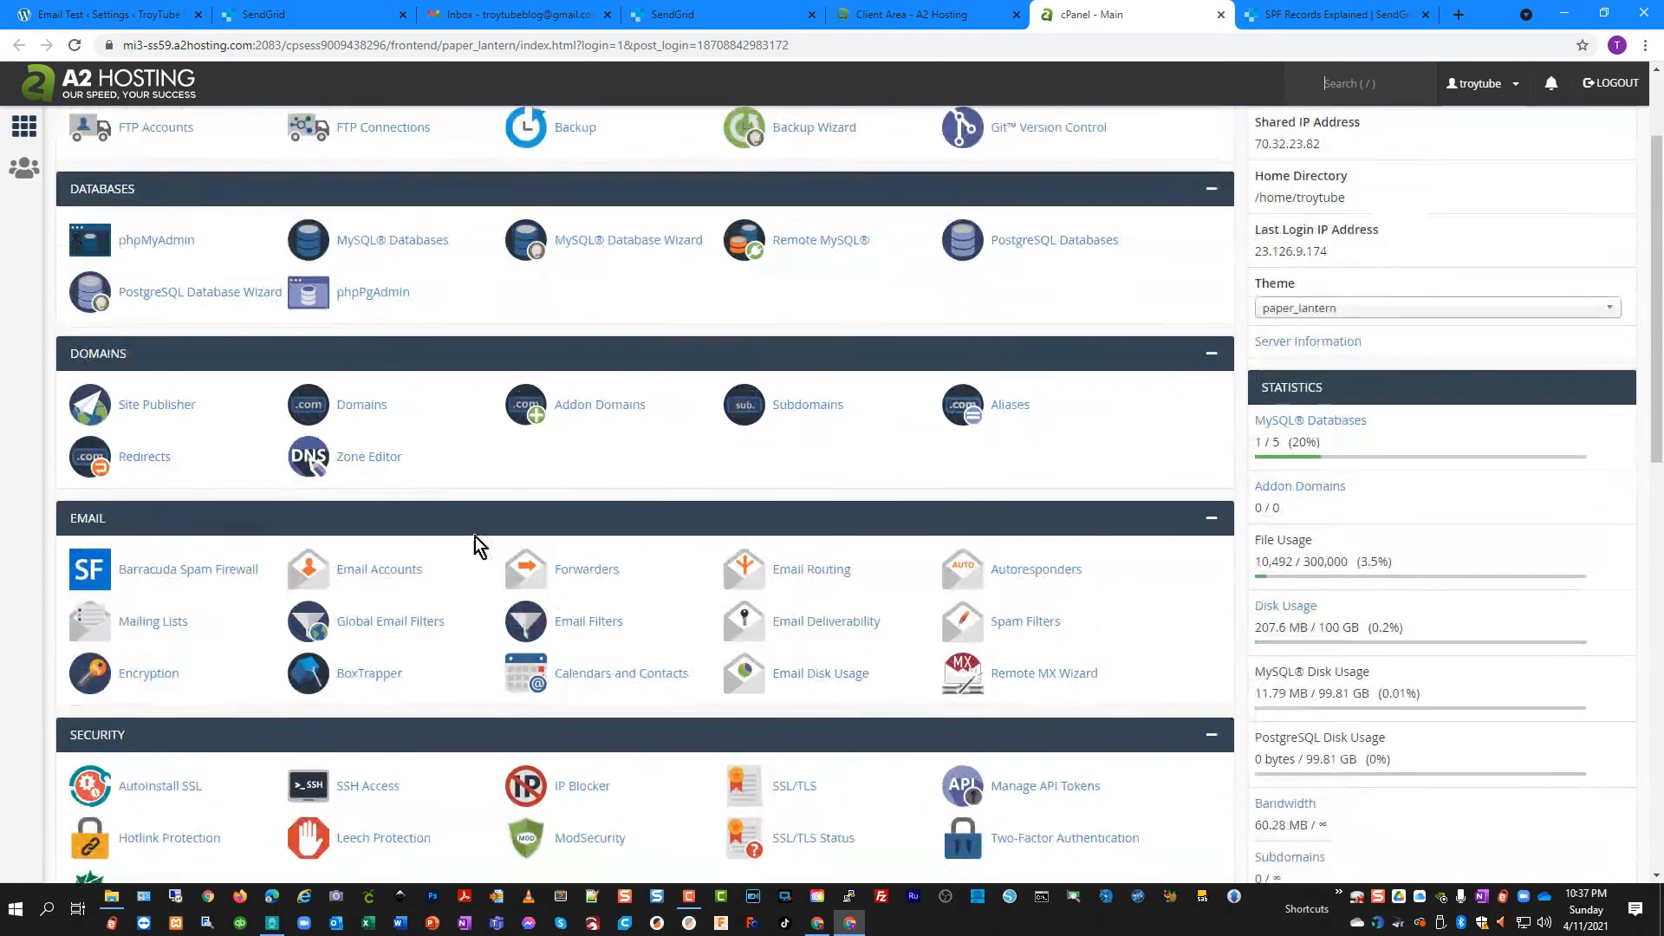
In Zone Editor, paste SendGrid's include before ~all in troytubeblog.com's v=spf1 TXT record and save it
click(359, 466)
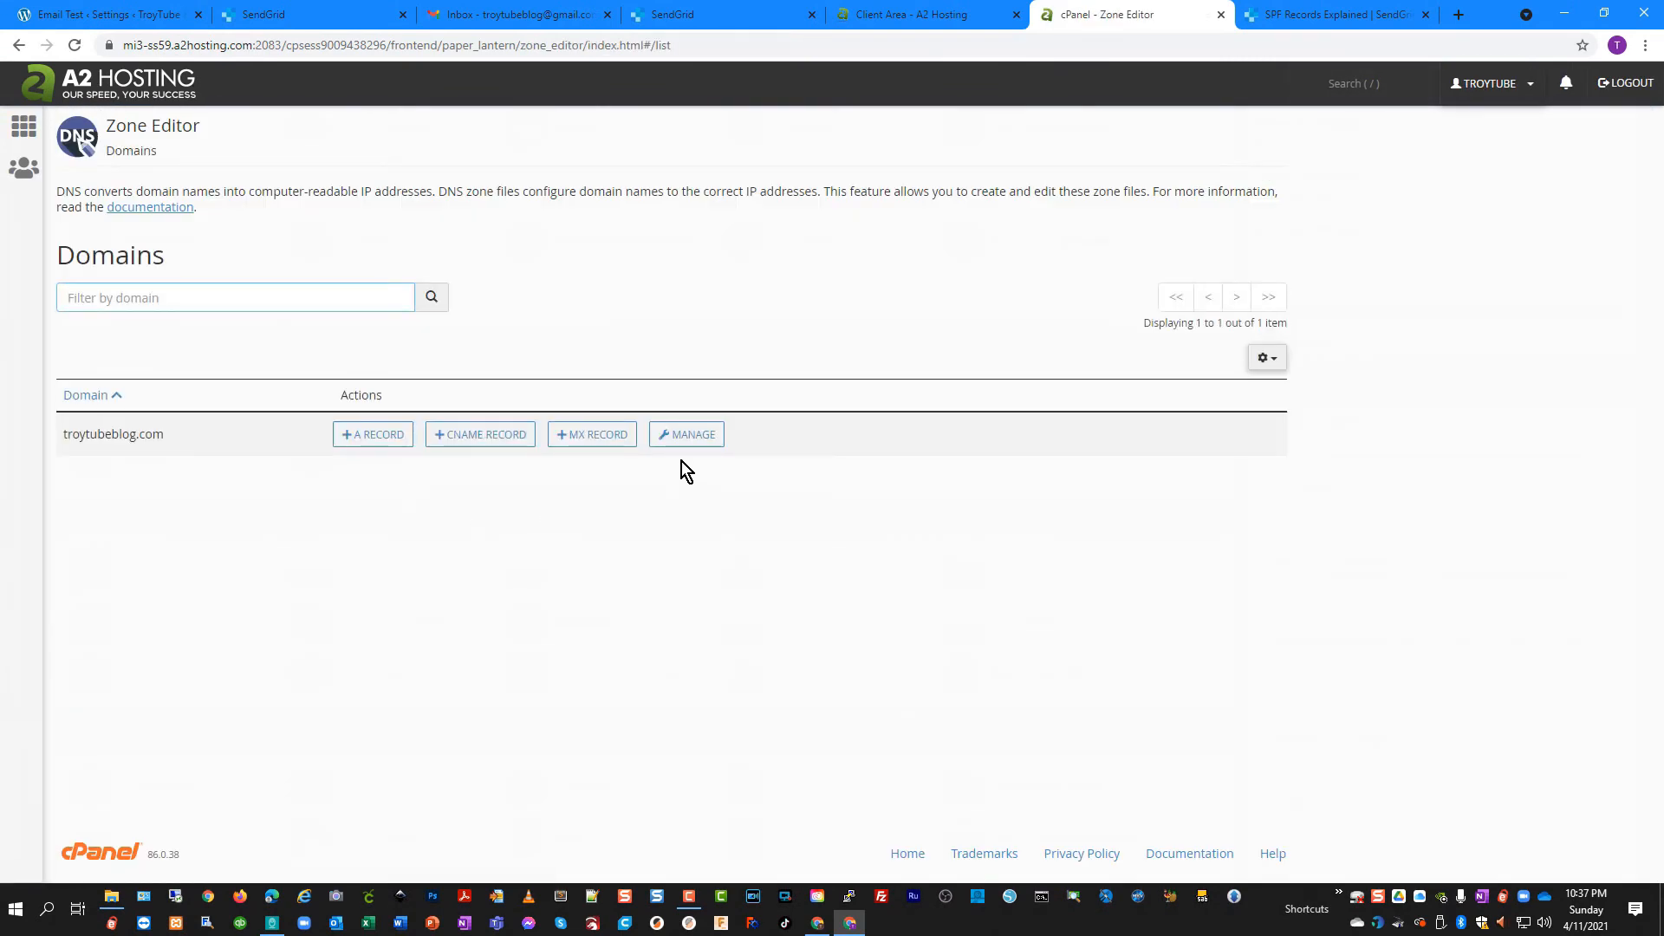
click(687, 435)
scroll(920, 512, down, 2)
scroll(920, 513, down, 2)
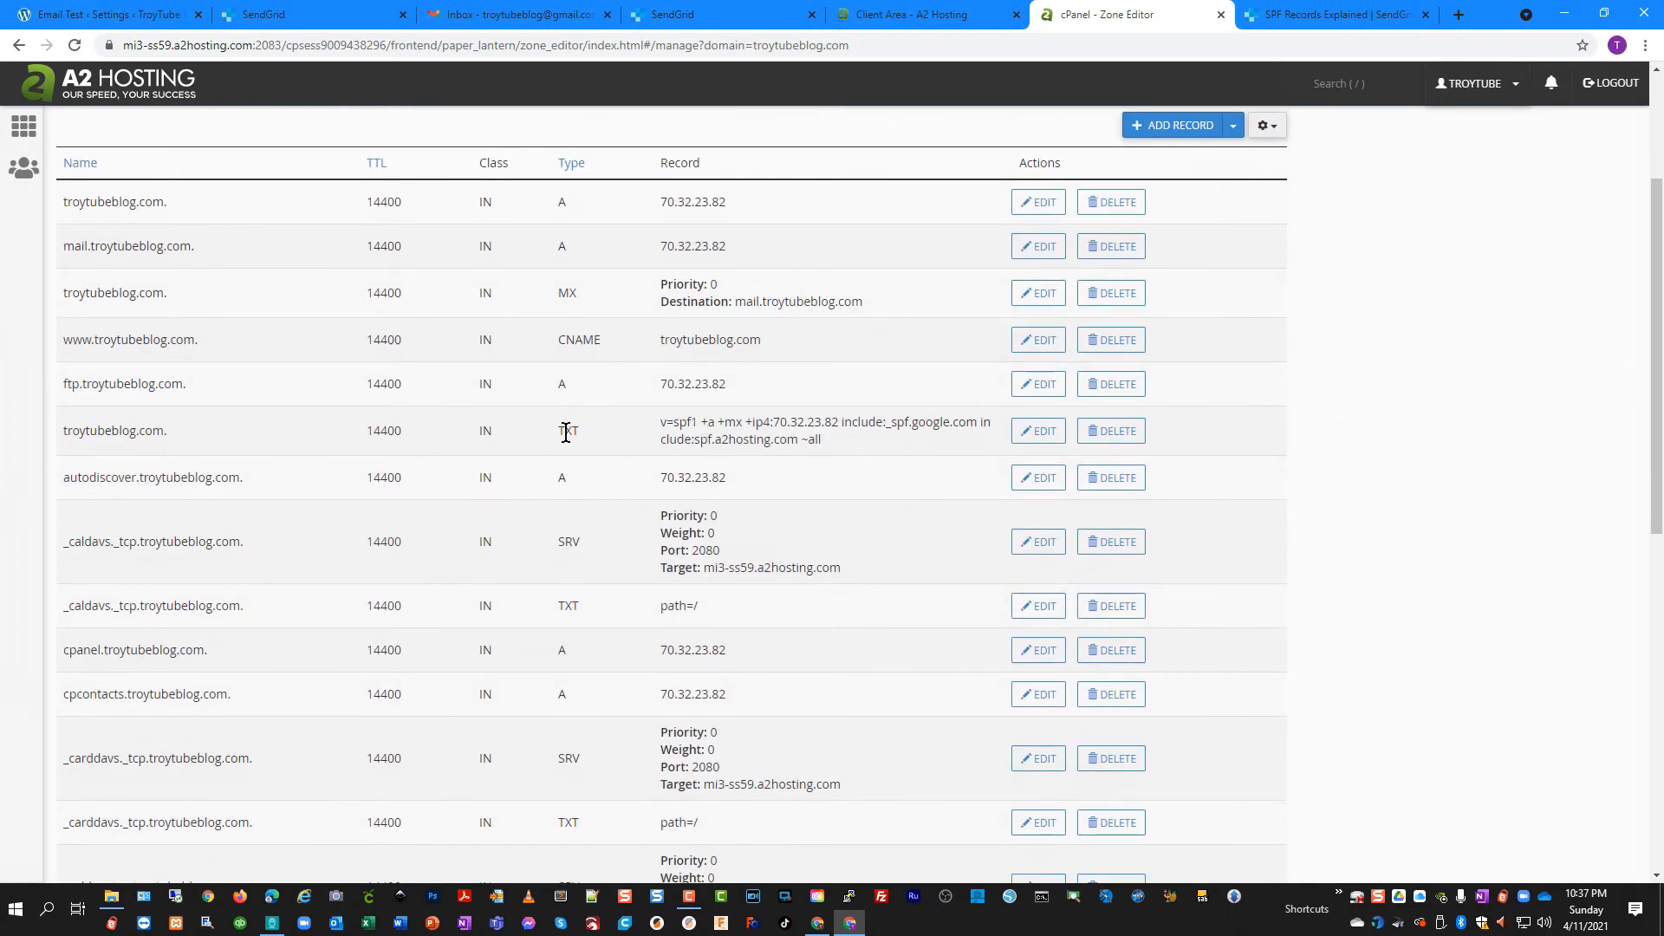
drag(661, 425, 704, 424)
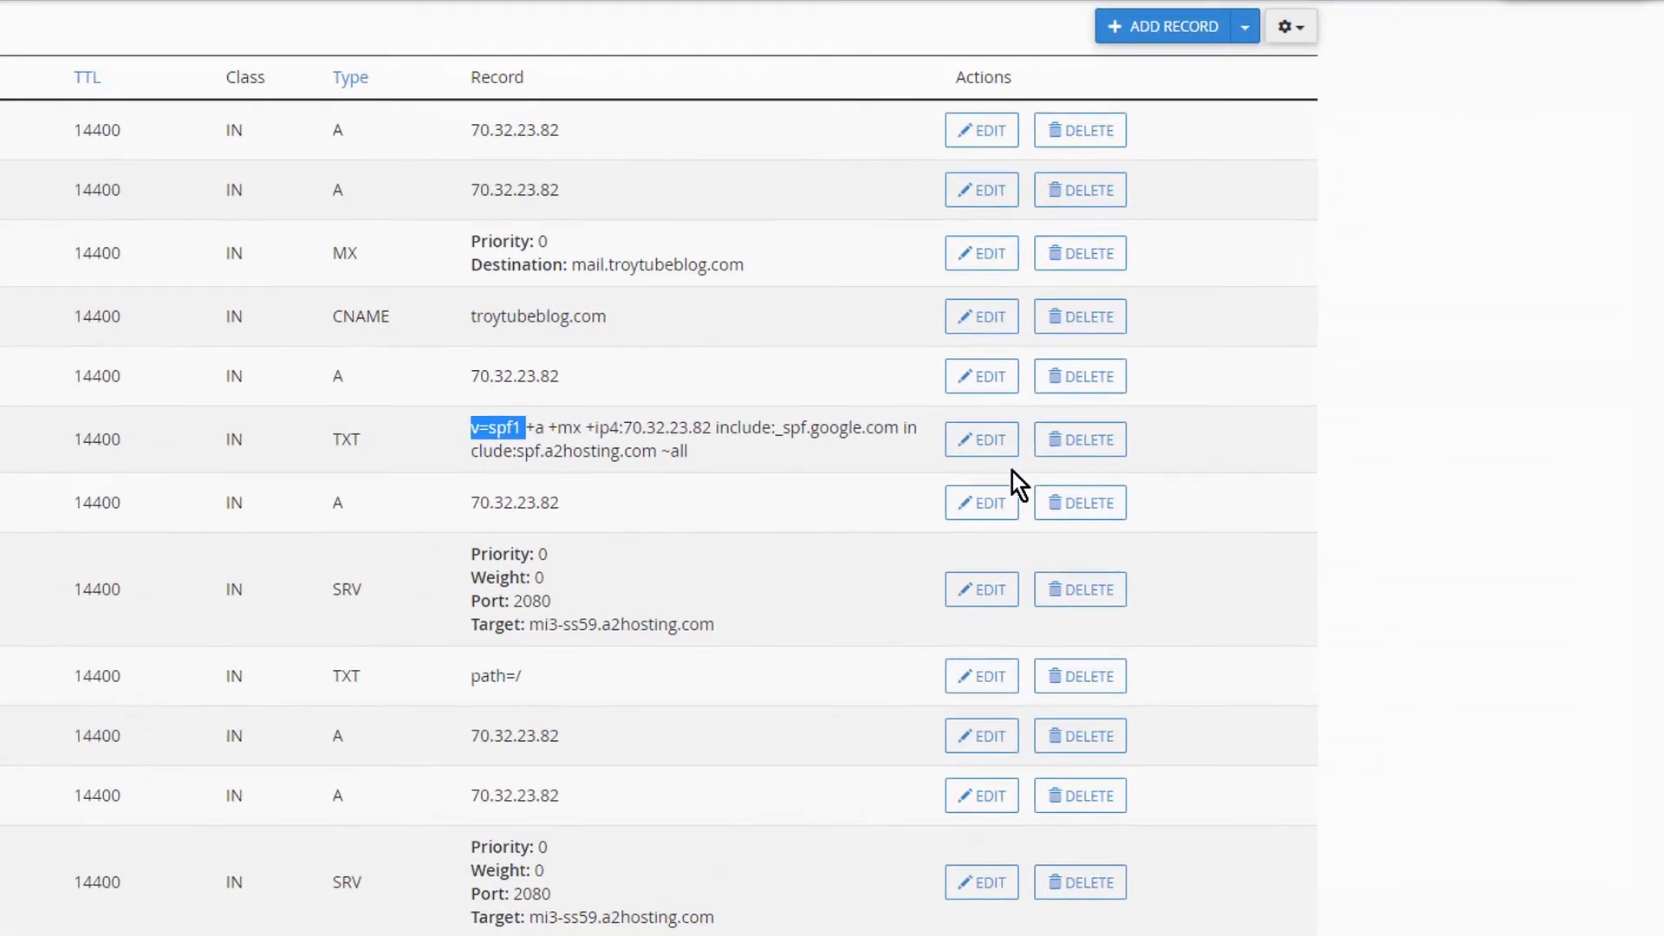
click(997, 447)
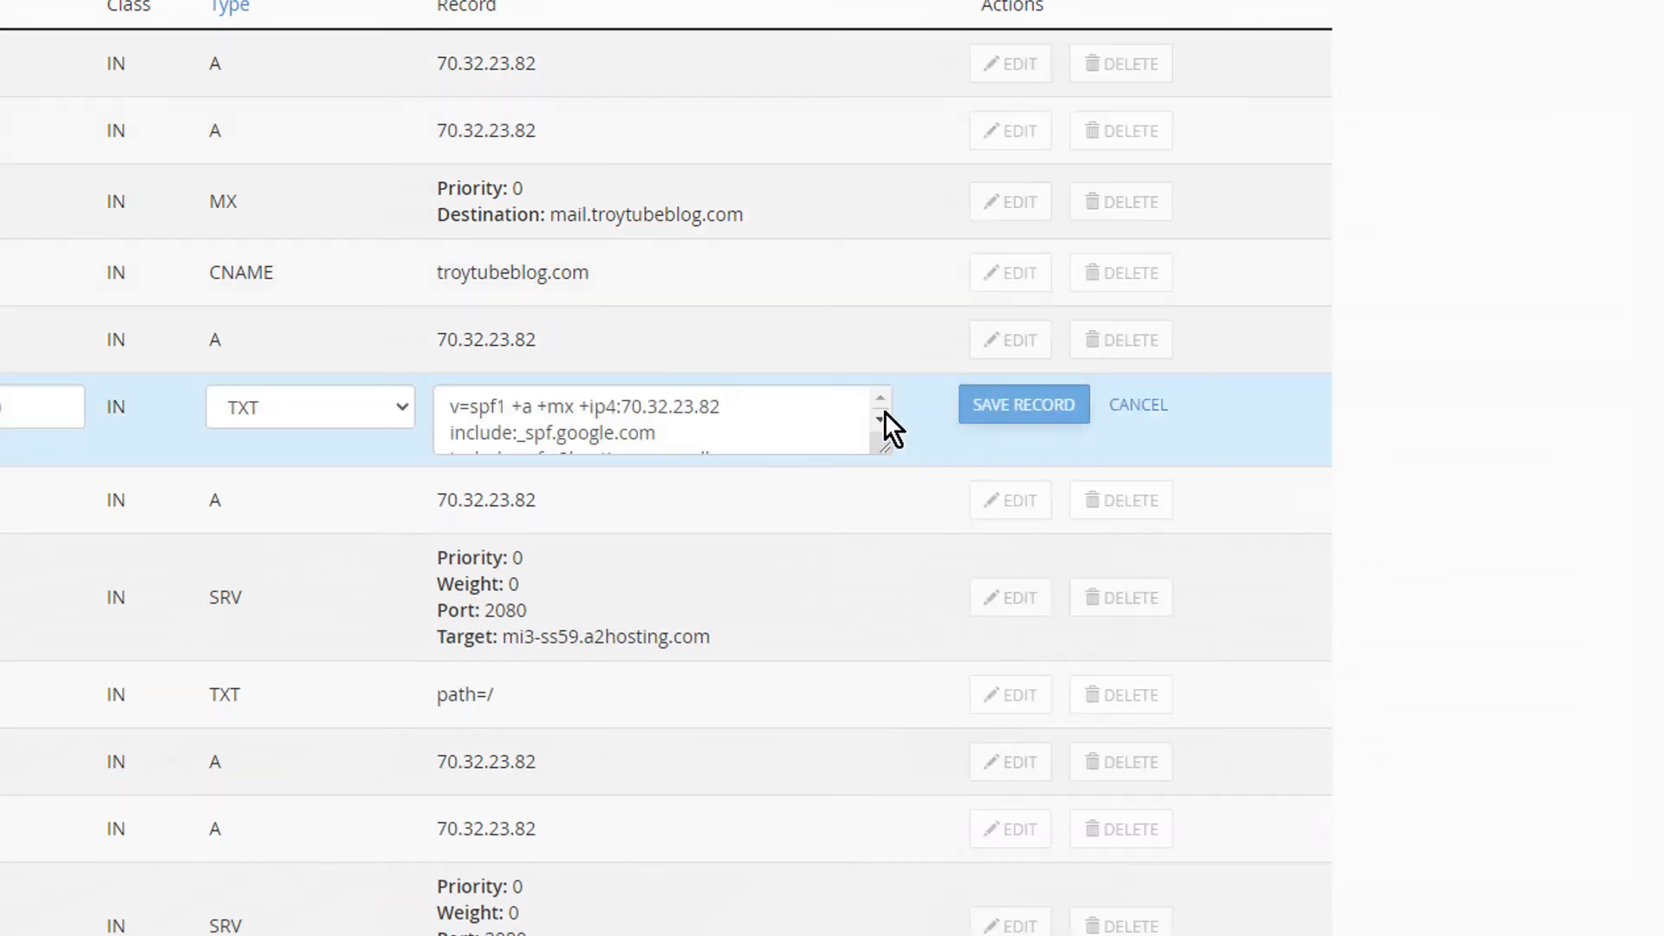
drag(884, 449, 1167, 673)
click(782, 622)
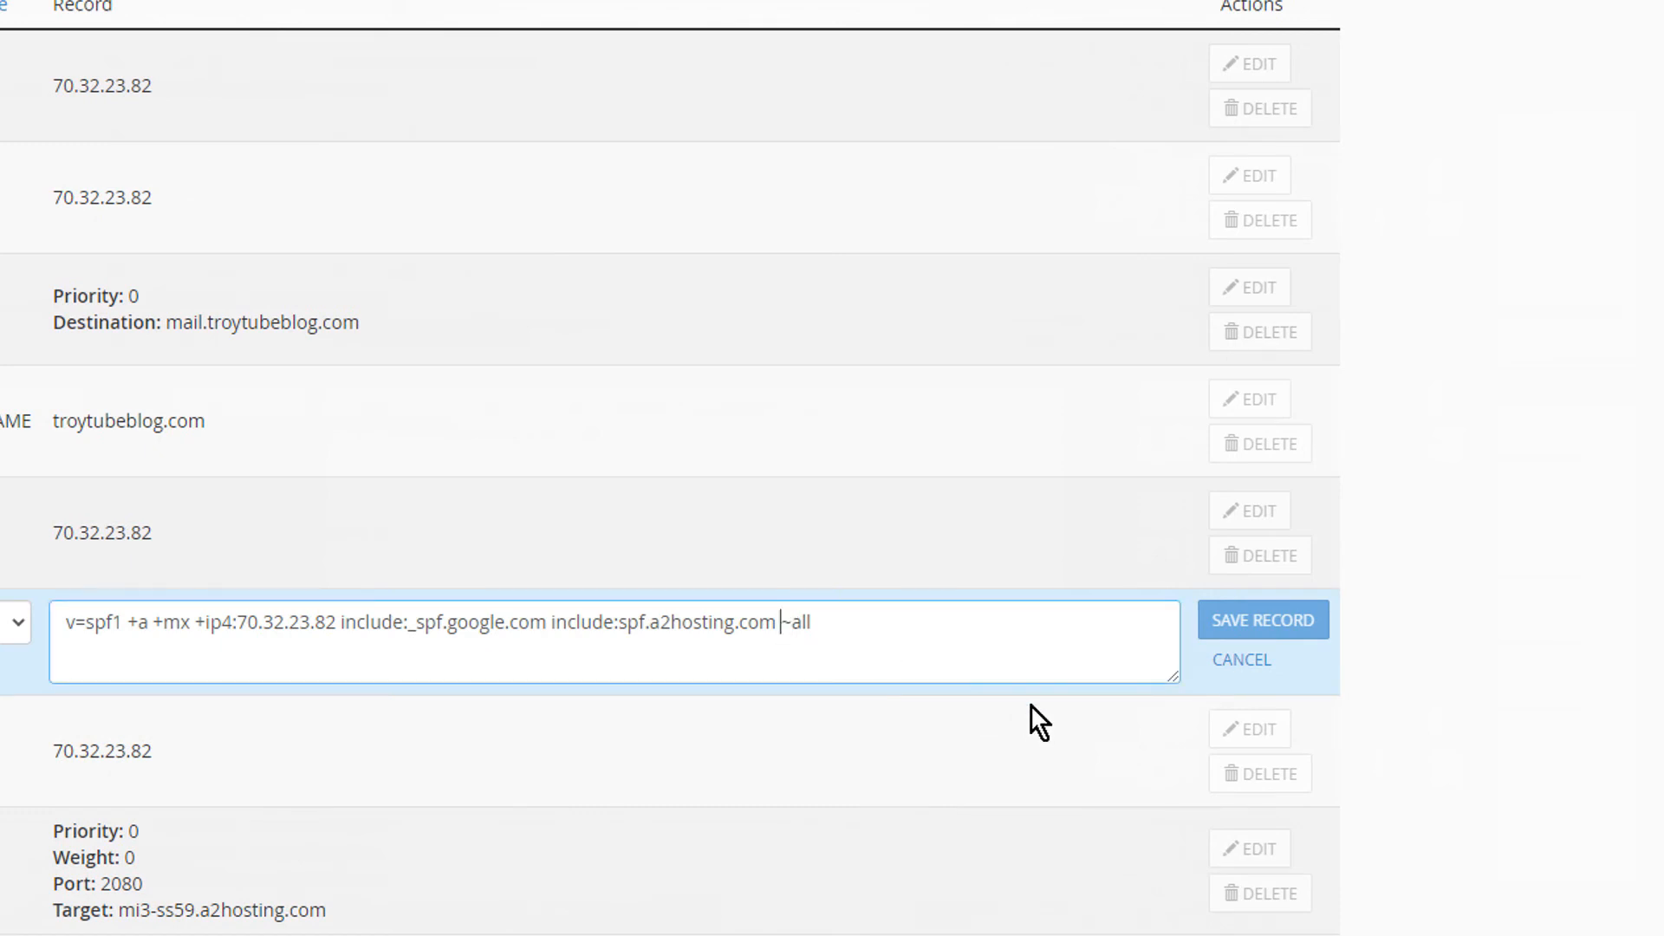
key(ctrl+v)
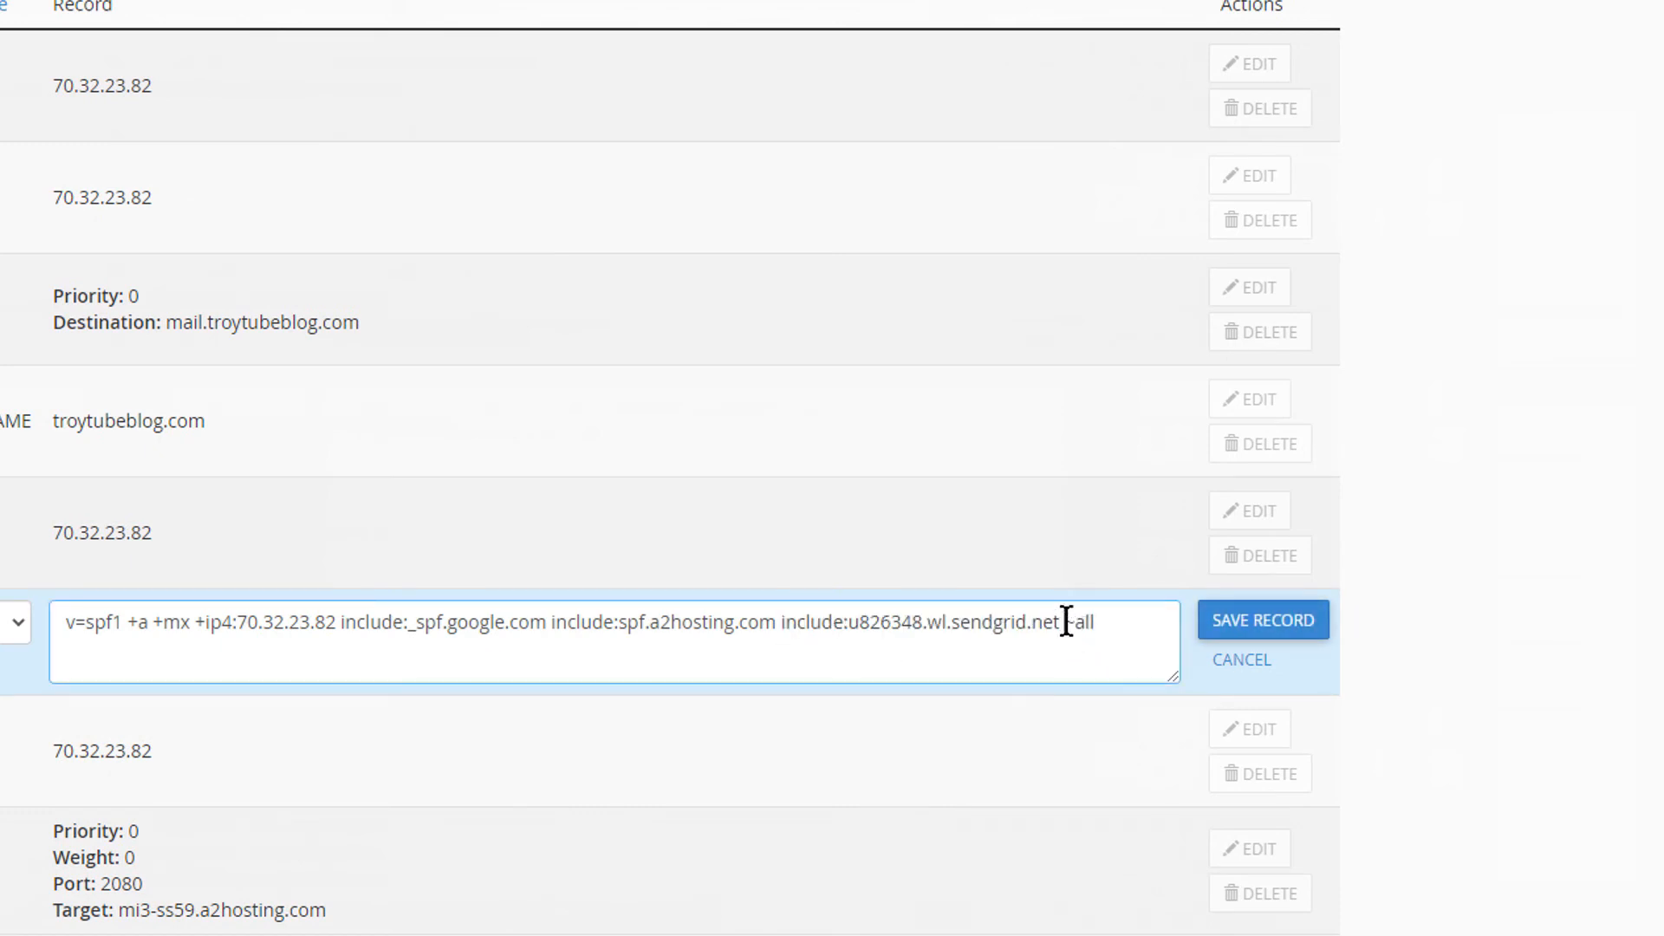
click(1257, 624)
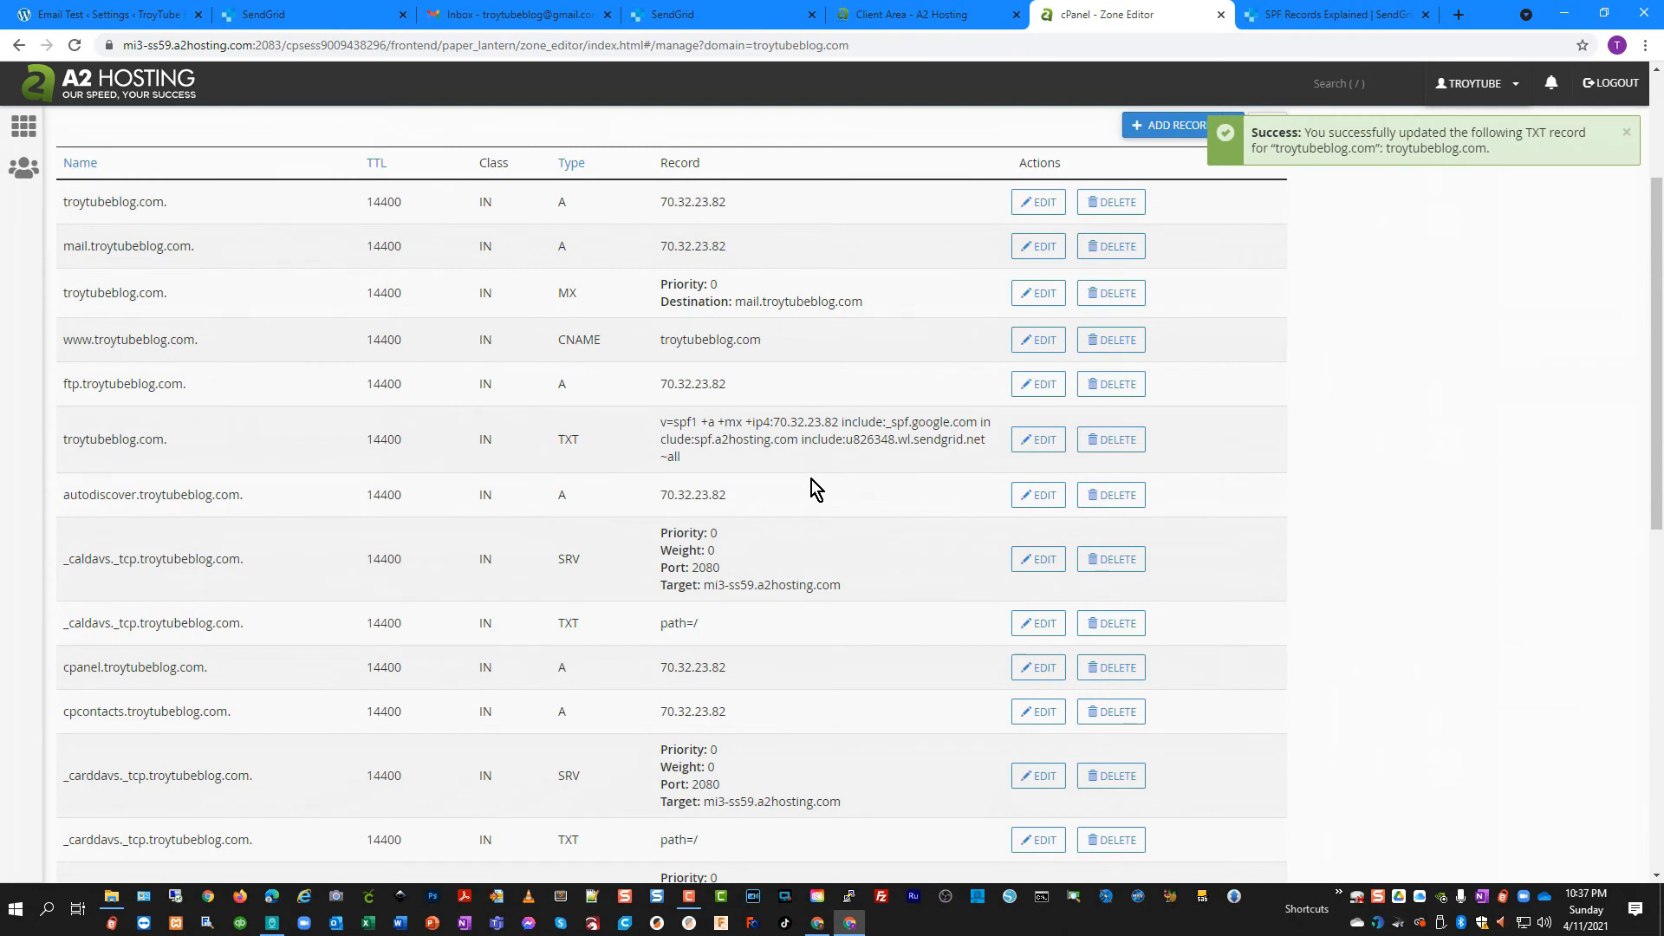
scroll(768, 485, up, 1)
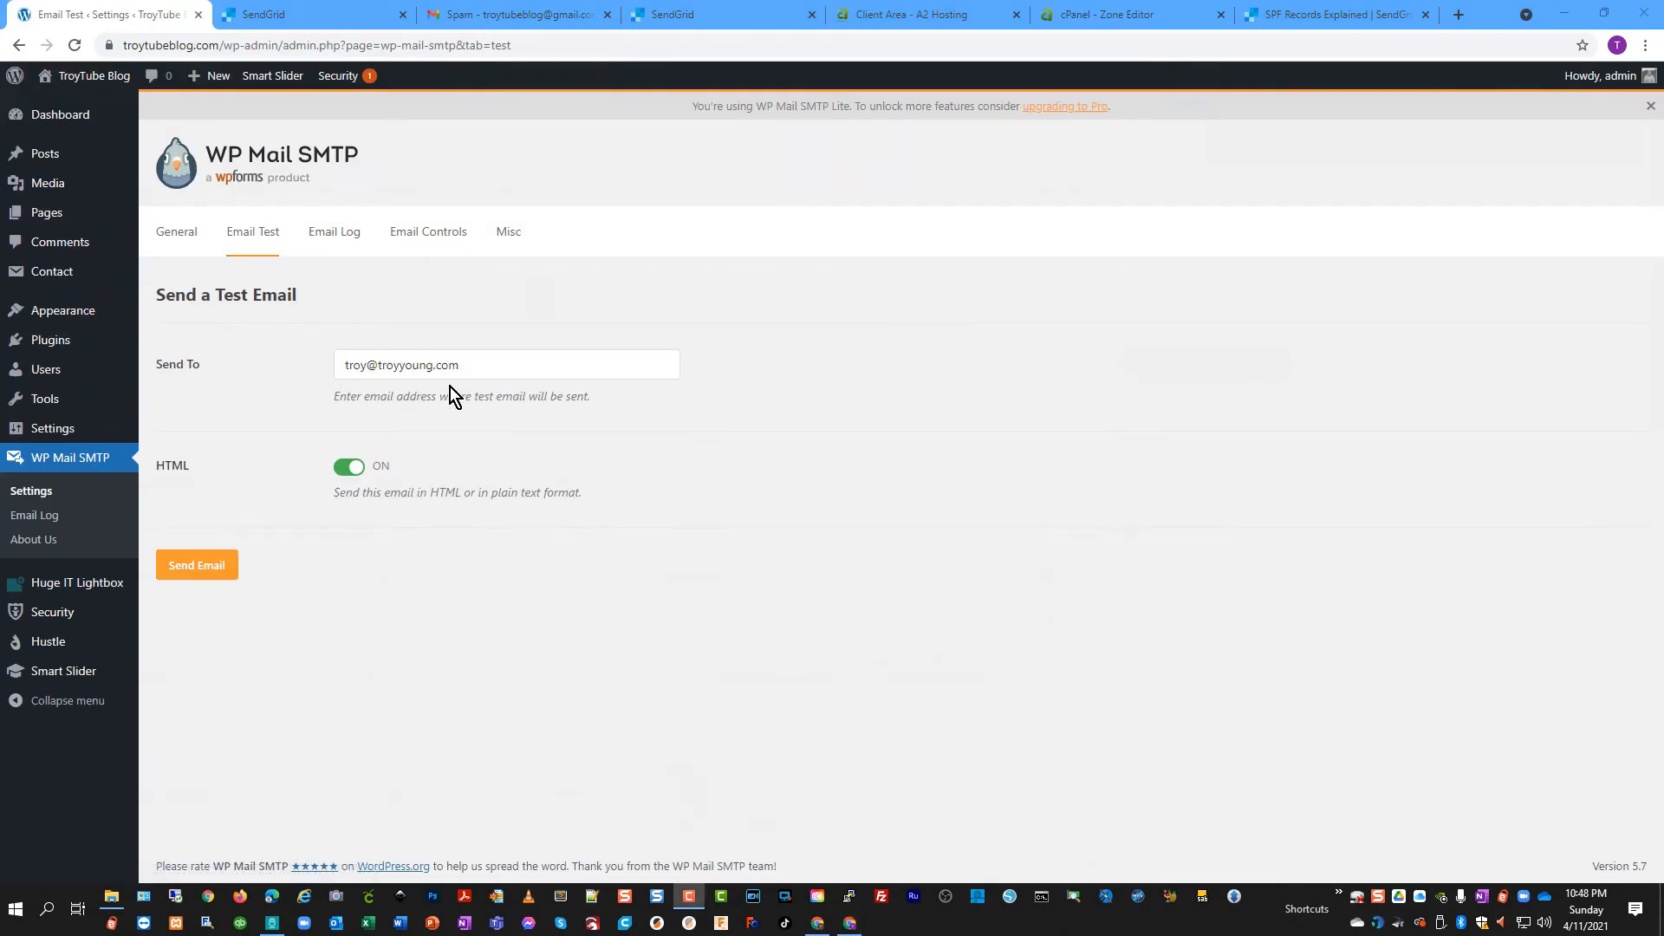
Send another test email and review the domain check results, including the DKIM warning
click(230, 567)
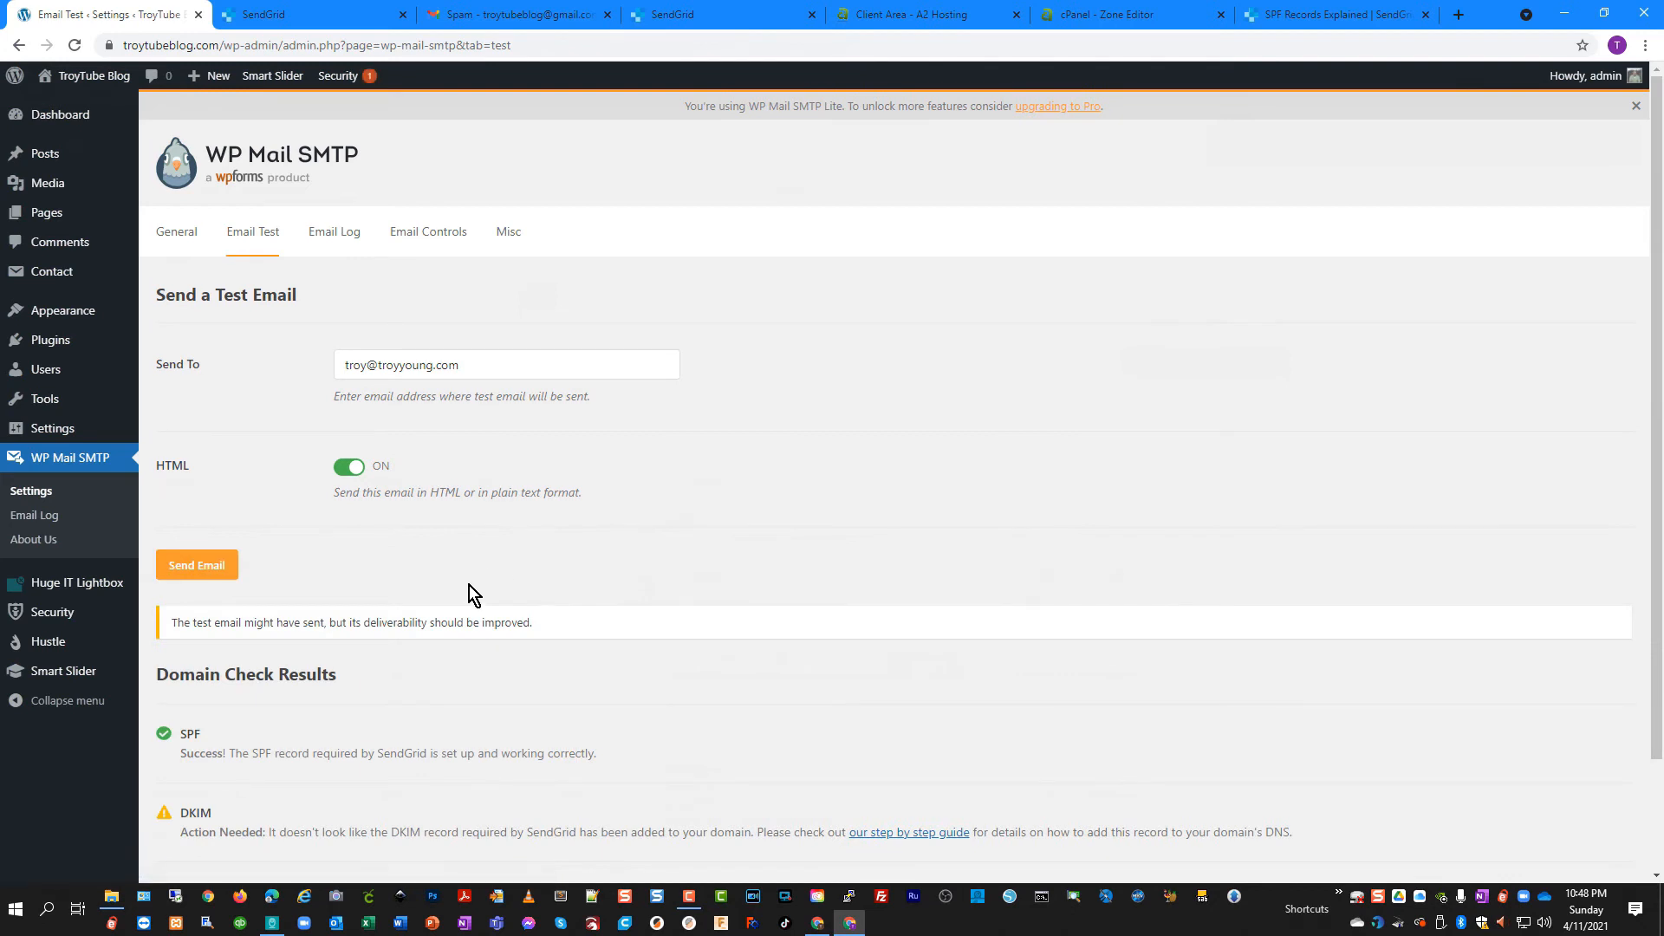
scroll(486, 586, down, 2)
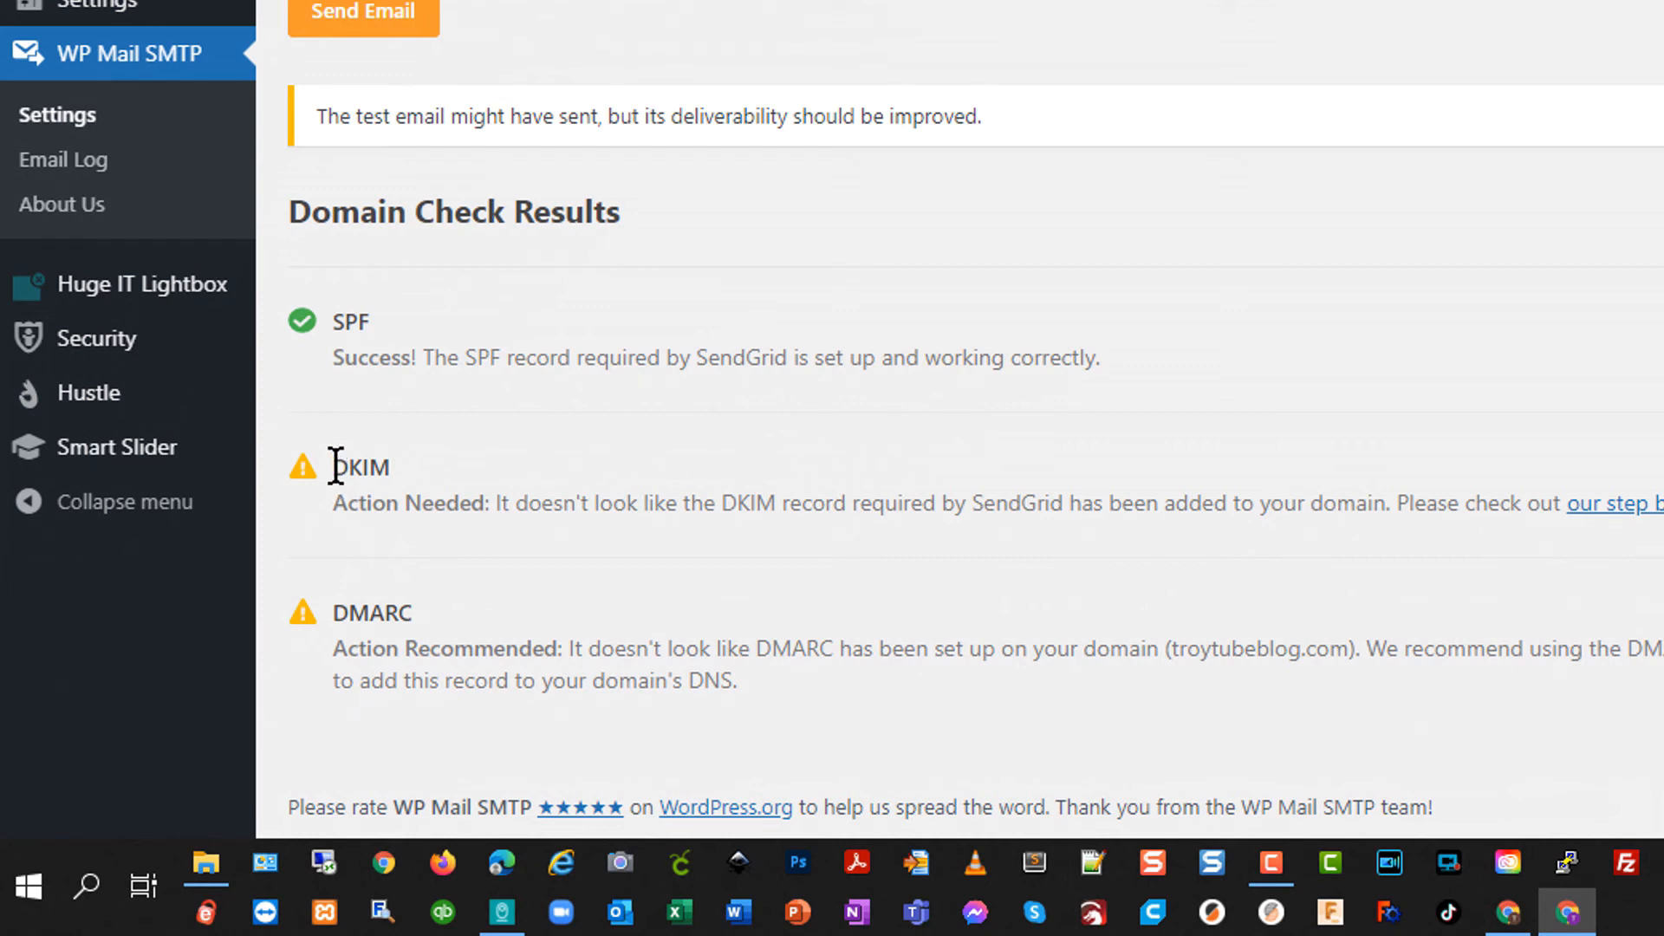
drag(336, 468, 383, 468)
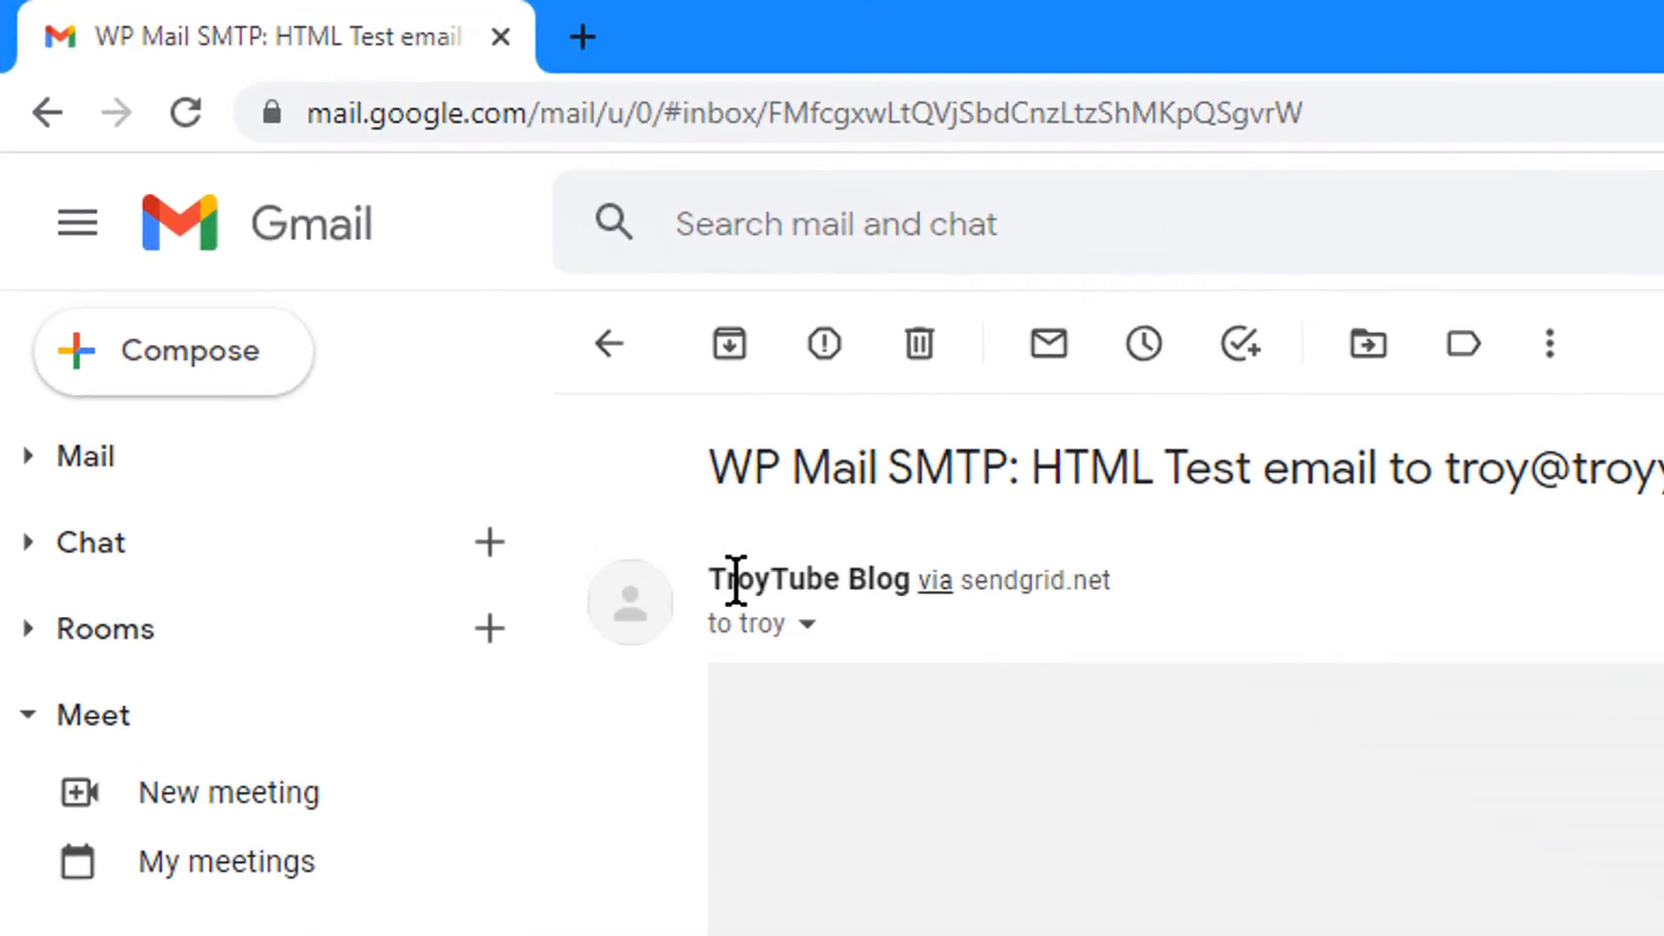
Check that the test email's sender line in Gmail reads 'via sendgrid.net'
mouse_move(376, 241)
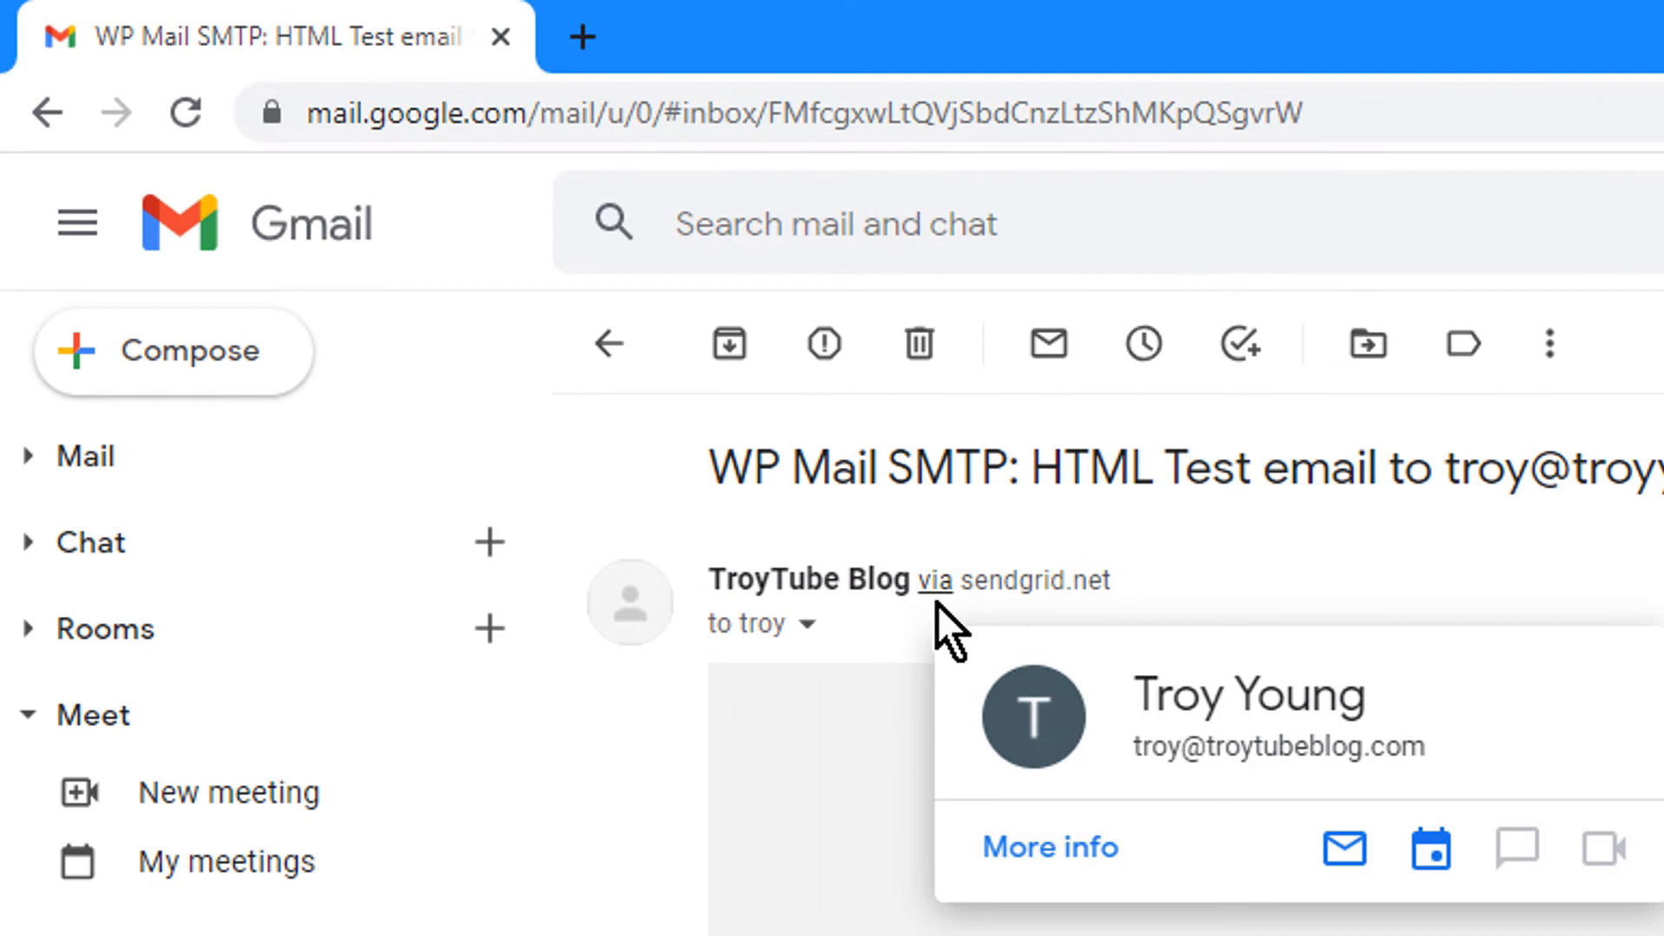
drag(1137, 591, 965, 594)
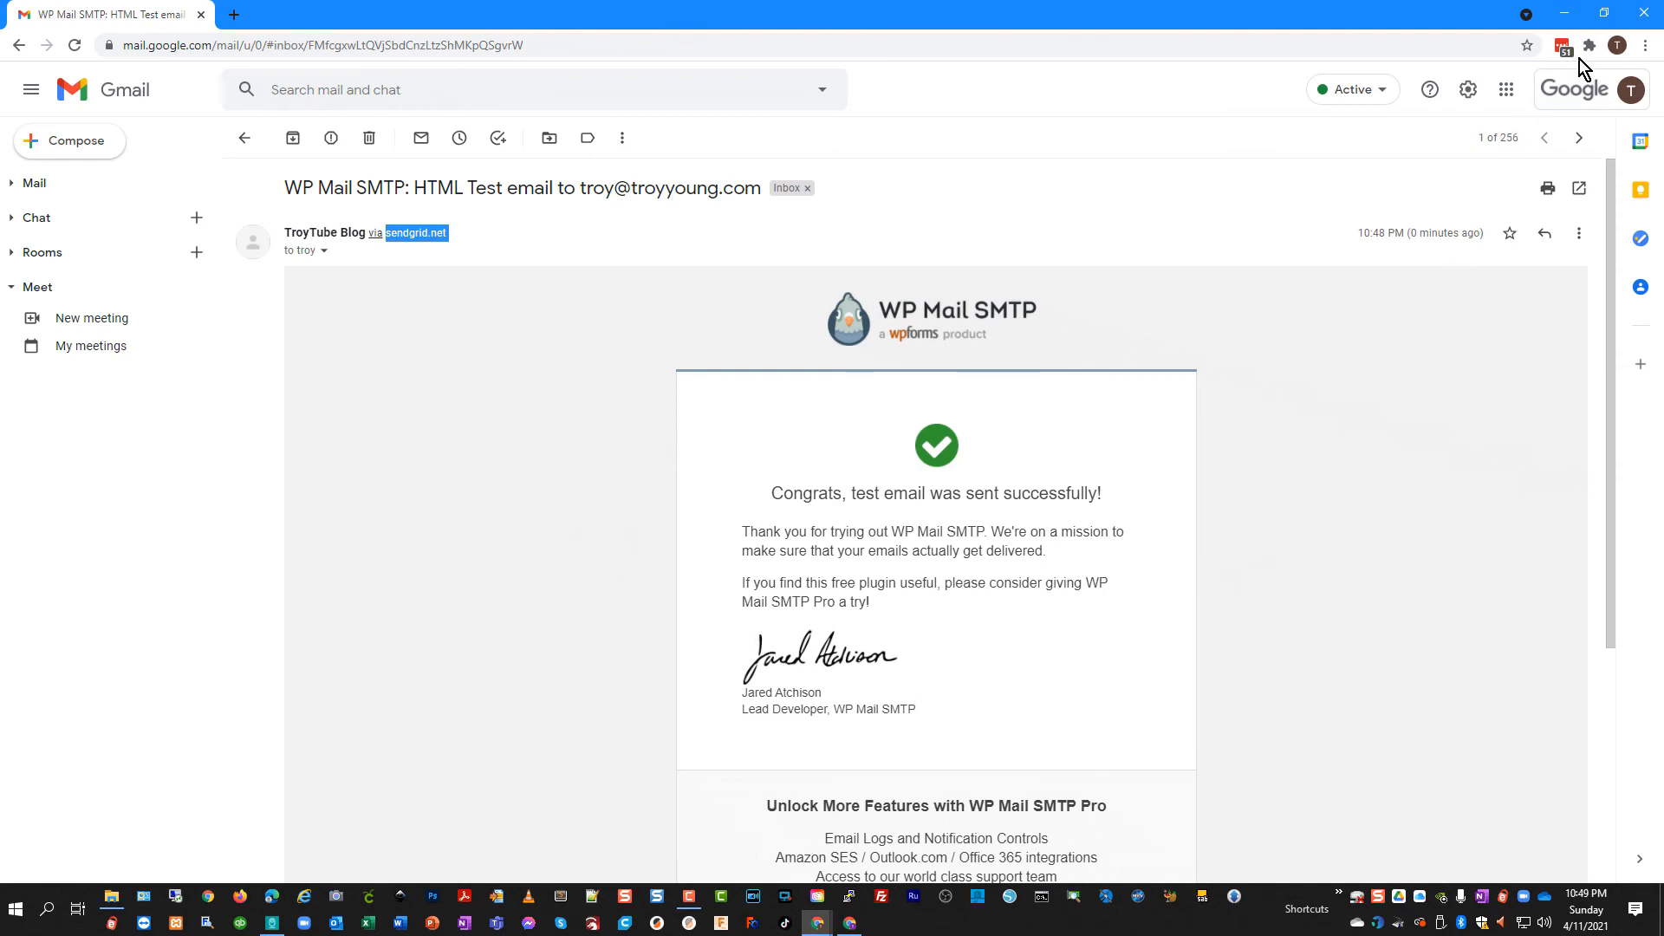
Close Gmail and review the WP Mail SMTP General settings, scrolling back up to the License section
click(1644, 19)
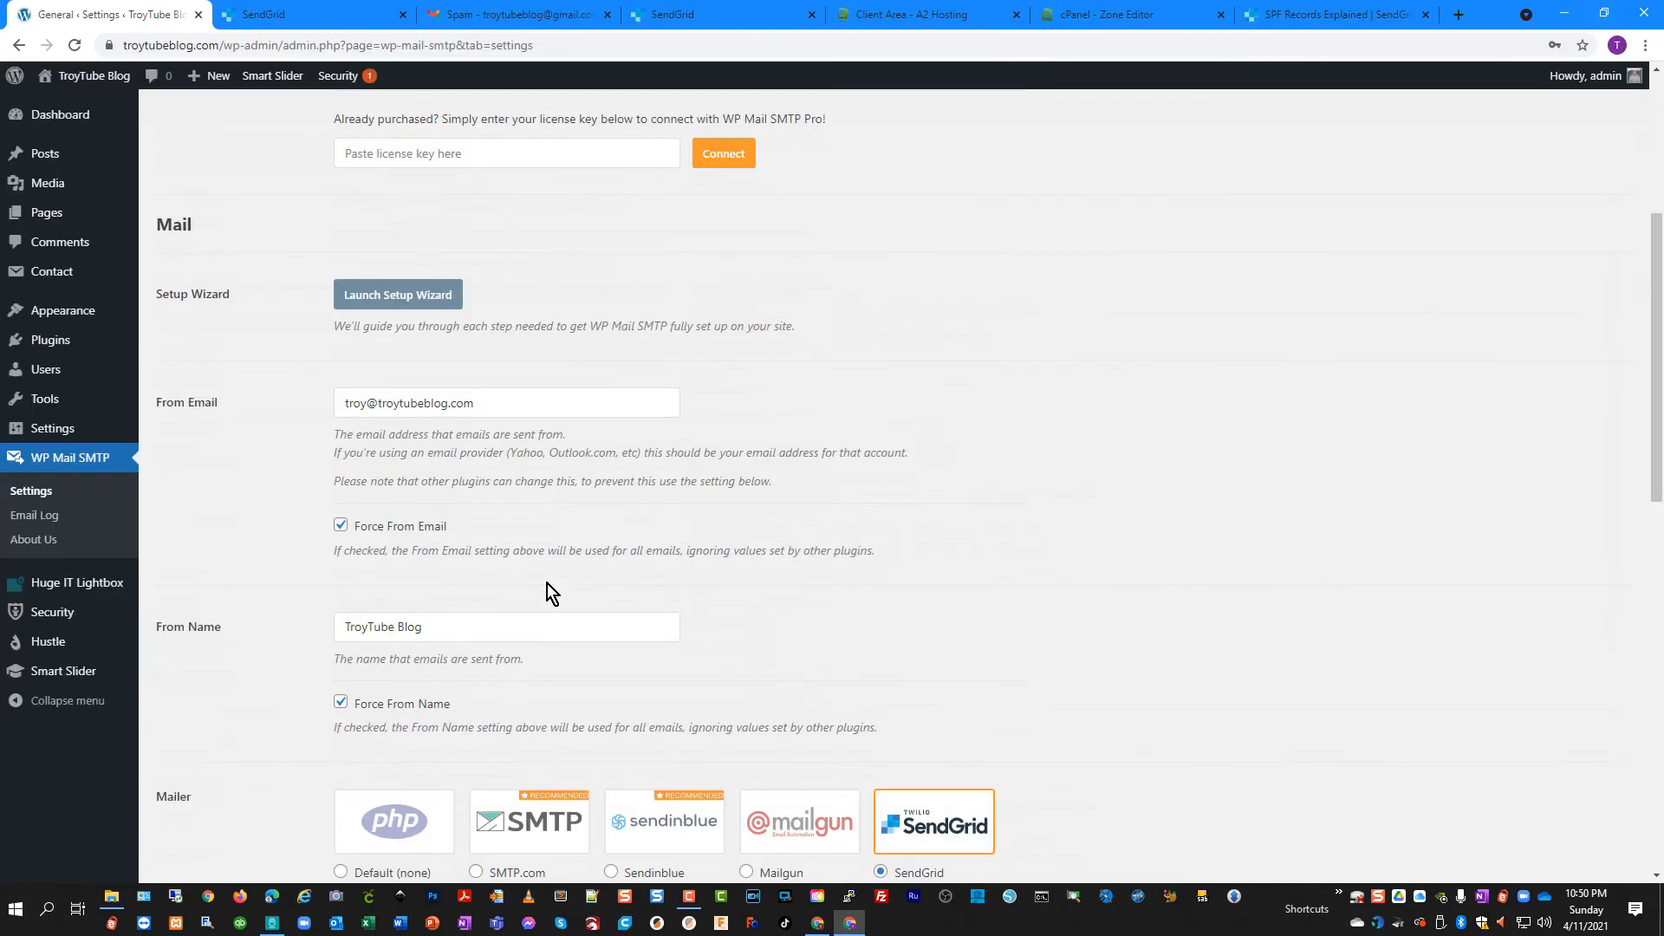
scroll(548, 584, down, 4)
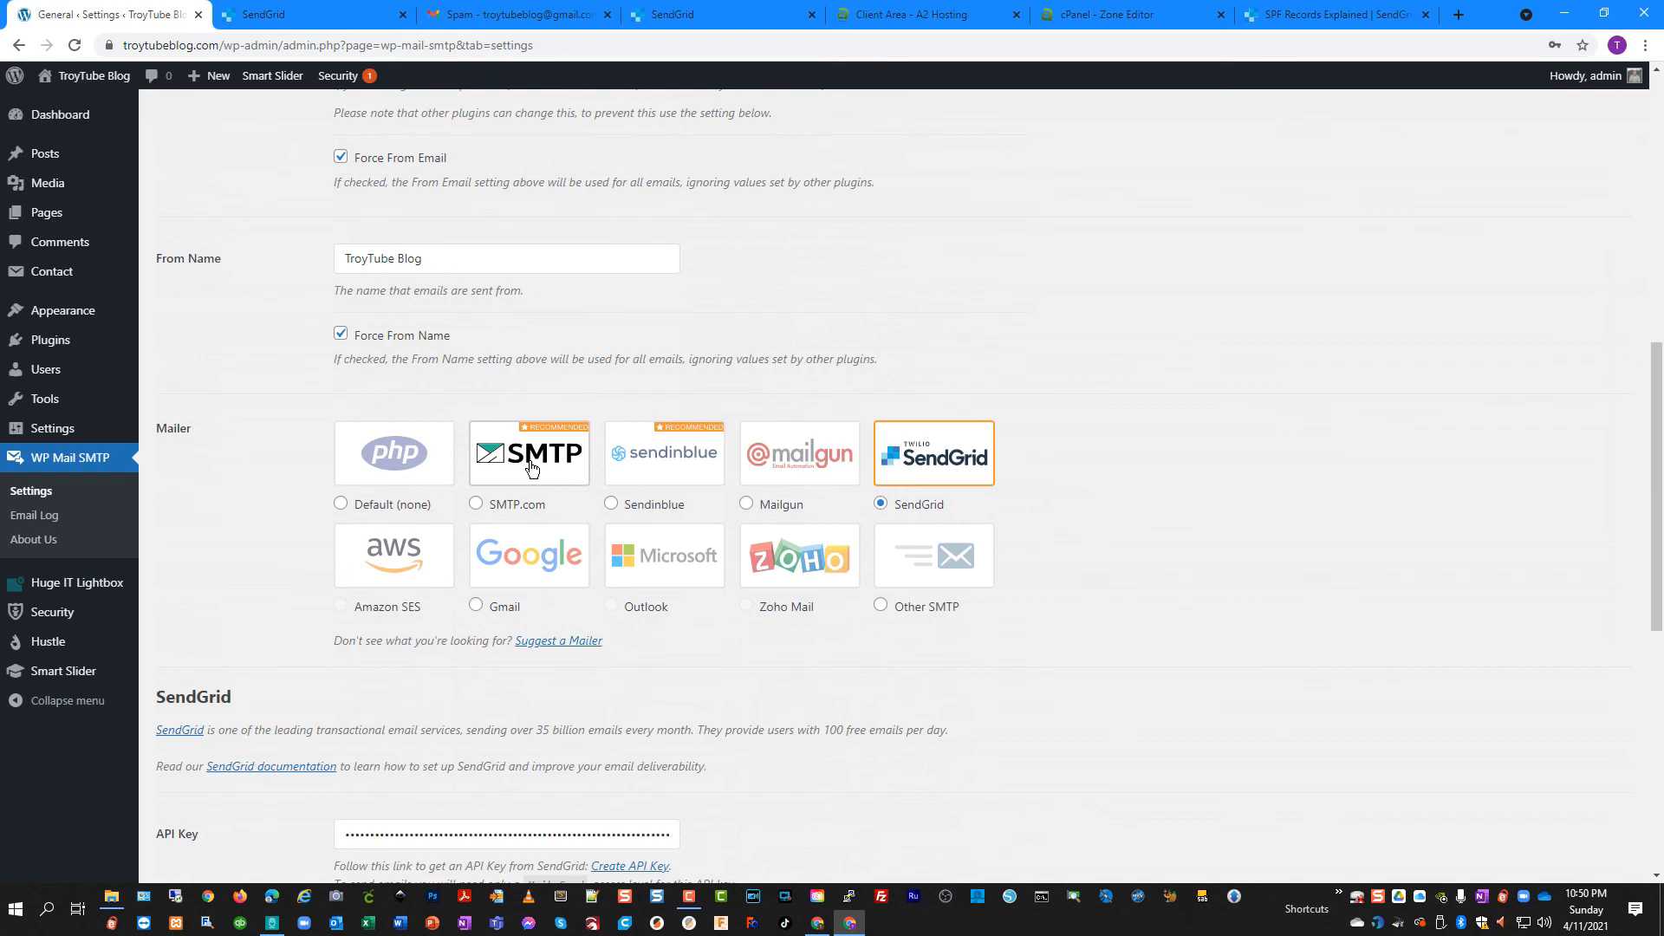
scroll(531, 469, down, 1)
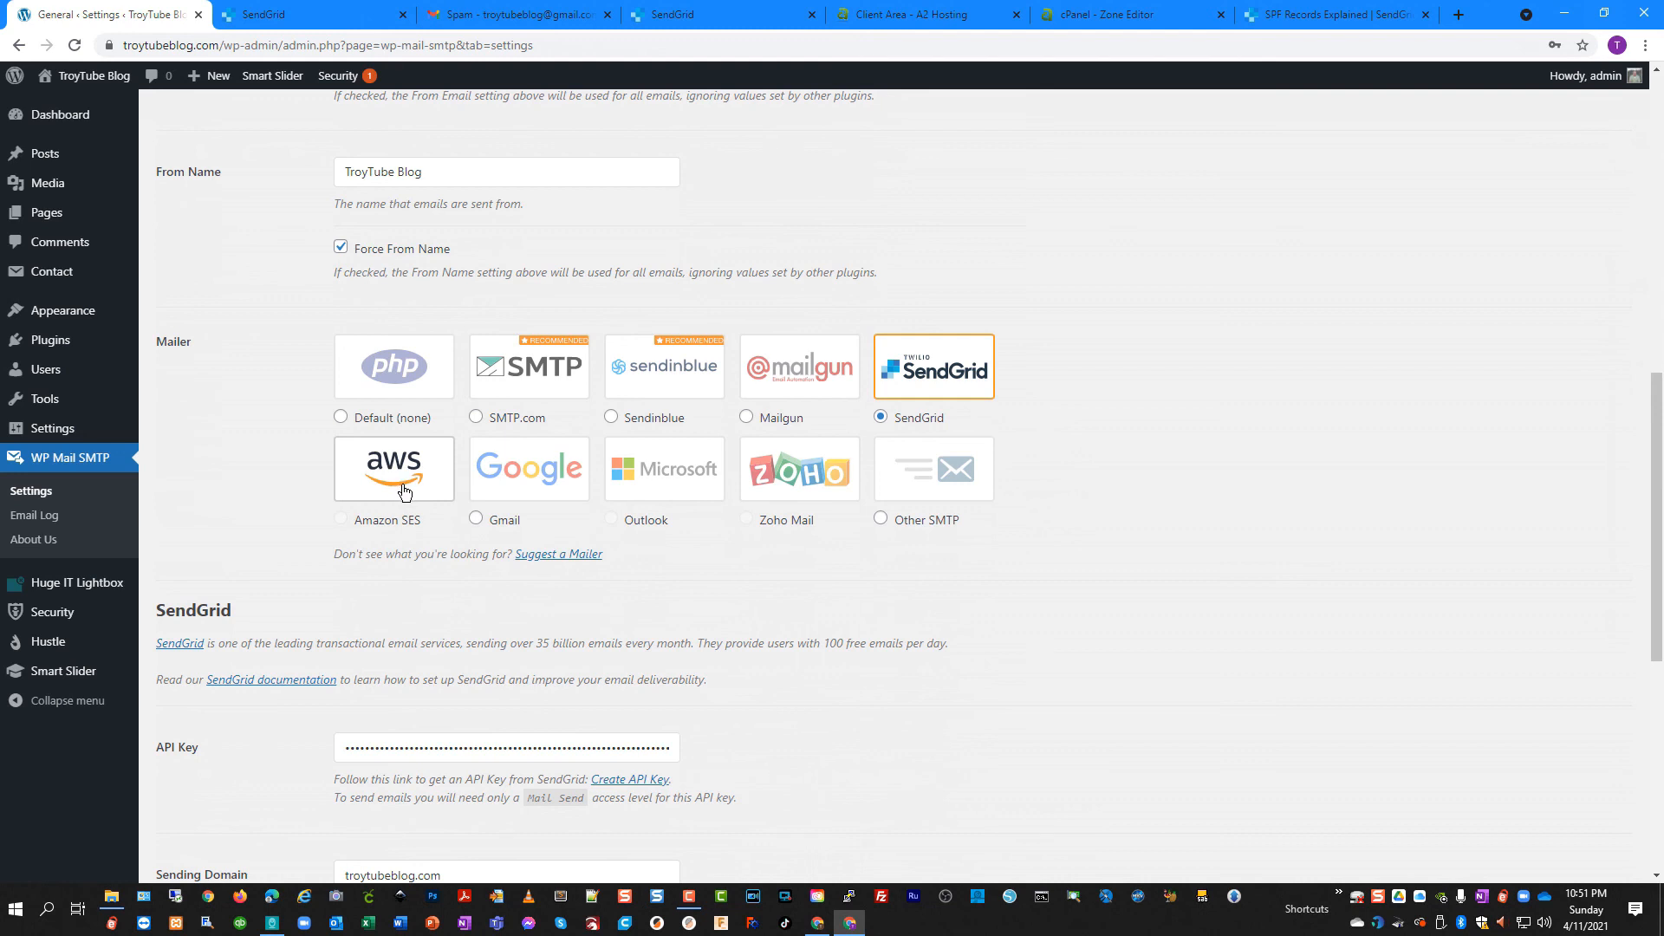
scroll(402, 573, down, 2)
scroll(402, 574, up, 11)
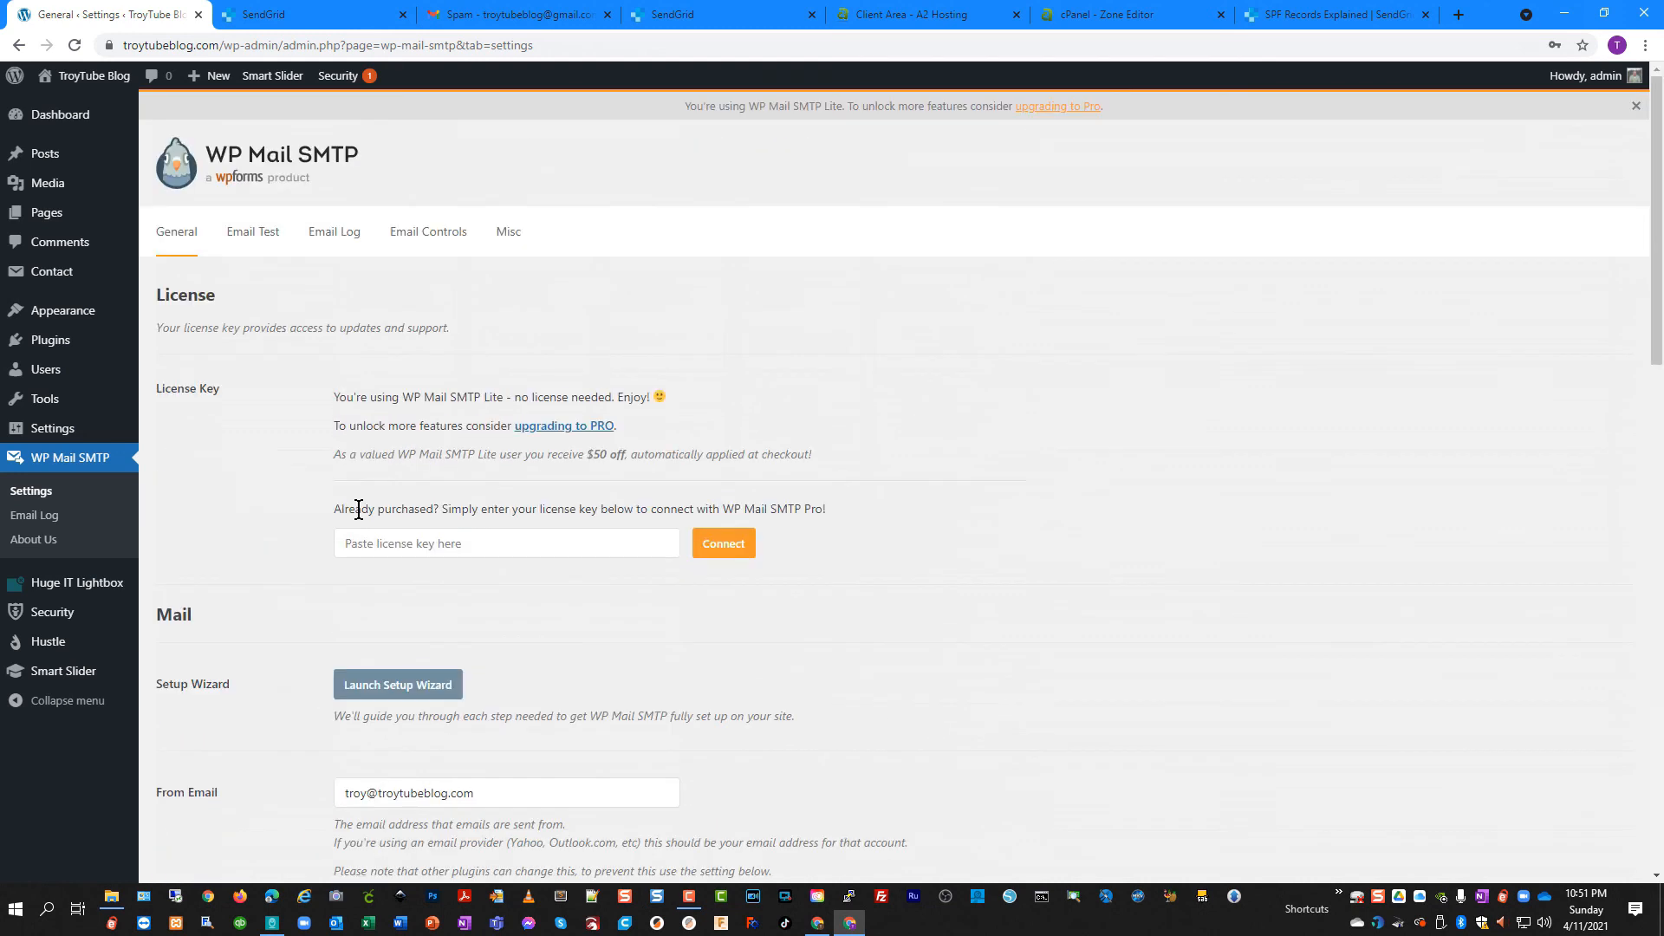